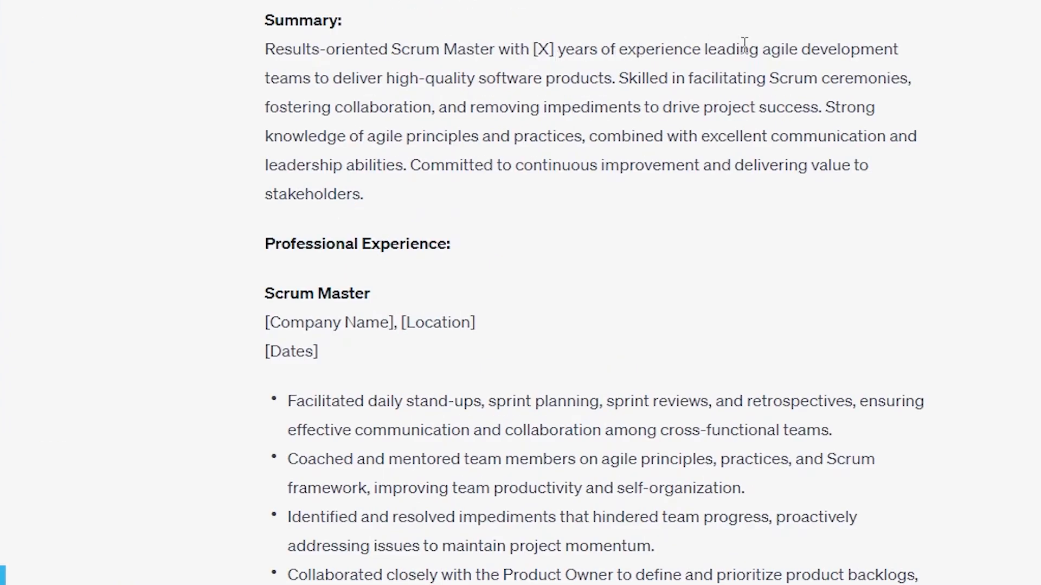
# - Examine the resume's Summary section, from the Scrum ceremonies wording to the closing sentence on continuous improvement and stakeholders
pyautogui.scroll(-1, 795, 48)
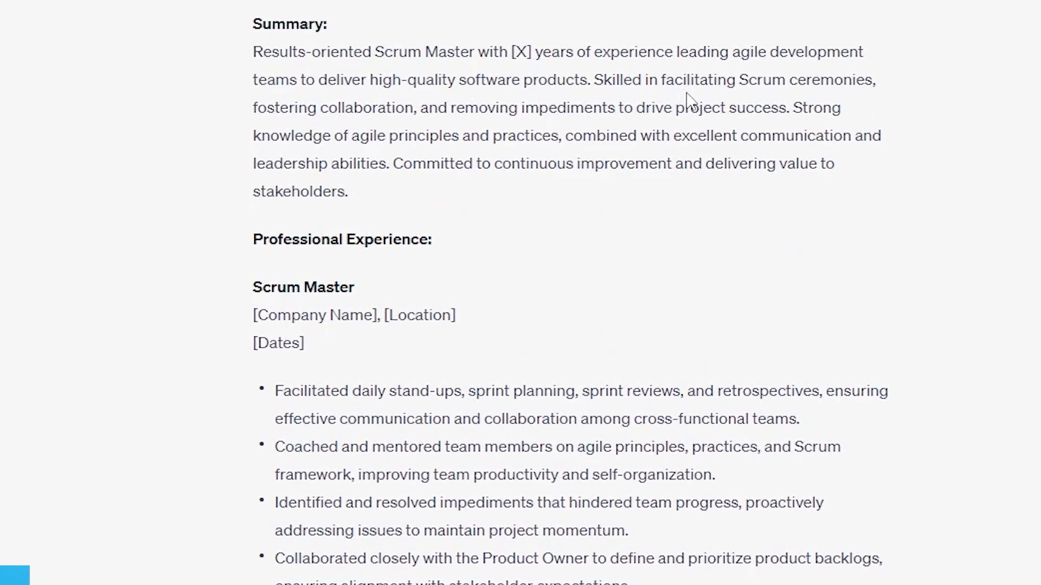
pyautogui.doubleClick(827, 84)
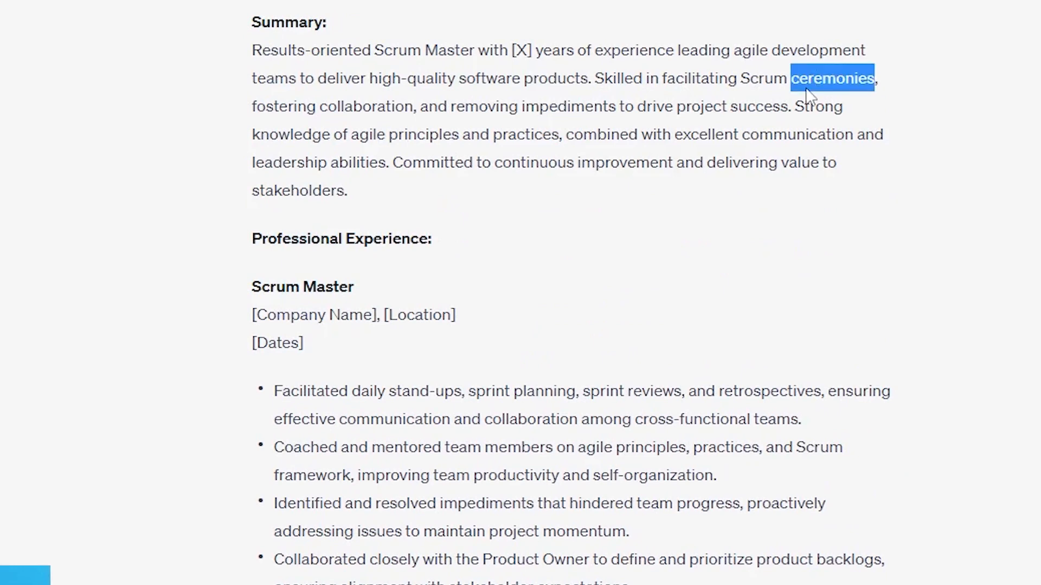
pyautogui.click(778, 110)
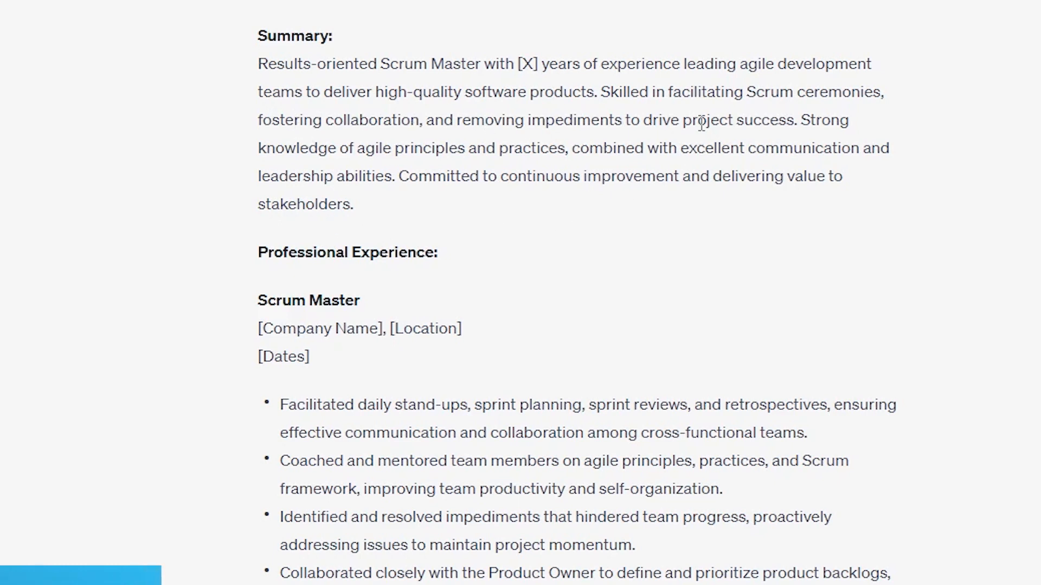
pyautogui.moveTo(399, 176); pyautogui.dragTo(368, 209)
pyautogui.click(369, 209)
pyautogui.doubleClick(282, 205)
pyautogui.click(439, 211)
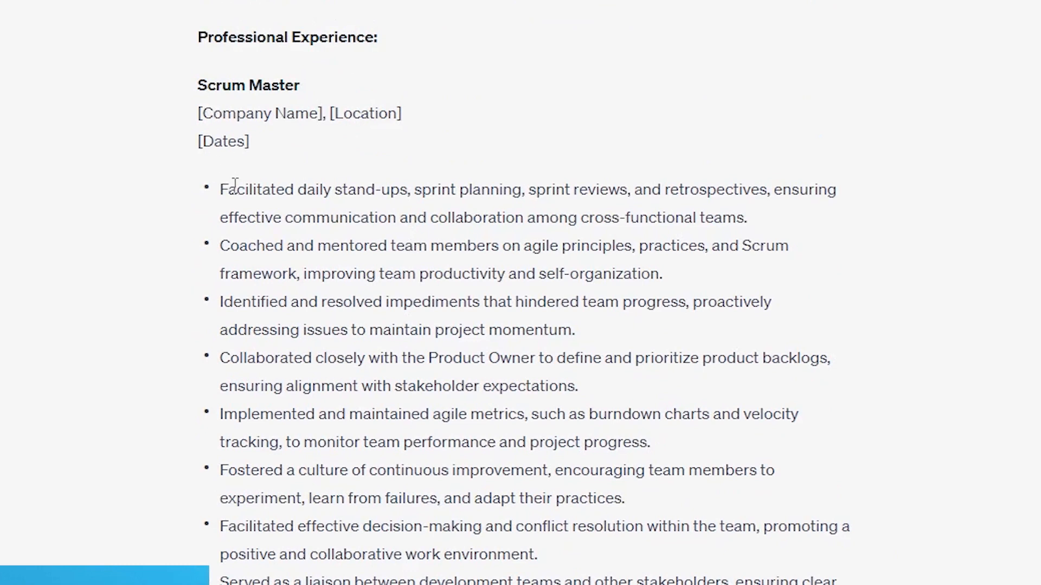
# - Examine the first four Professional Experience bullets, covering Scrum events, coaching, impediments and collaboration with the Product Owner
pyautogui.moveTo(297, 190); pyautogui.dragTo(409, 180)
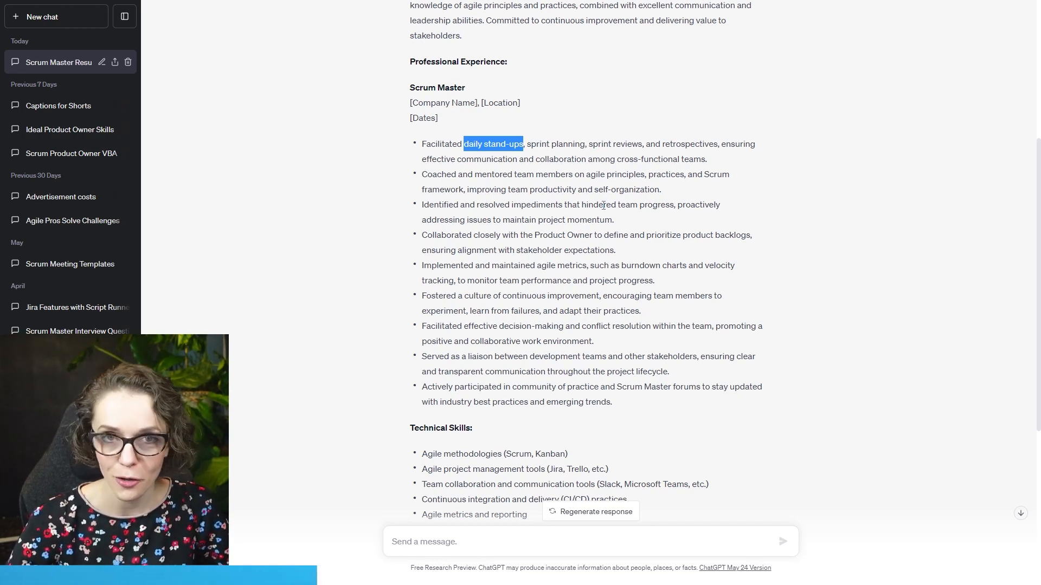
pyautogui.doubleClick(623, 144)
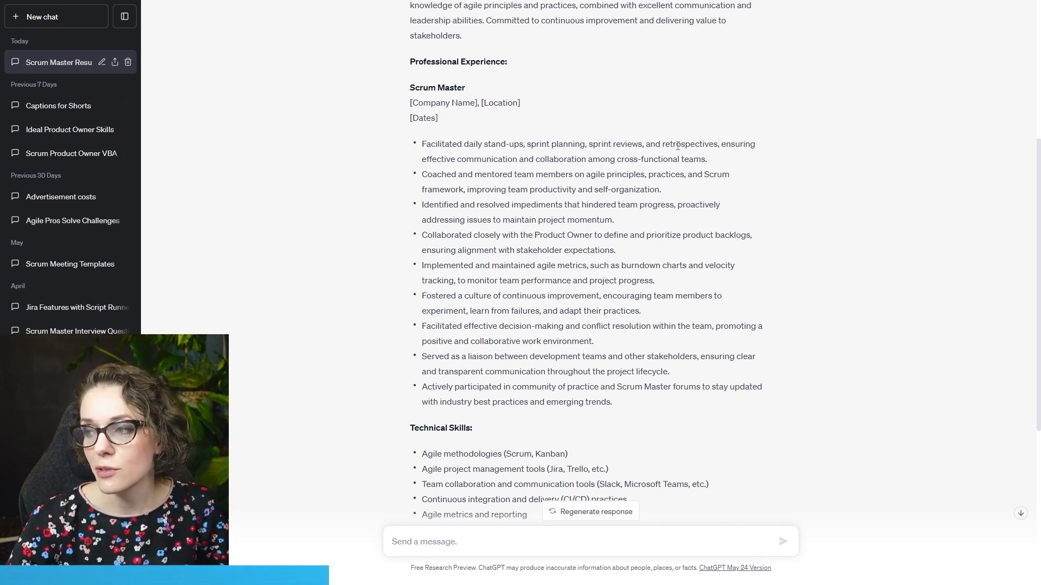
pyautogui.doubleClick(689, 144)
pyautogui.moveTo(441, 174); pyautogui.dragTo(656, 188)
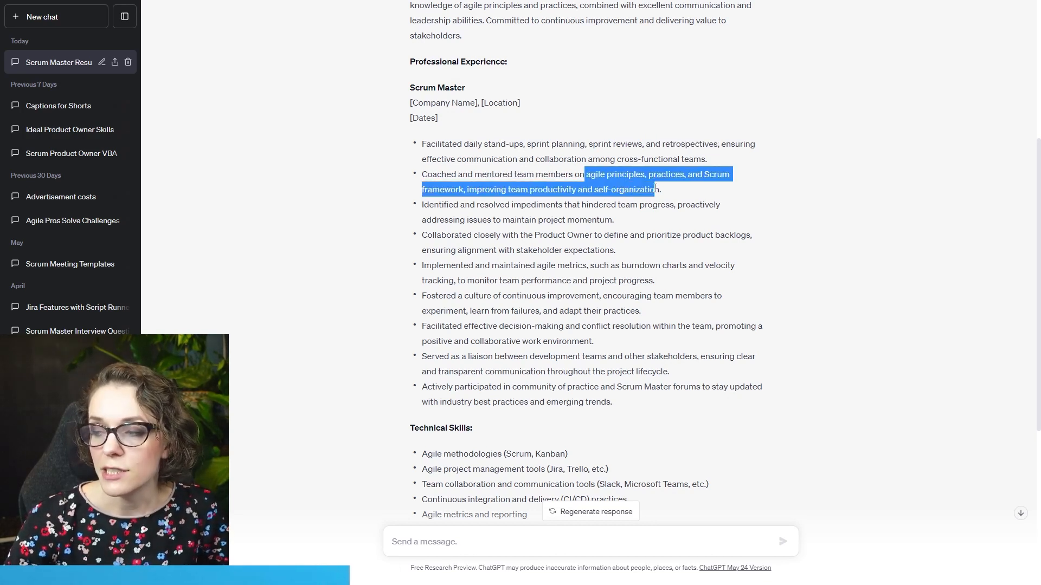
pyautogui.click(691, 189)
pyautogui.moveTo(432, 189); pyautogui.dragTo(650, 201)
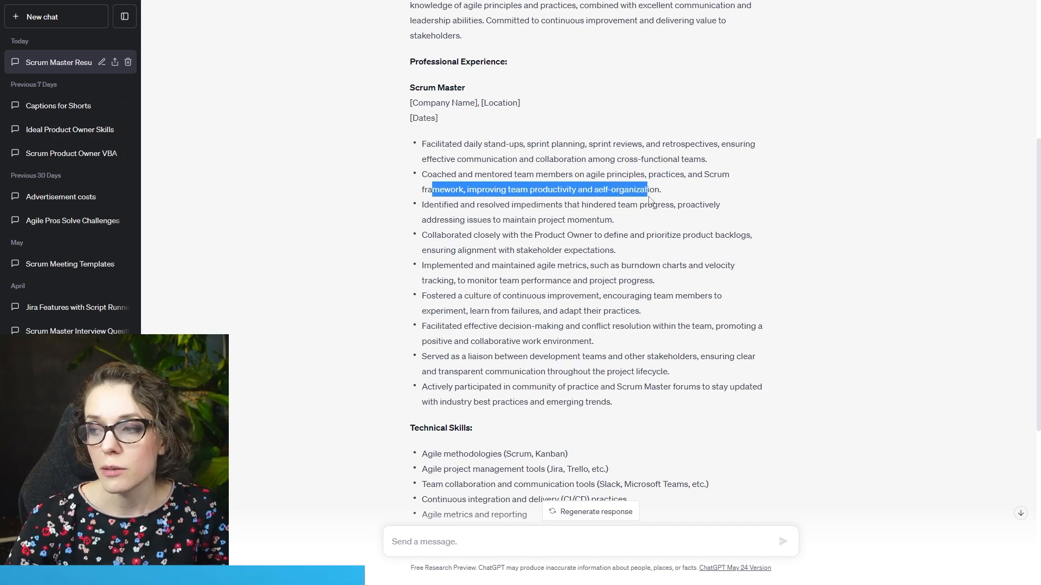
pyautogui.click(666, 193)
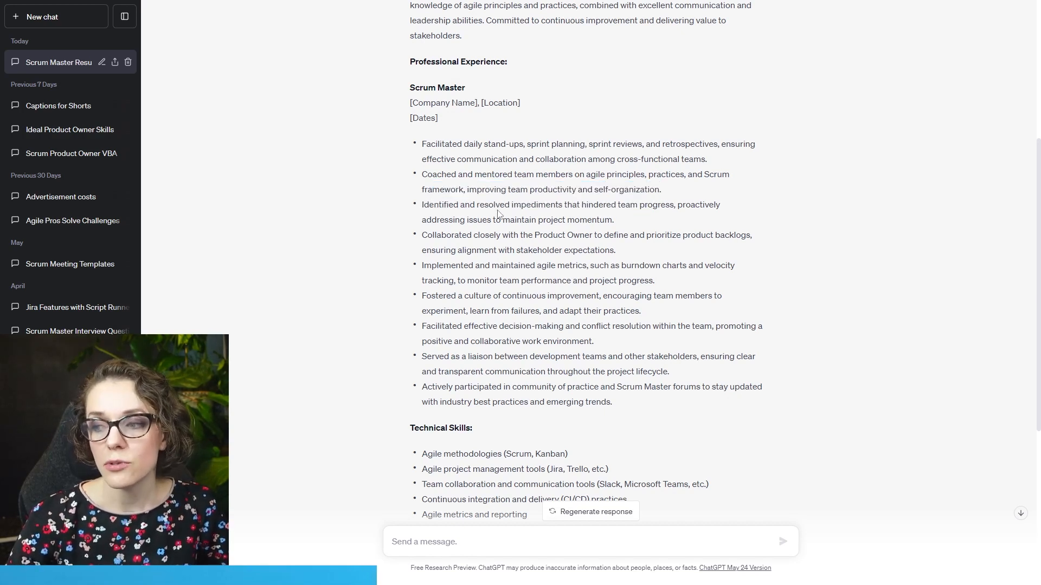
pyautogui.moveTo(423, 207); pyautogui.dragTo(565, 202)
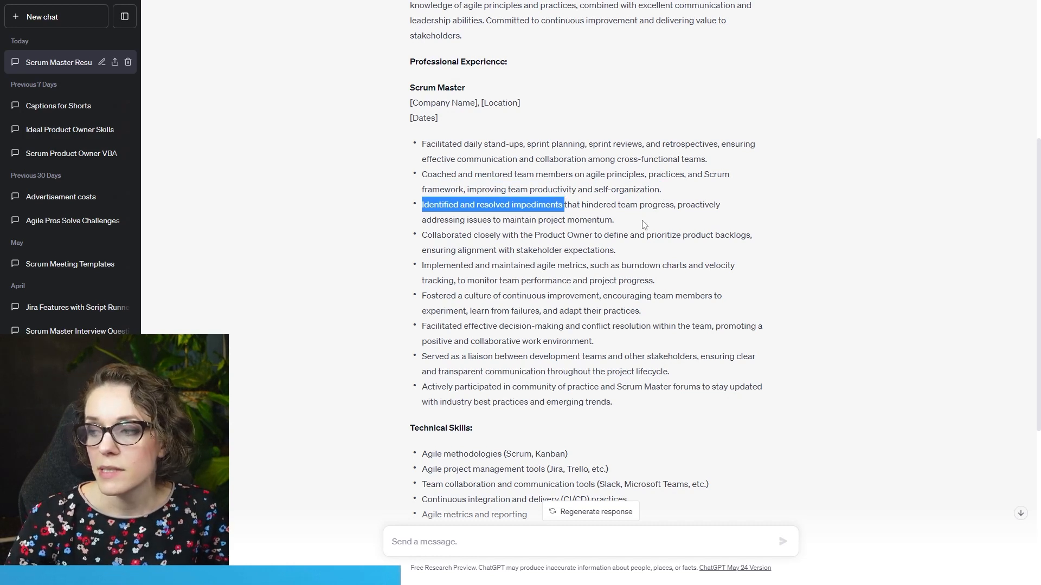
pyautogui.click(609, 222)
pyautogui.moveTo(433, 236); pyautogui.dragTo(586, 237)
pyautogui.click(596, 245)
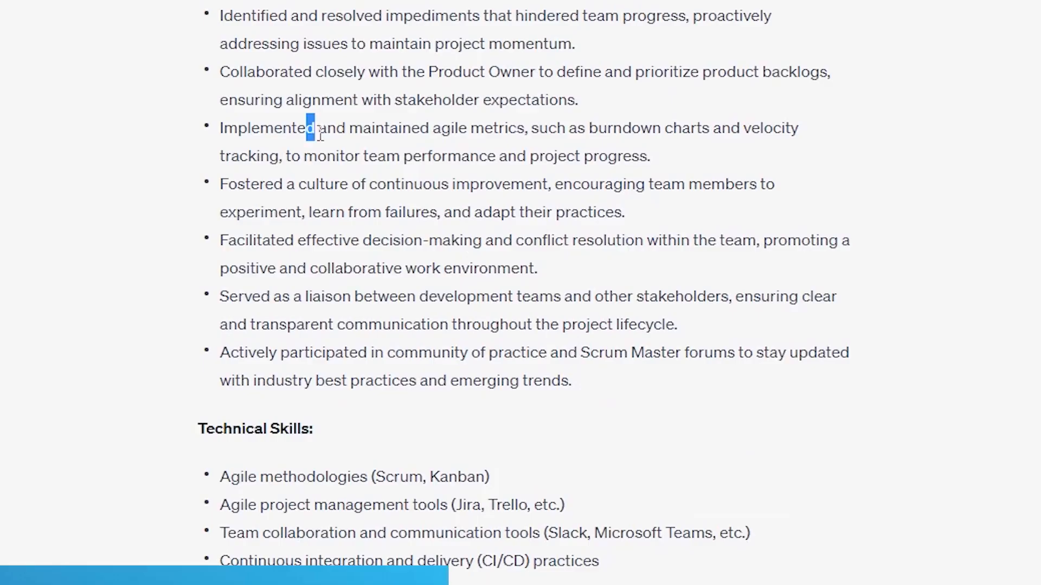
# - Examine the Professional Experience bullets on agile metrics and on decision-making and conflict resolution
pyautogui.moveTo(469, 265); pyautogui.dragTo(590, 273)
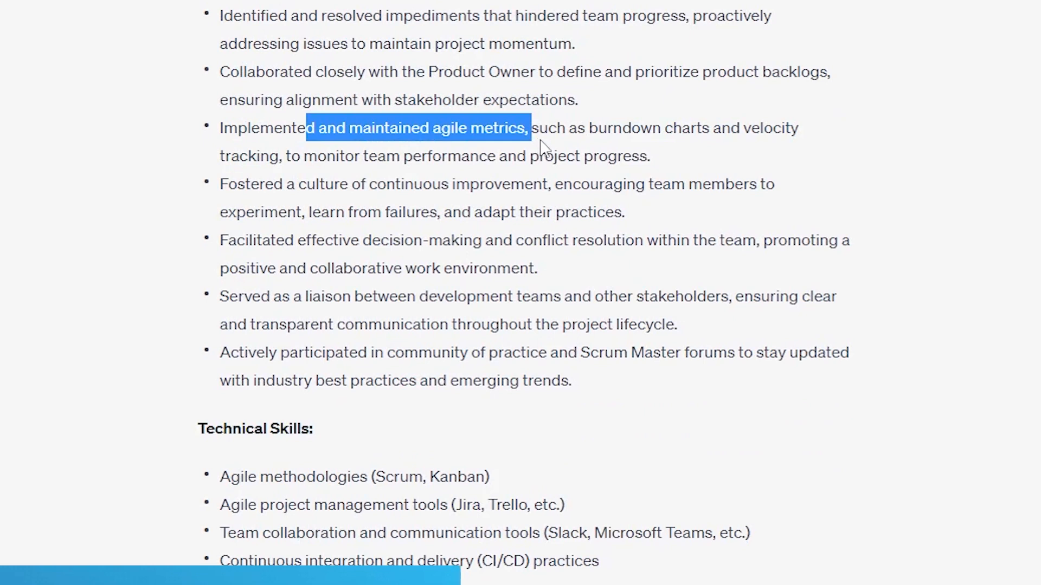
pyautogui.click(564, 153)
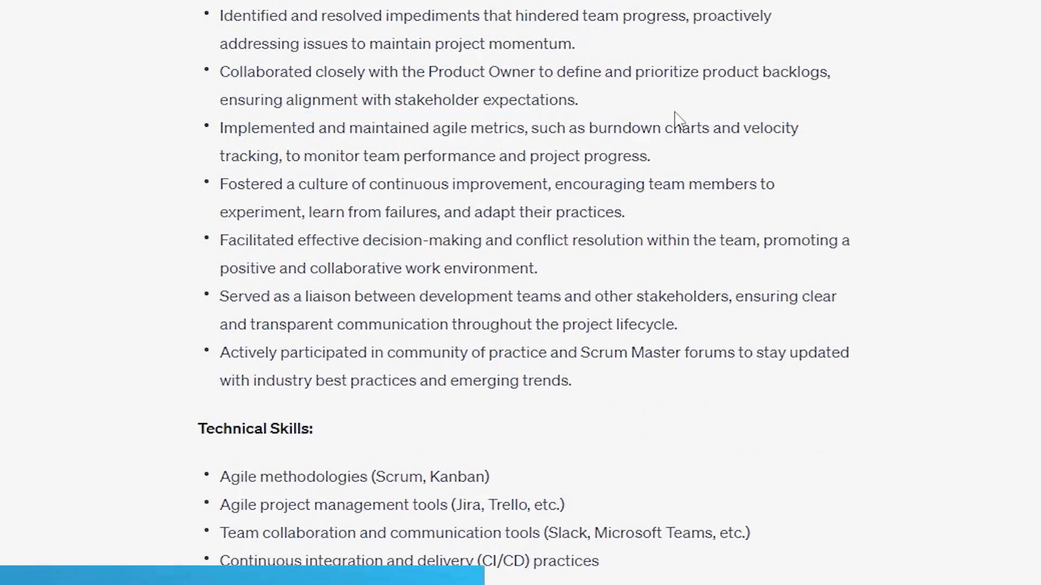
pyautogui.doubleClick(772, 128)
pyautogui.click(474, 117)
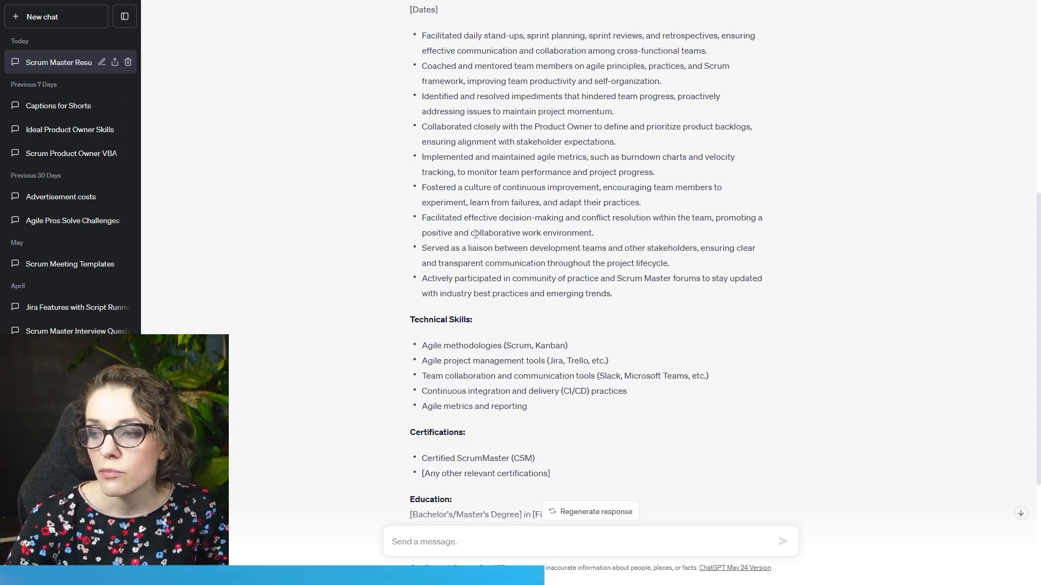
pyautogui.moveTo(473, 219); pyautogui.dragTo(562, 222)
pyautogui.click(561, 223)
# - Review the complete list of Professional Experience bullets under the Scrum Master role as a whole
pyautogui.scroll(-2, 560, 220)
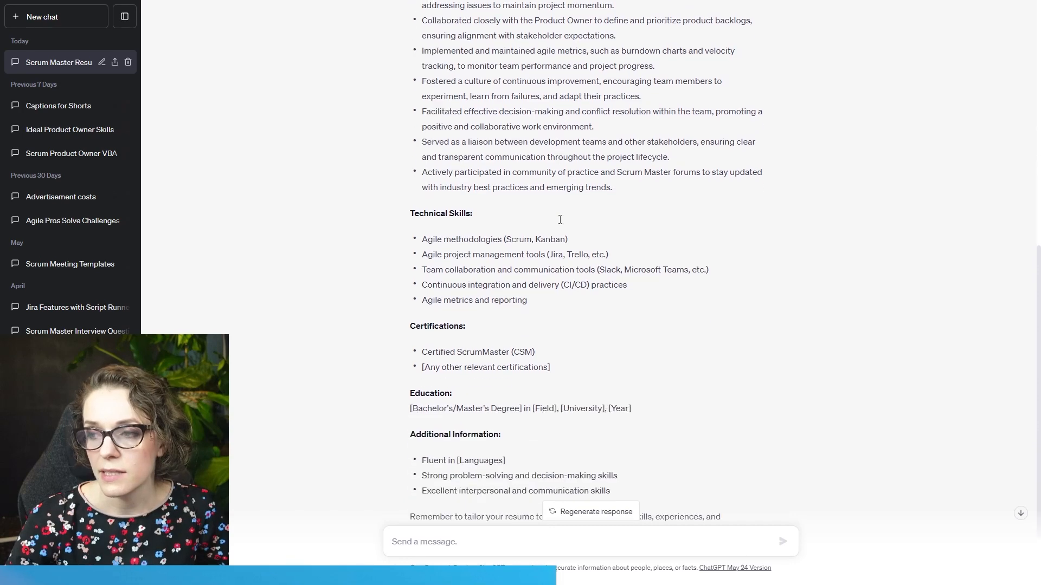
pyautogui.scroll(4, 467, 154)
pyautogui.moveTo(423, 144); pyautogui.dragTo(627, 406)
pyautogui.click(561, 248)
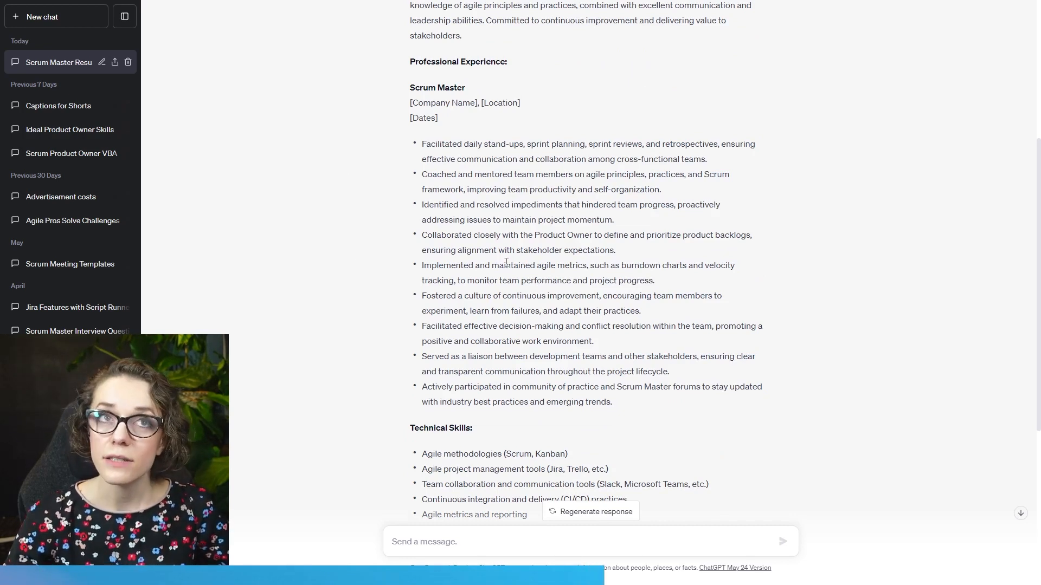
pyautogui.moveTo(387, 147); pyautogui.dragTo(607, 386)
pyautogui.click(618, 371)
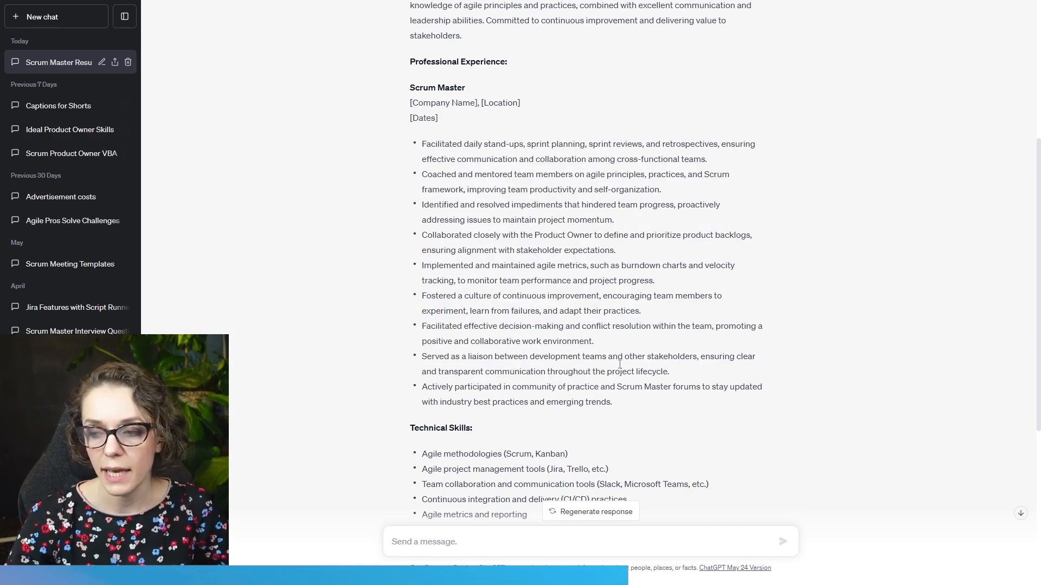
# - Examine the Technical Skills entries on agile methodologies, project management tools such as Jira and Trello, and team collaboration tools
pyautogui.scroll(-5, 618, 372)
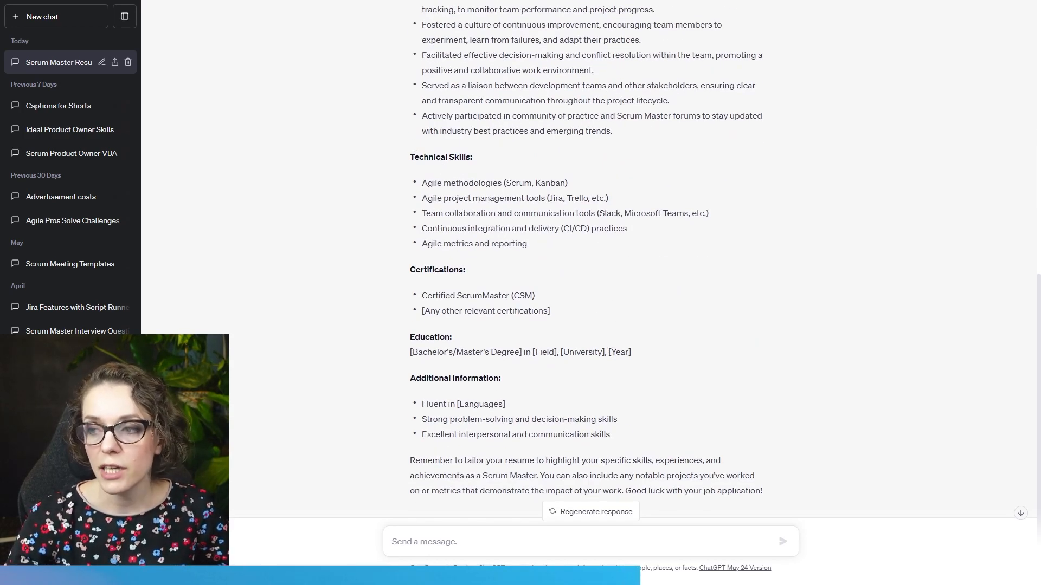
pyautogui.moveTo(424, 184); pyautogui.dragTo(490, 187)
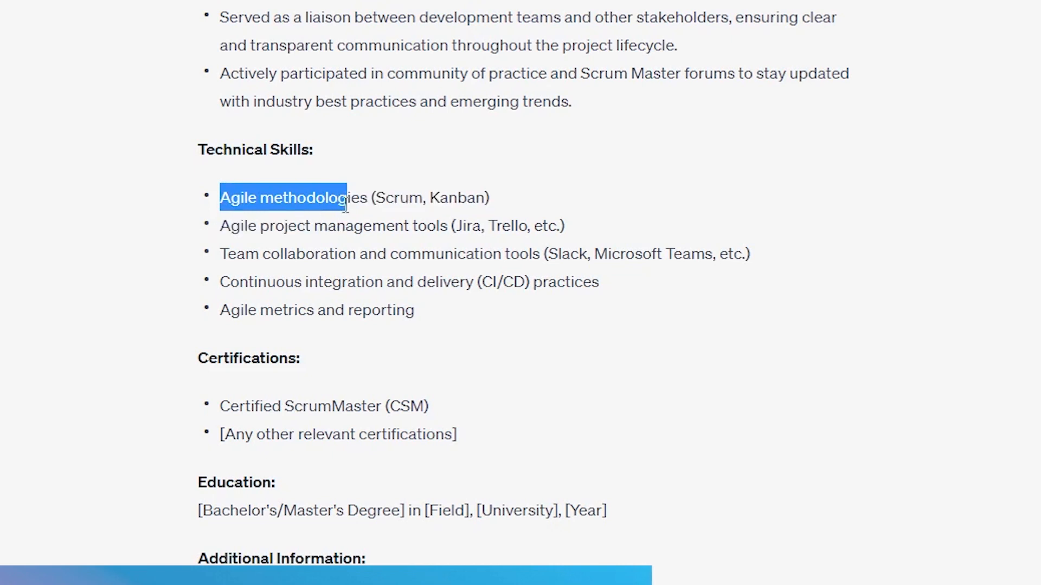
pyautogui.moveTo(346, 206); pyautogui.dragTo(499, 209)
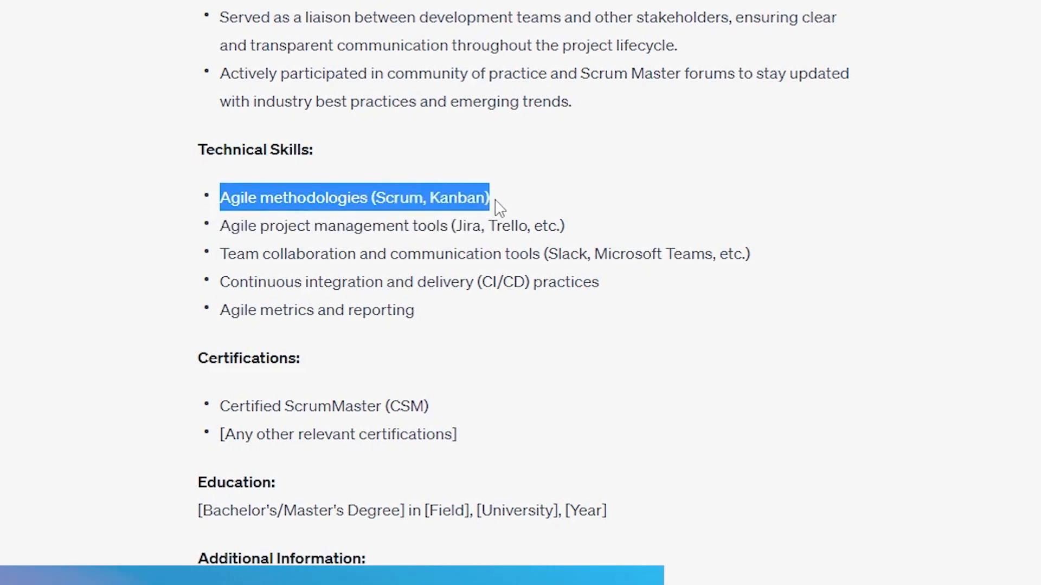
pyautogui.click(282, 254)
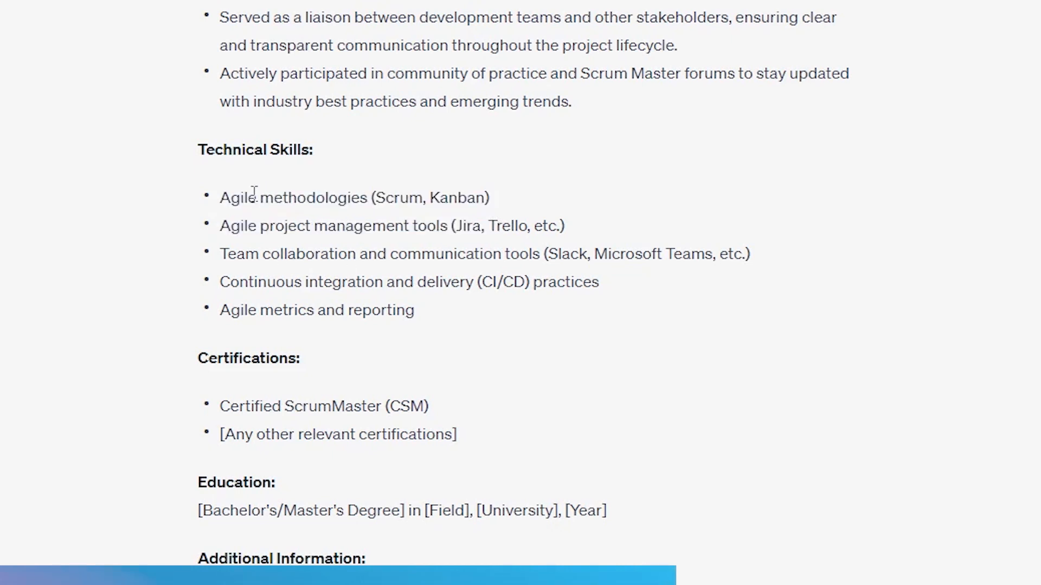
pyautogui.doubleClick(279, 202)
pyautogui.click(391, 201)
pyautogui.moveTo(225, 228); pyautogui.dragTo(534, 225)
pyautogui.click(379, 263)
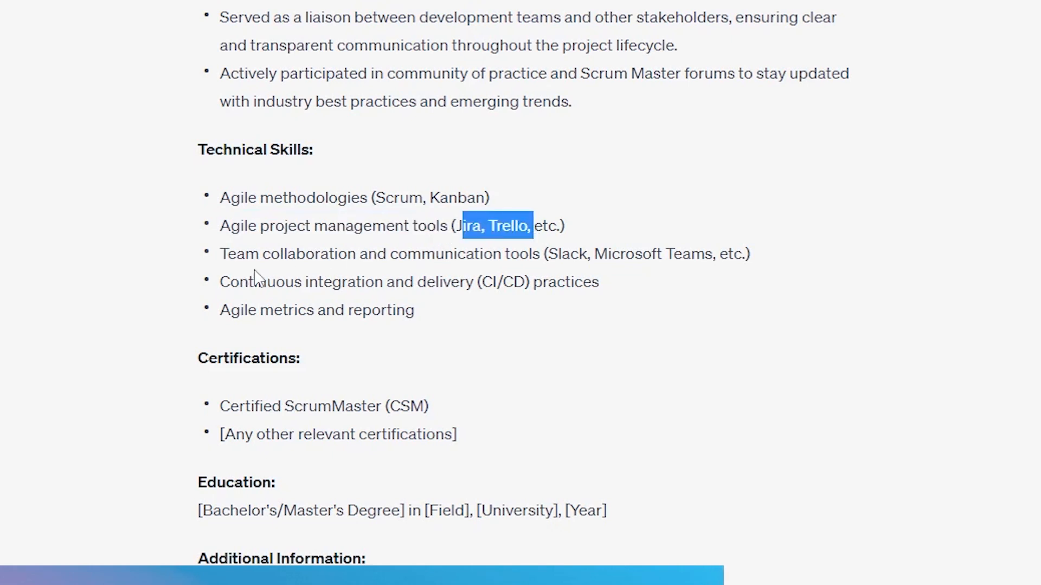
pyautogui.scroll(-1, 225, 232)
pyautogui.moveTo(237, 232); pyautogui.dragTo(453, 232)
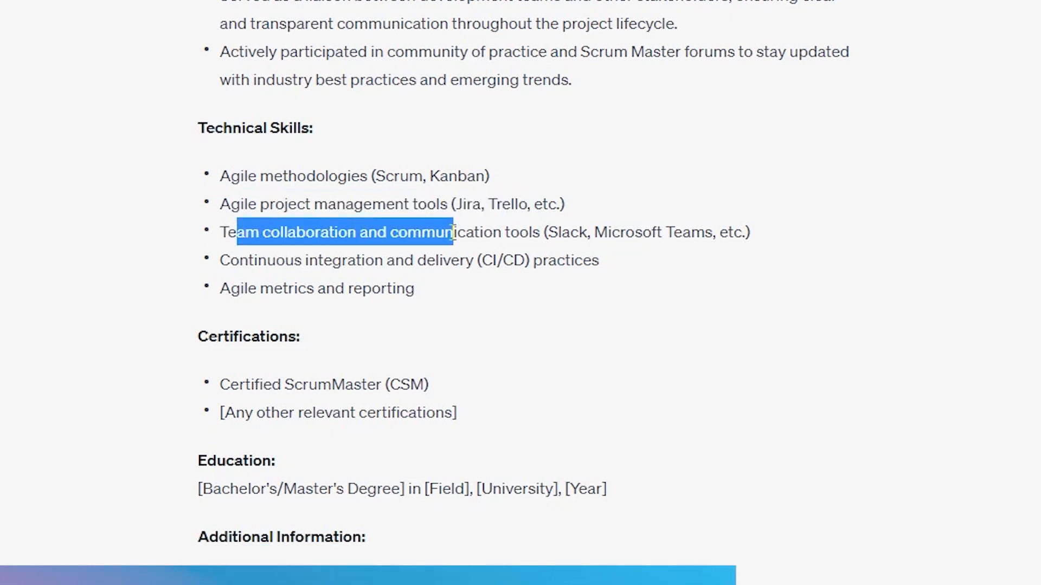
pyautogui.moveTo(219, 233); pyautogui.dragTo(761, 245)
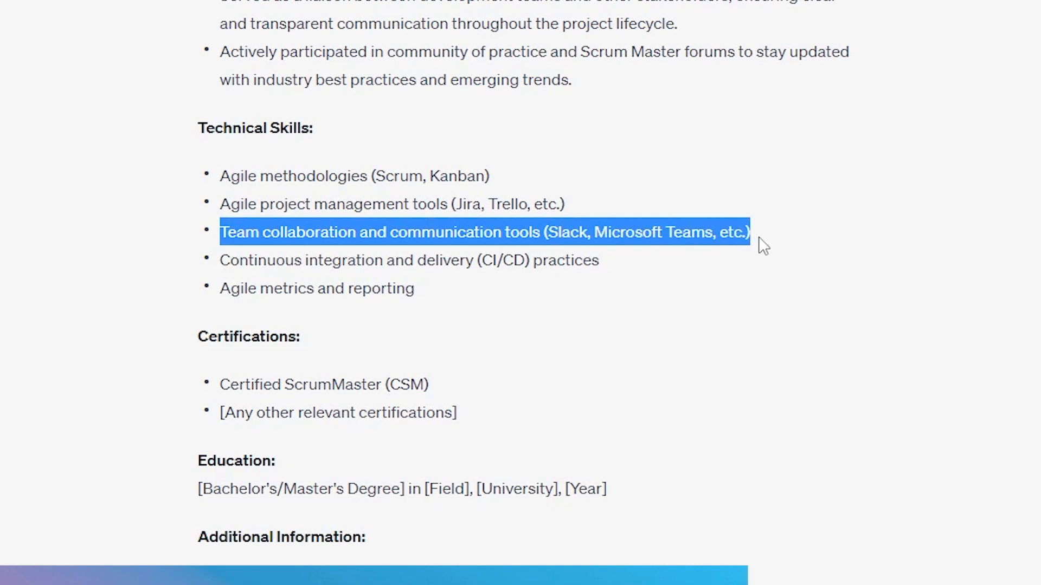
pyautogui.moveTo(220, 205); pyautogui.dragTo(463, 203)
pyautogui.doubleClick(468, 203)
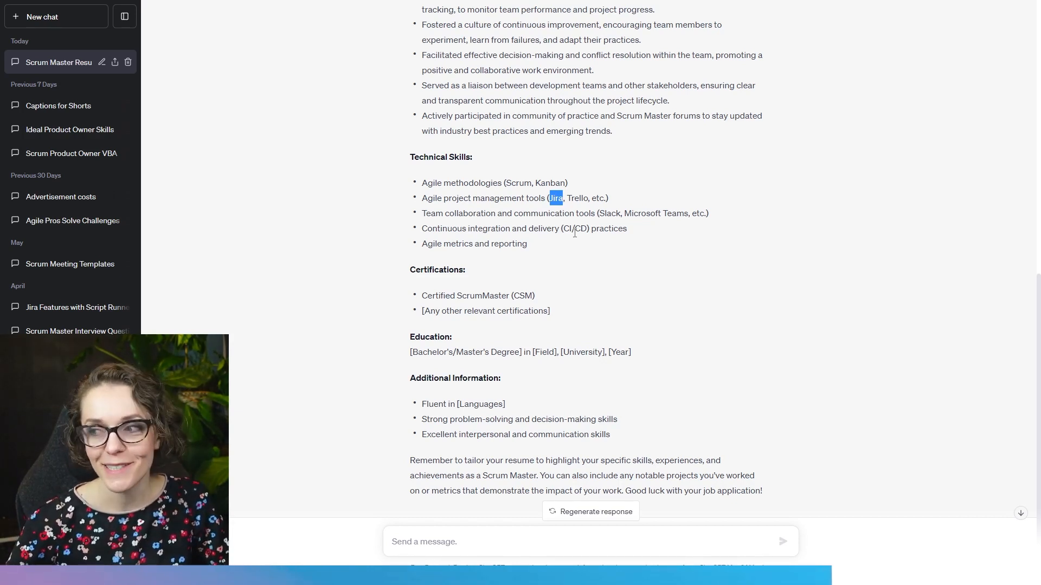
pyautogui.click(590, 198)
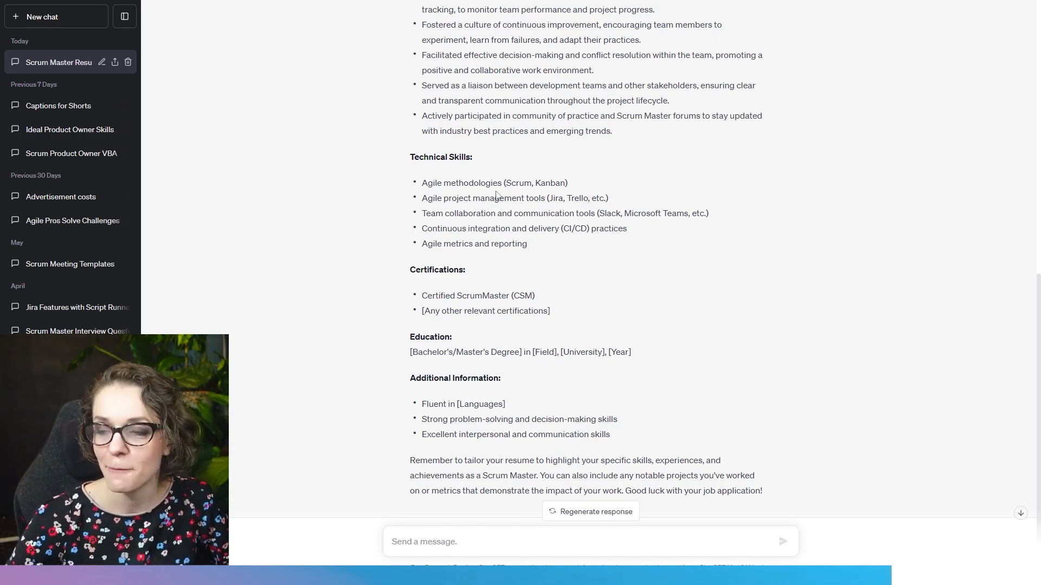
# - Examine the Technical Skills entries on communication tools, CI/CD practices and agile metrics, and review the whole skills list
pyautogui.moveTo(422, 214); pyautogui.dragTo(716, 220)
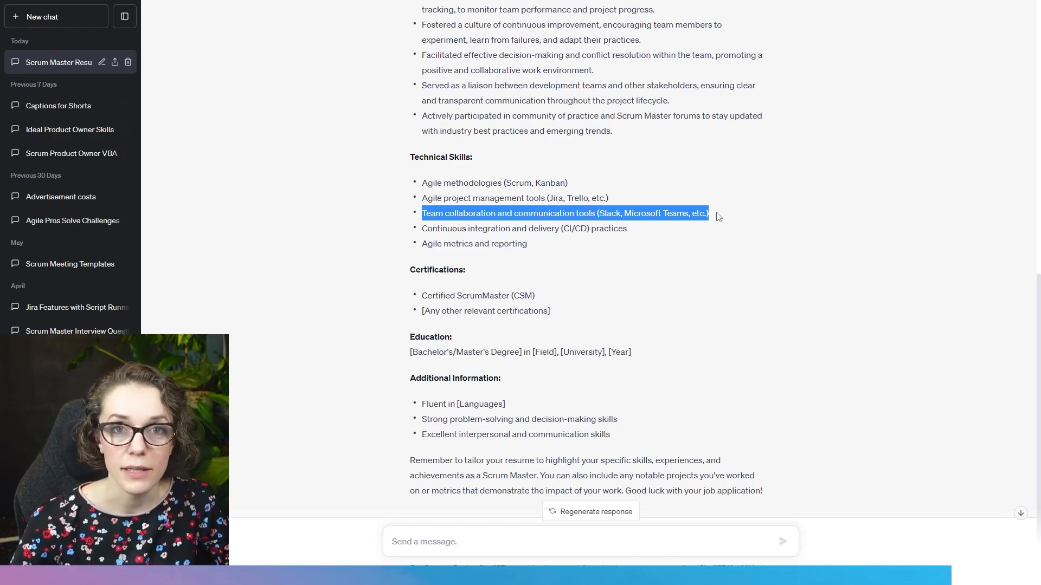
pyautogui.moveTo(453, 228); pyautogui.dragTo(557, 245)
pyautogui.click(602, 233)
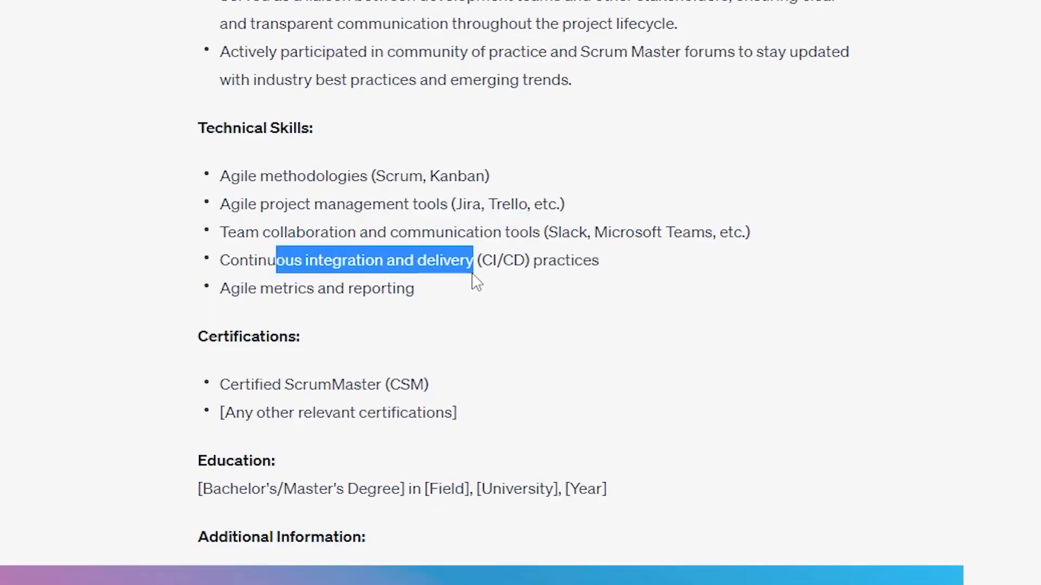
pyautogui.doubleClick(553, 270)
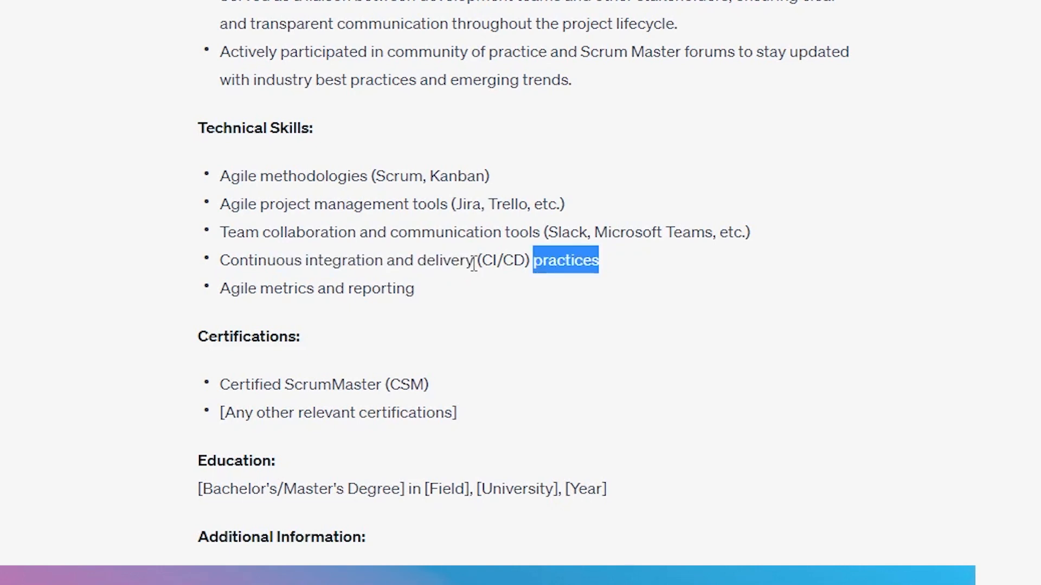
pyautogui.moveTo(475, 260); pyautogui.dragTo(534, 265)
pyautogui.click(534, 283)
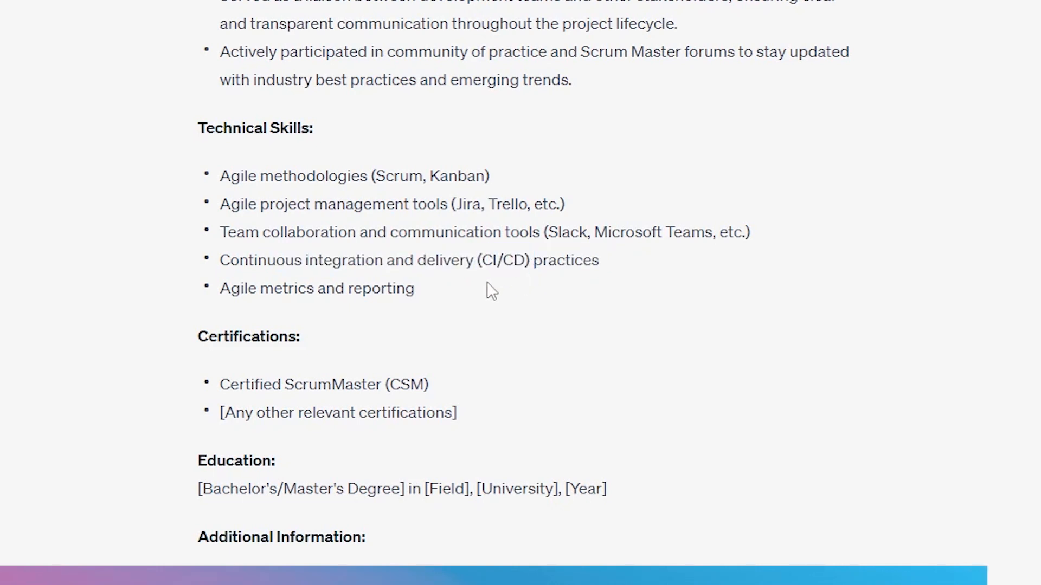
pyautogui.moveTo(220, 289); pyautogui.dragTo(412, 288)
pyautogui.click(421, 289)
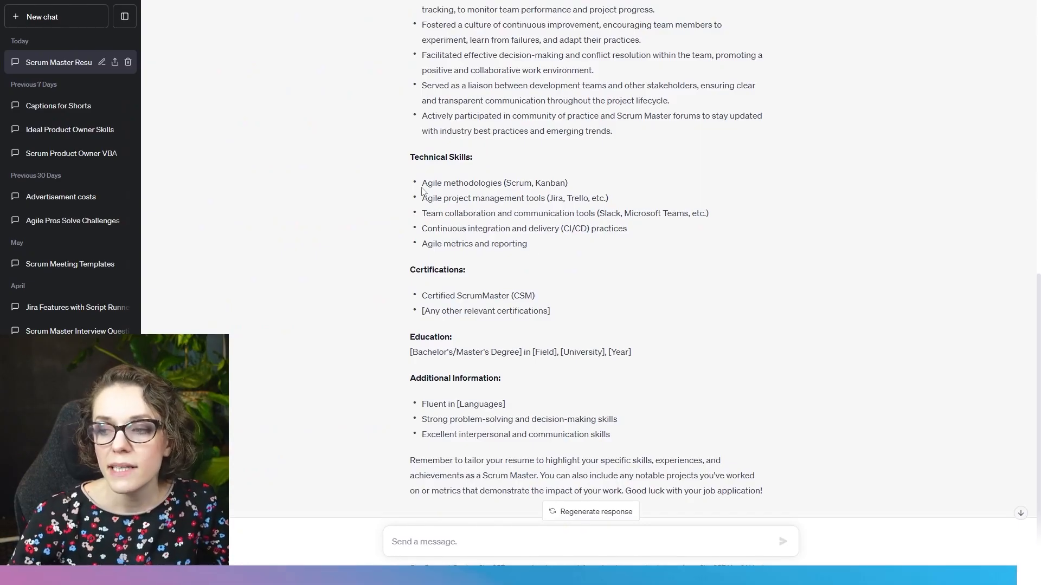
pyautogui.moveTo(422, 188); pyautogui.dragTo(519, 244)
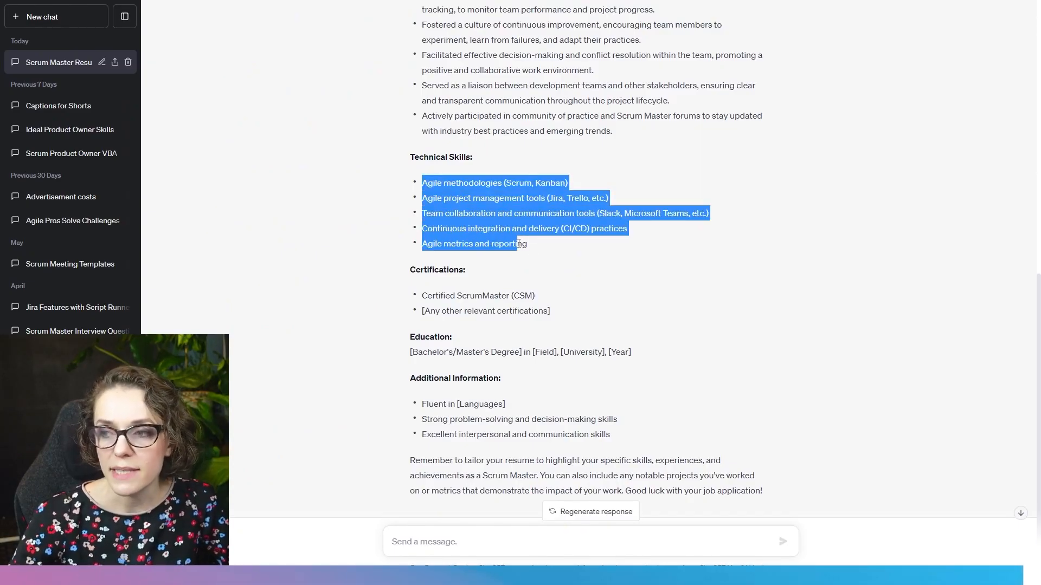
pyautogui.click(518, 243)
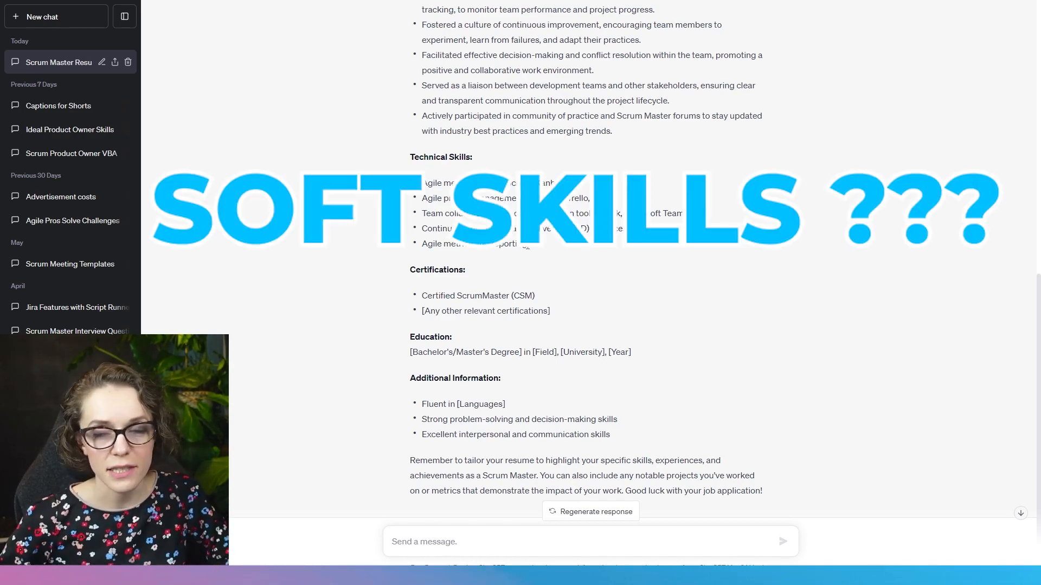
# - Compare the Technical Skills section with the Professional Experience bullets, rereading the bullet on facilitating Scrum events
pyautogui.scroll(3, 525, 245)
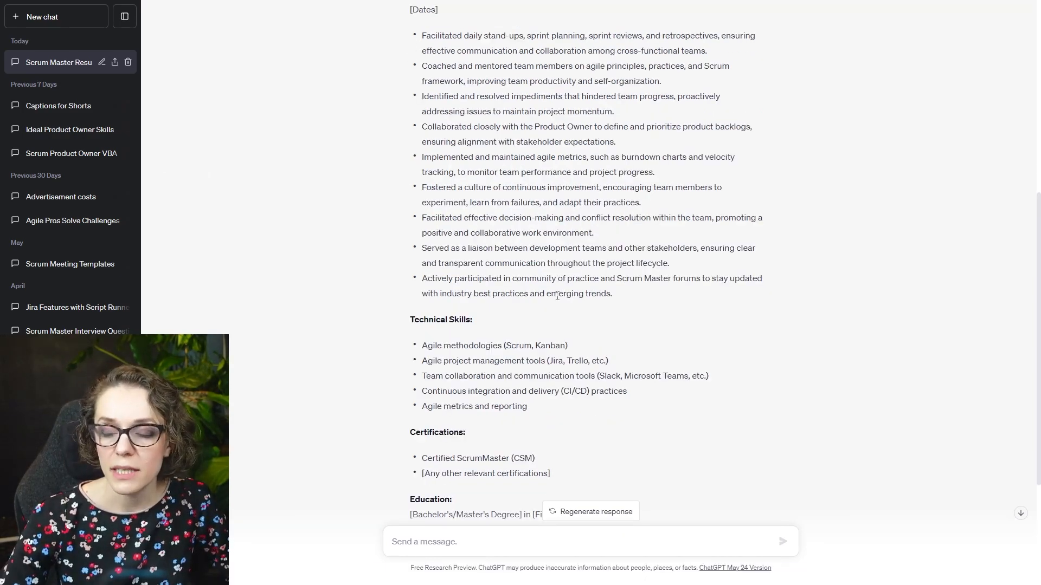
pyautogui.scroll(-1, 557, 297)
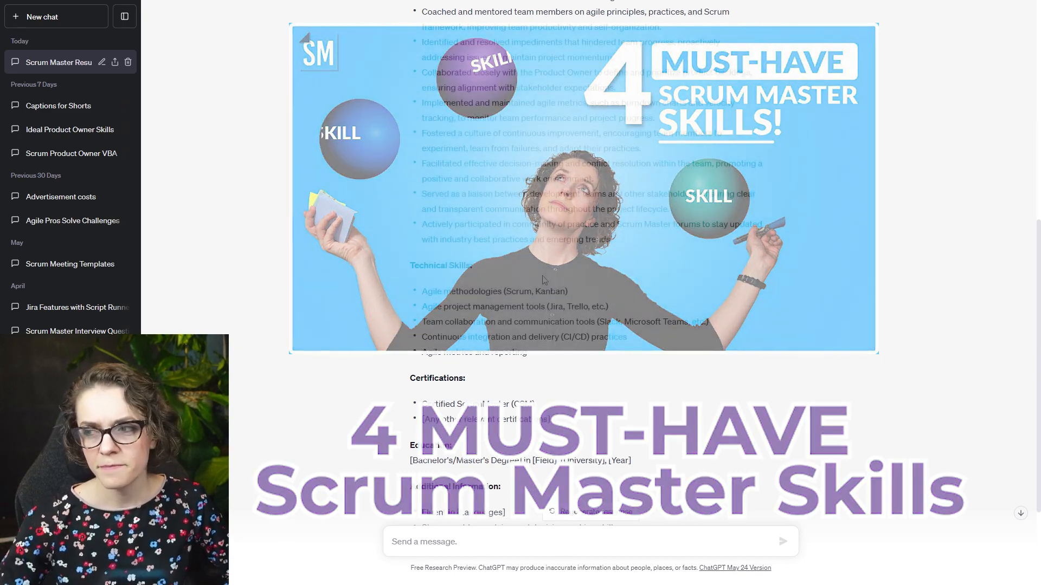
pyautogui.scroll(1, 543, 281)
pyautogui.moveTo(414, 320); pyautogui.dragTo(446, 326)
pyautogui.click(465, 332)
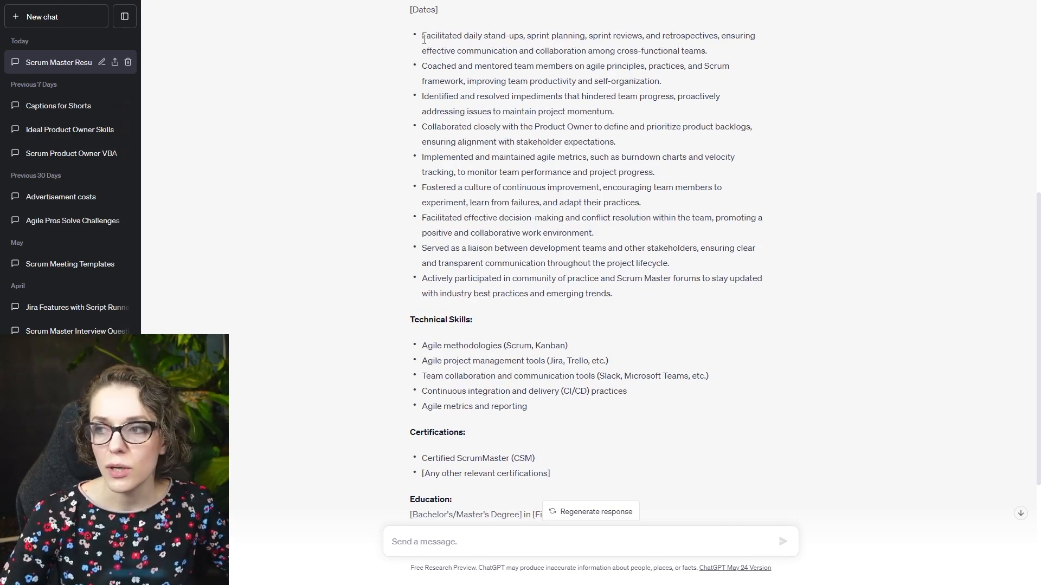
pyautogui.moveTo(425, 37); pyautogui.dragTo(634, 52)
pyautogui.click(458, 45)
pyautogui.click(613, 72)
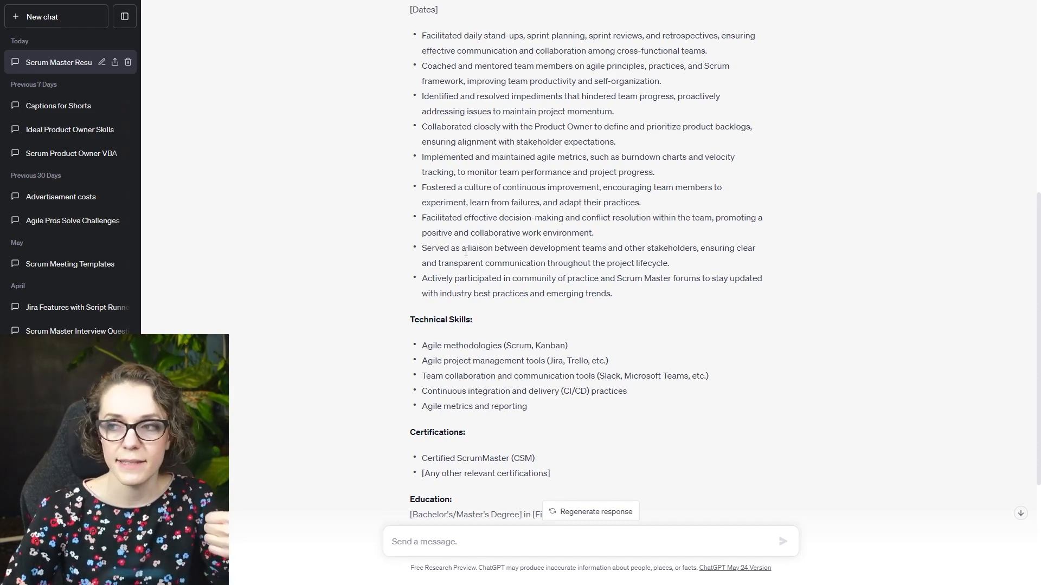
# - Examine the resume's mentions of coaching and mentoring team members and the Summary's reference to delivering value to stakeholders
pyautogui.doubleClick(430, 67)
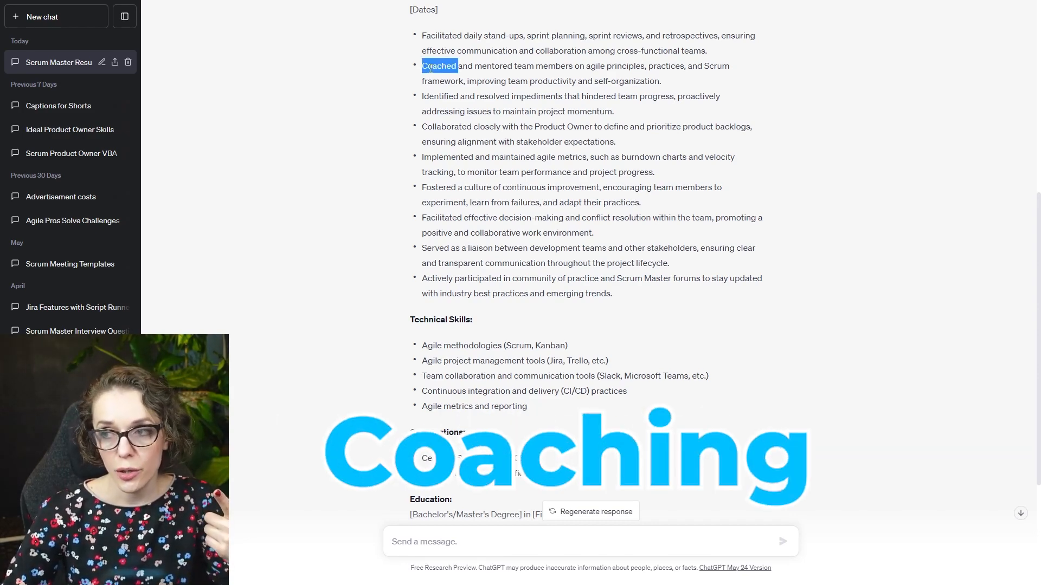
pyautogui.doubleClick(485, 66)
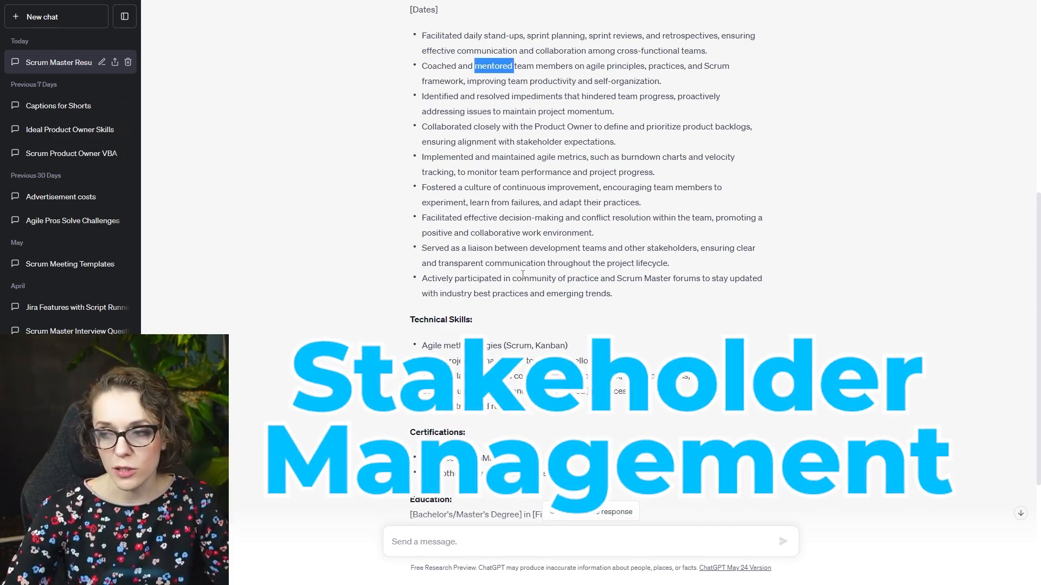
pyautogui.scroll(3, 591, 312)
pyautogui.doubleClick(435, 88)
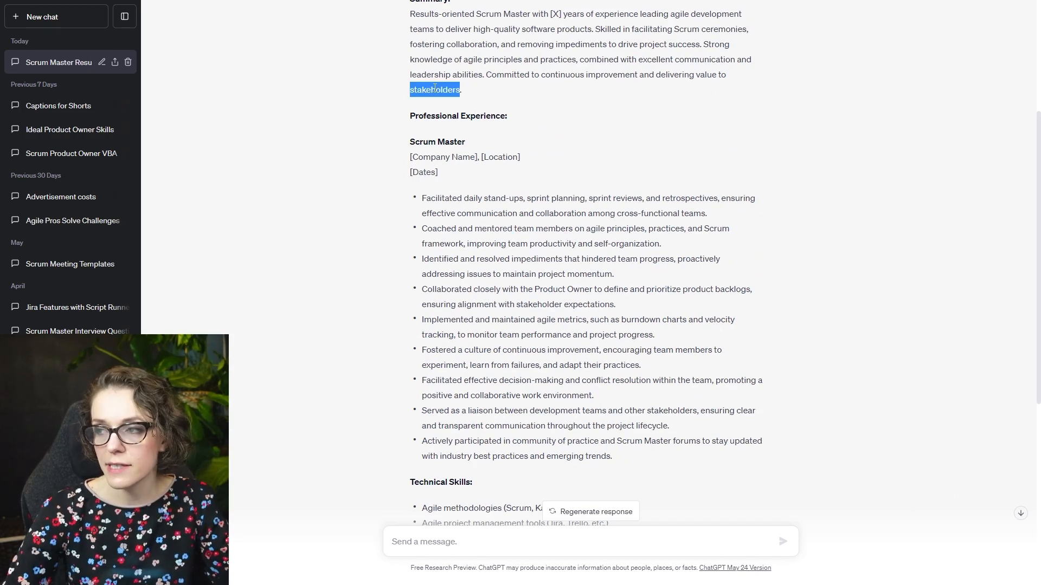
pyautogui.click(522, 254)
pyautogui.scroll(-1, 558, 244)
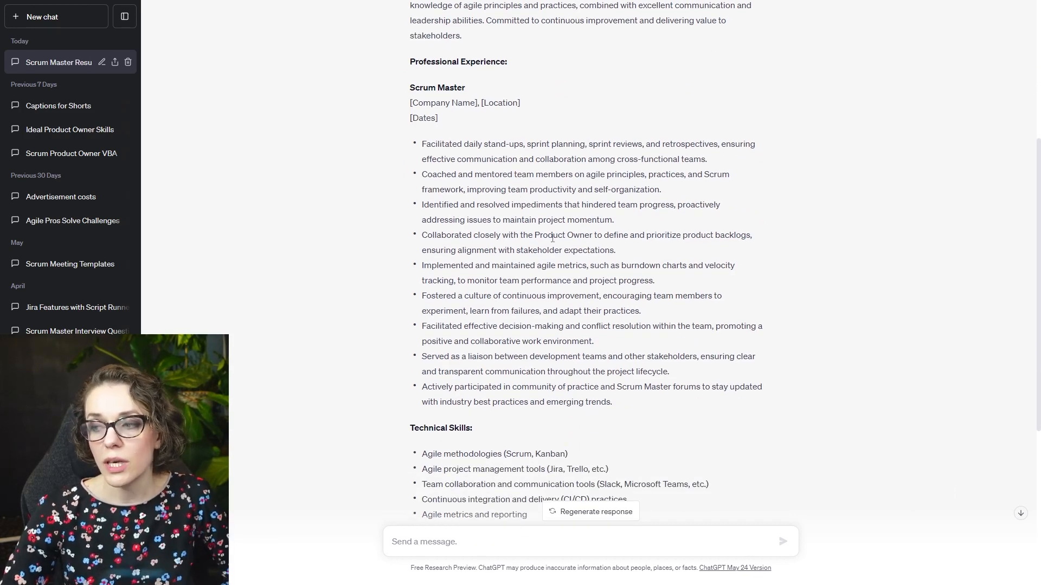
# - Examine the Professional Experience bullets on collaborating with the Product Owner and on conflict resolution within the team
pyautogui.moveTo(534, 235); pyautogui.dragTo(596, 234)
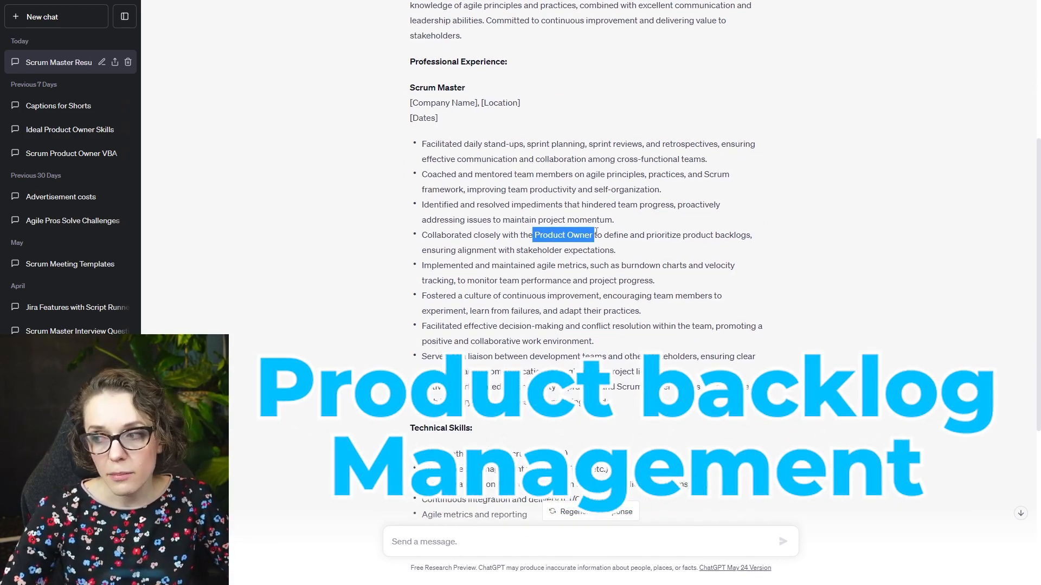
pyautogui.click(597, 234)
pyautogui.scroll(-2, 588, 225)
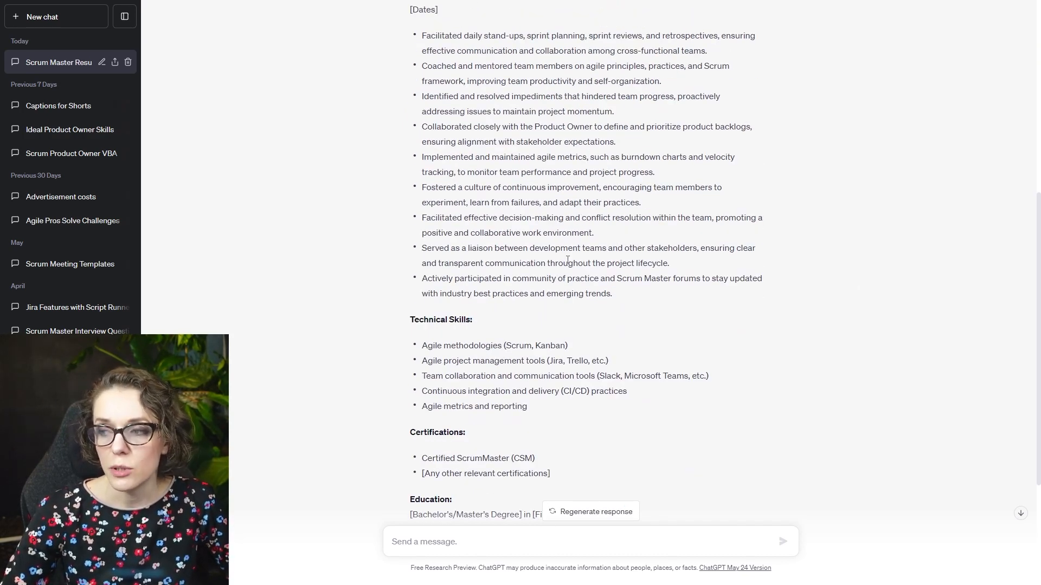
pyautogui.moveTo(581, 219); pyautogui.dragTo(651, 219)
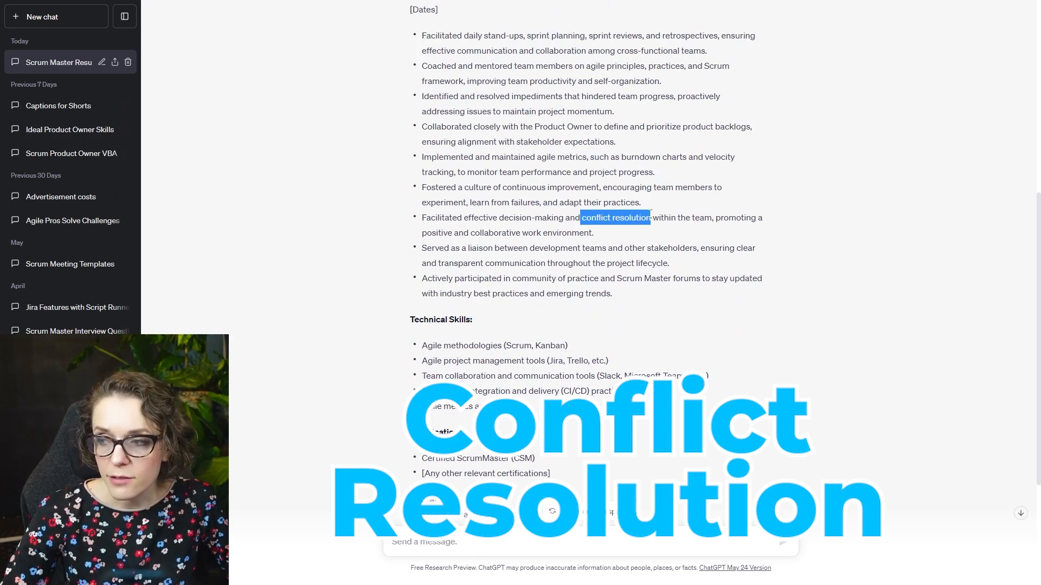
pyautogui.click(650, 306)
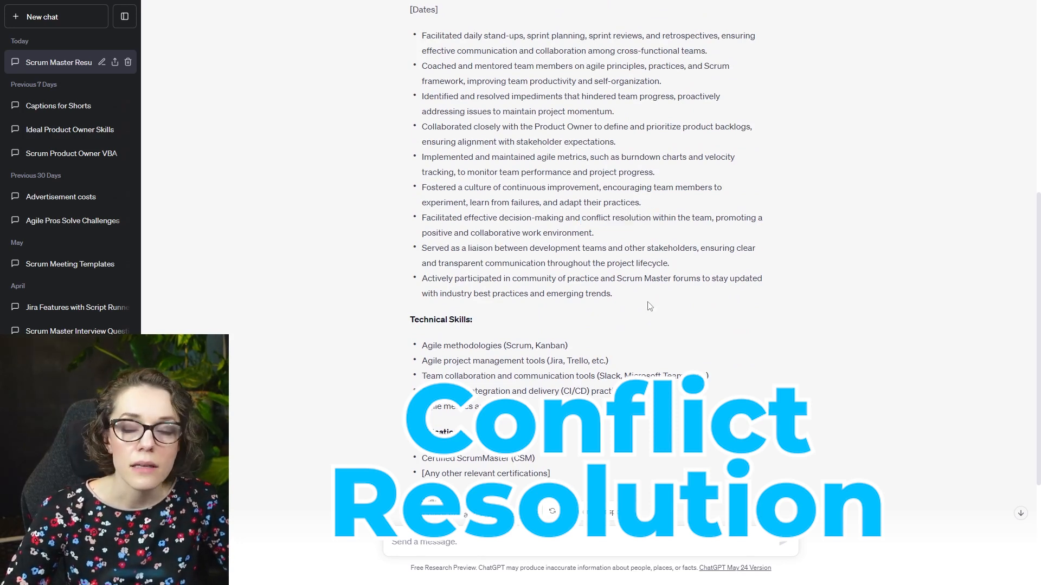
# - Review the Technical Skills heading and the Certified ScrumMaster (CSM) entry under Certifications
pyautogui.moveTo(410, 320); pyautogui.dragTo(471, 320)
pyautogui.click(471, 320)
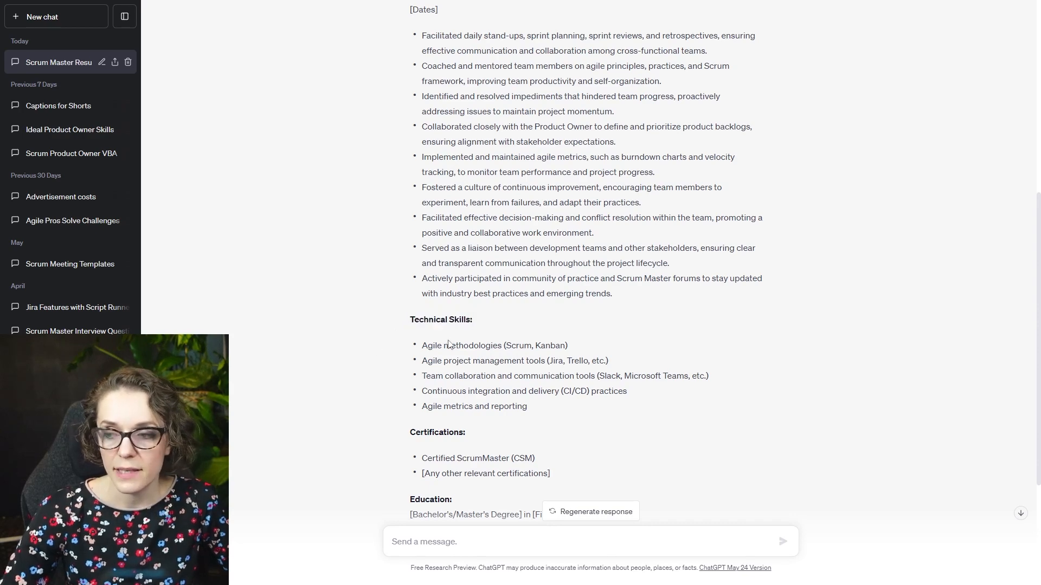
pyautogui.scroll(-3, 552, 371)
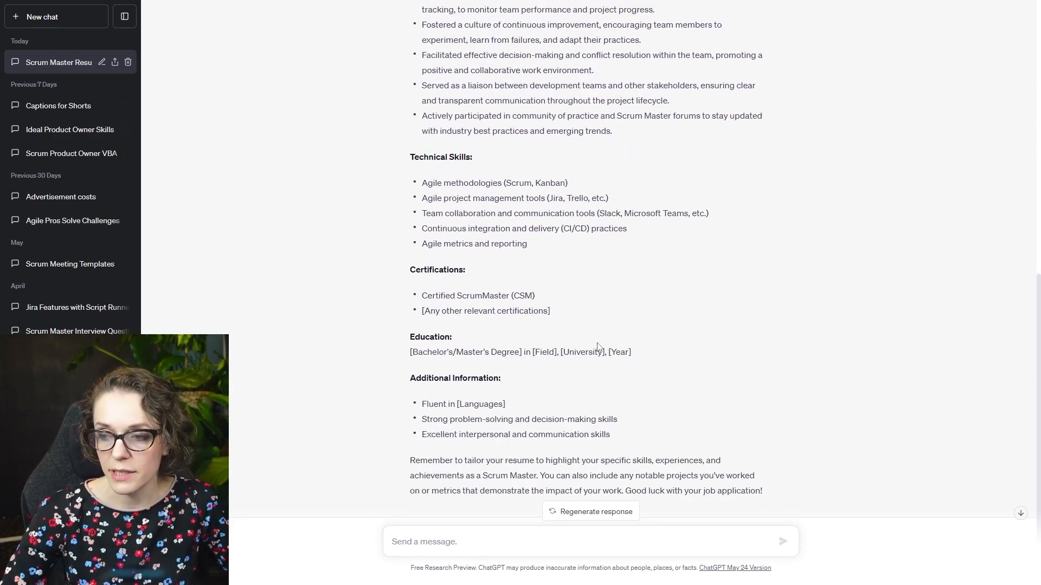
pyautogui.moveTo(422, 296); pyautogui.dragTo(553, 305)
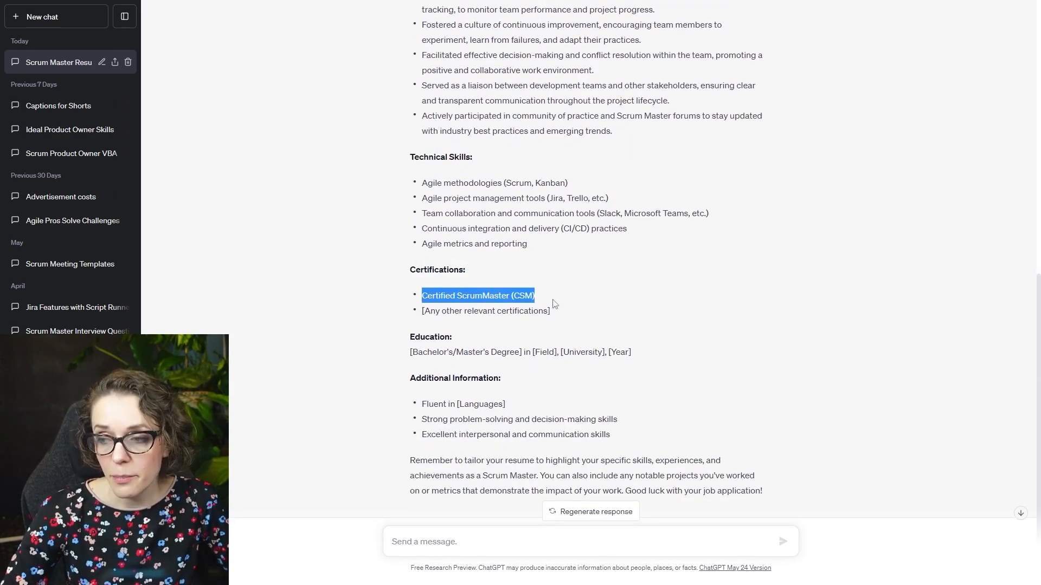
pyautogui.click(554, 305)
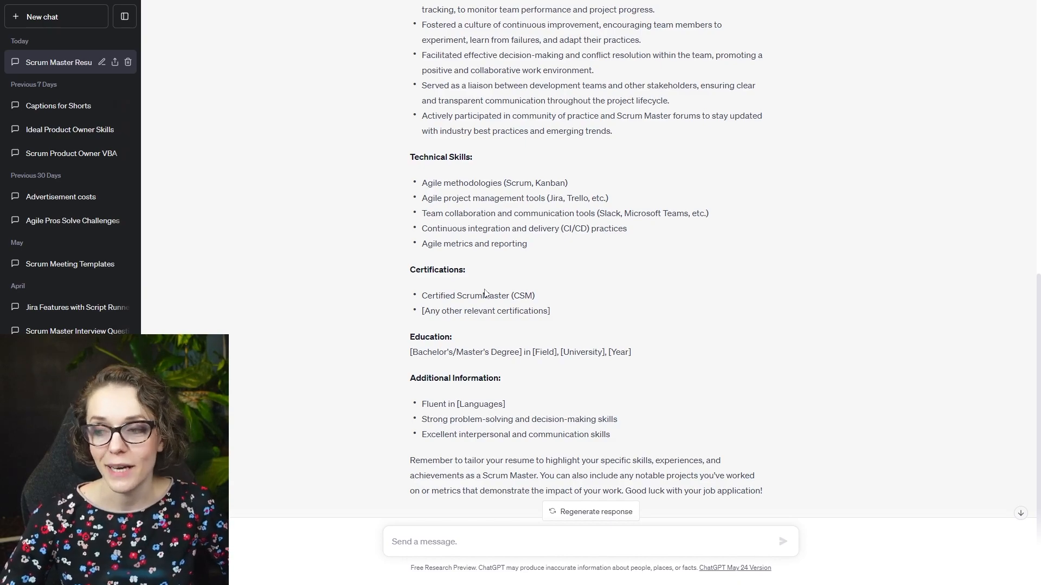
# - Examine the Additional Information section, including the entry on problem-solving and decision-making skills
pyautogui.moveTo(421, 419); pyautogui.dragTo(614, 419)
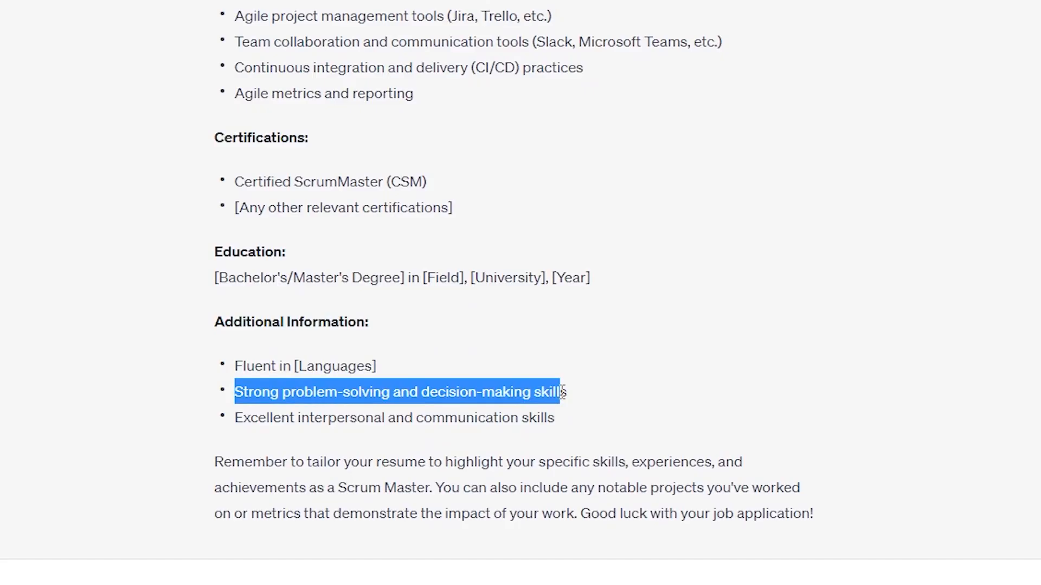
pyautogui.click(414, 388)
pyautogui.moveTo(411, 379); pyautogui.dragTo(505, 387)
pyautogui.click(433, 422)
pyautogui.moveTo(234, 398); pyautogui.dragTo(579, 413)
pyautogui.moveTo(290, 418); pyautogui.dragTo(237, 407)
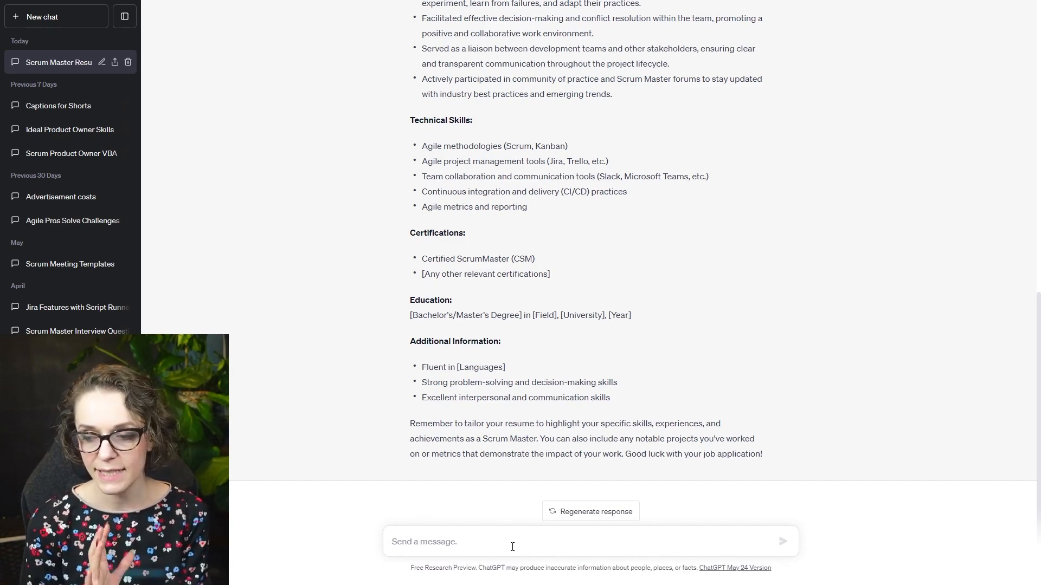
# - Write a prompt requesting a Scrum Master resume for someone transitioning from a Business Analyst role without direct Scrum Master skills, highlighting relevant skills
pyautogui.write('can you create a resume for a Scrum')
pyautogui.press('BackSpace')
pyautogui.press('BackSpace')
pyautogui.press('BackSpace')
pyautogui.press('BackSpace')
pyautogui.press('BackSpace')
pyautogui.write('resume for a')
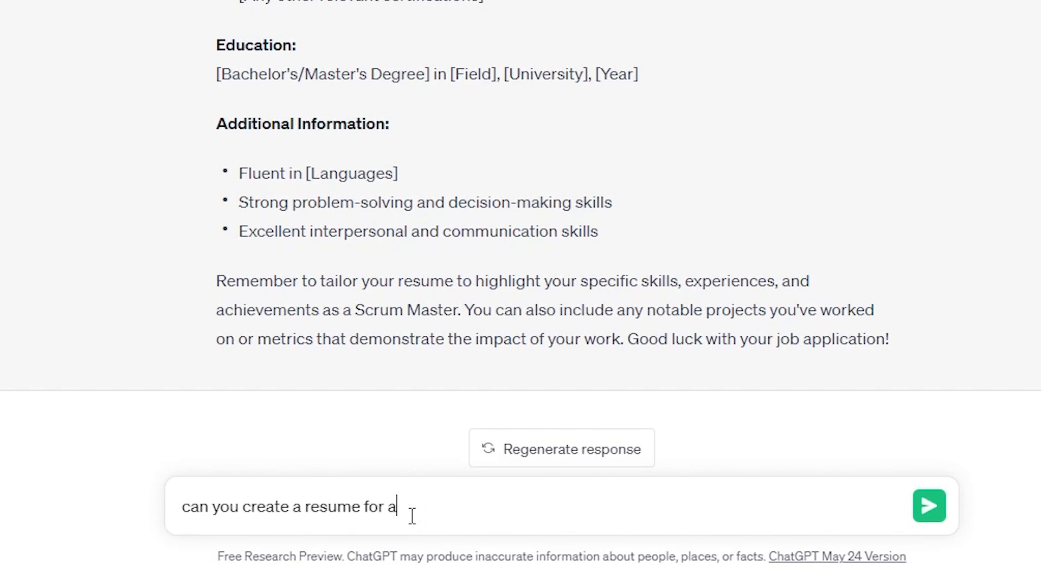
pyautogui.write(' Scrum Master job but for someone who is transitioning into this f')
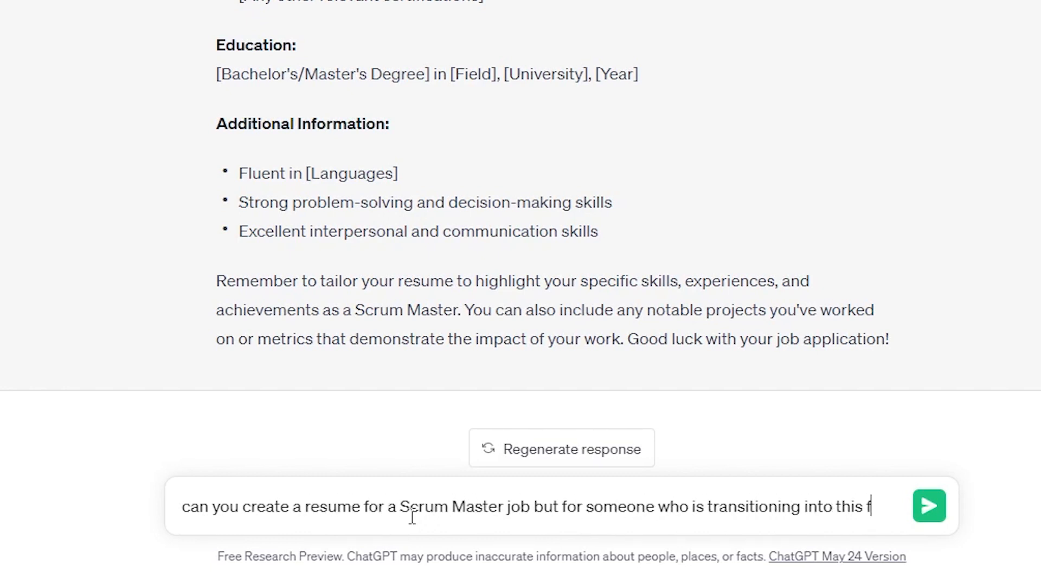
pyautogui.press('BackSpace')
pyautogui.write('role from a Business Analyst role and might not have direct Scrum Master skills. Please highlight any relevant skills that a Business Analyst would have that ')
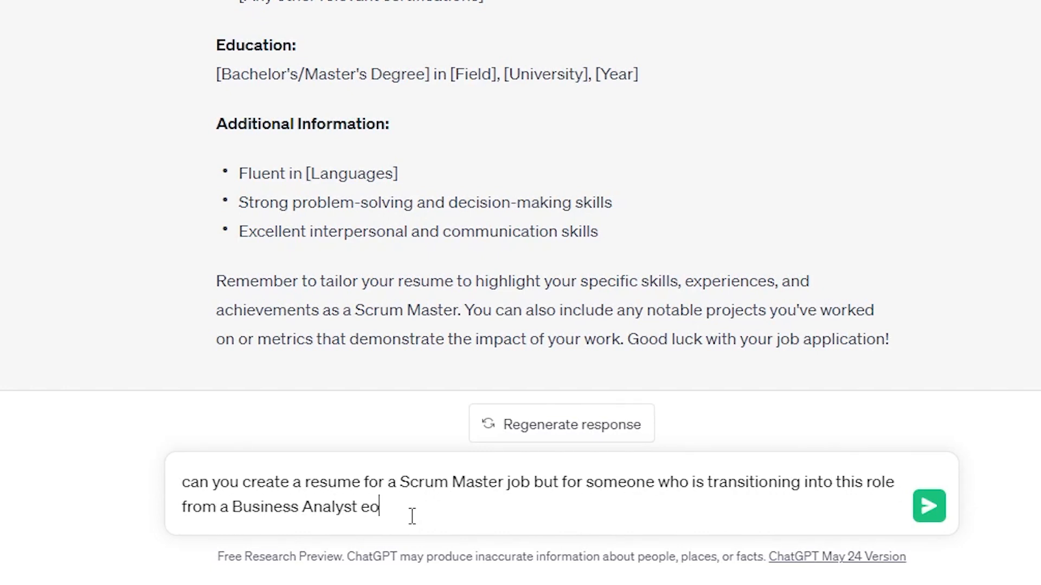
pyautogui.write('will be relevant to becoming a Scrum Master. In the summary add the expl')
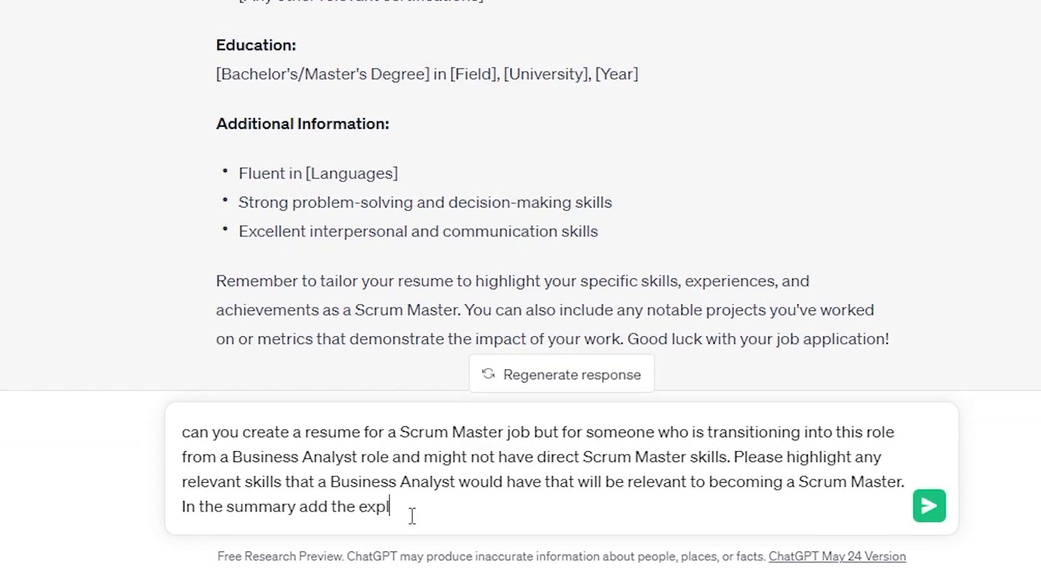
pyautogui.write('anation about the lack of Scrum Master experience and desire to become a Scrum Master and why t')
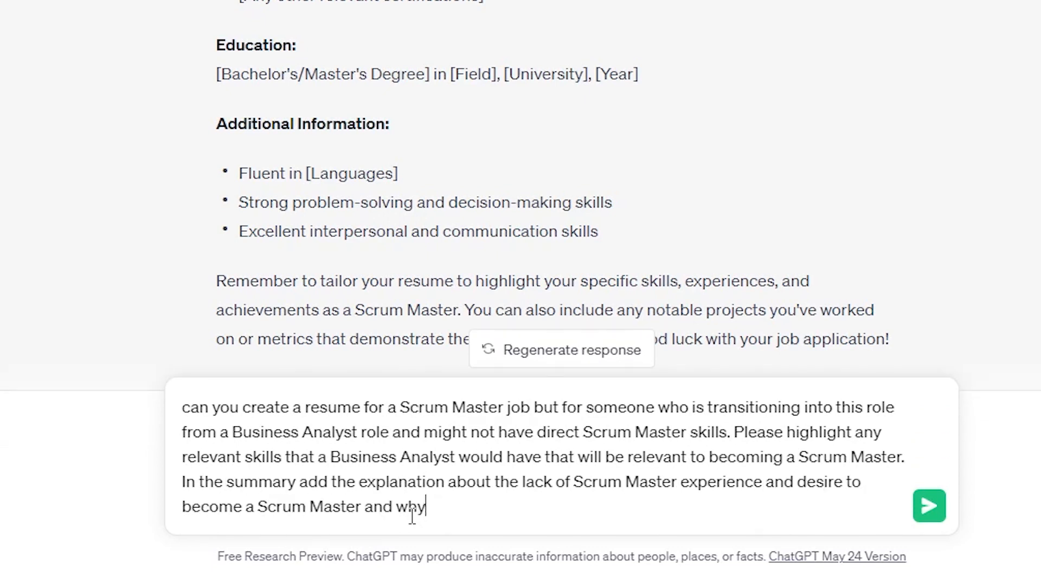
pyautogui.write('it is a good fit.')
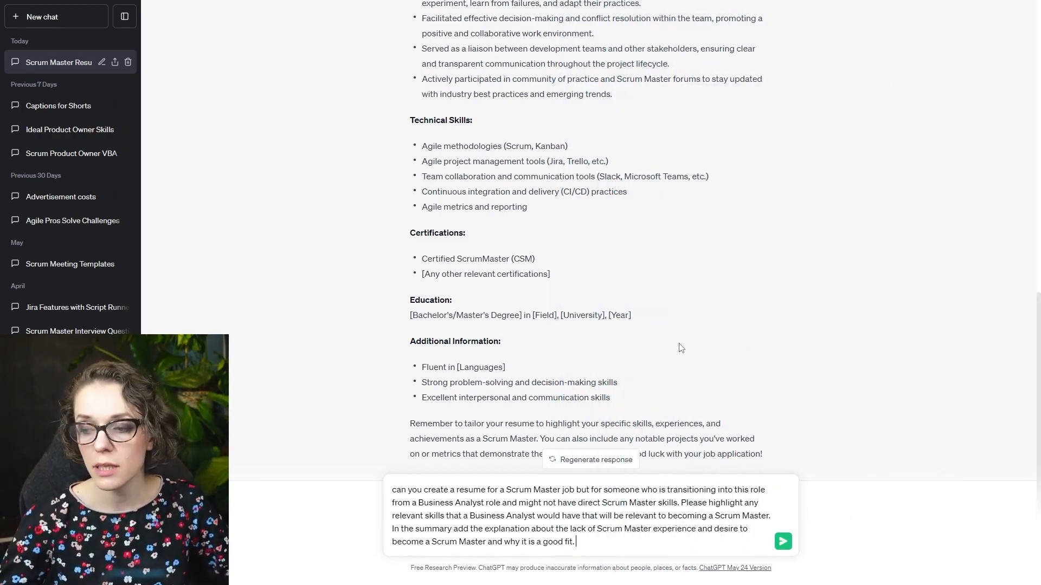
# - Request a summary explaining the lack of Scrum Master experience, the desire to become one and why it is a good fit, and submit the prompt
pyautogui.click(783, 541)
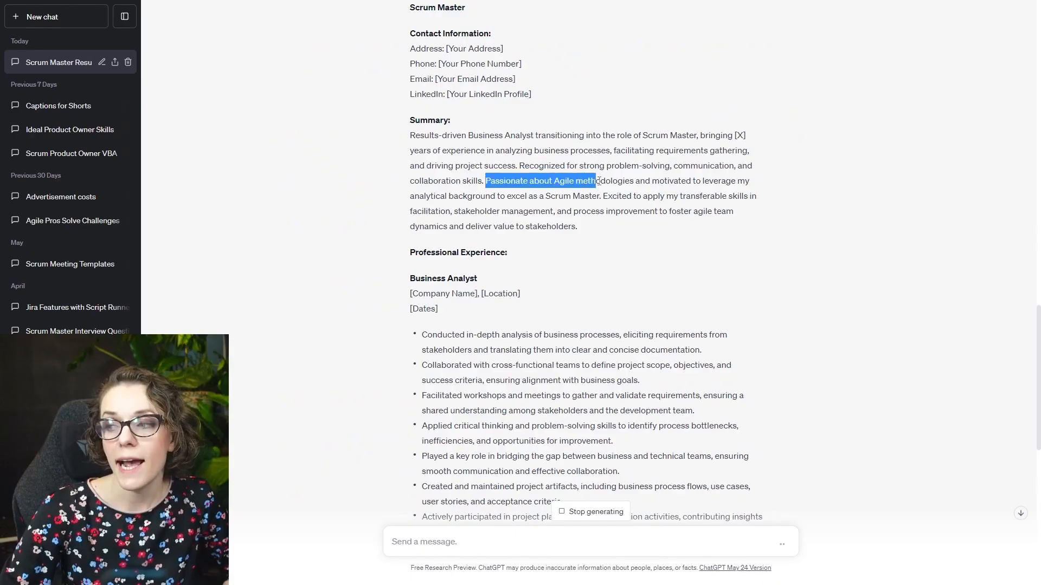
# - Examine the new resume's Summary, focusing on the motivation to excel as a Scrum Master
pyautogui.click(599, 181)
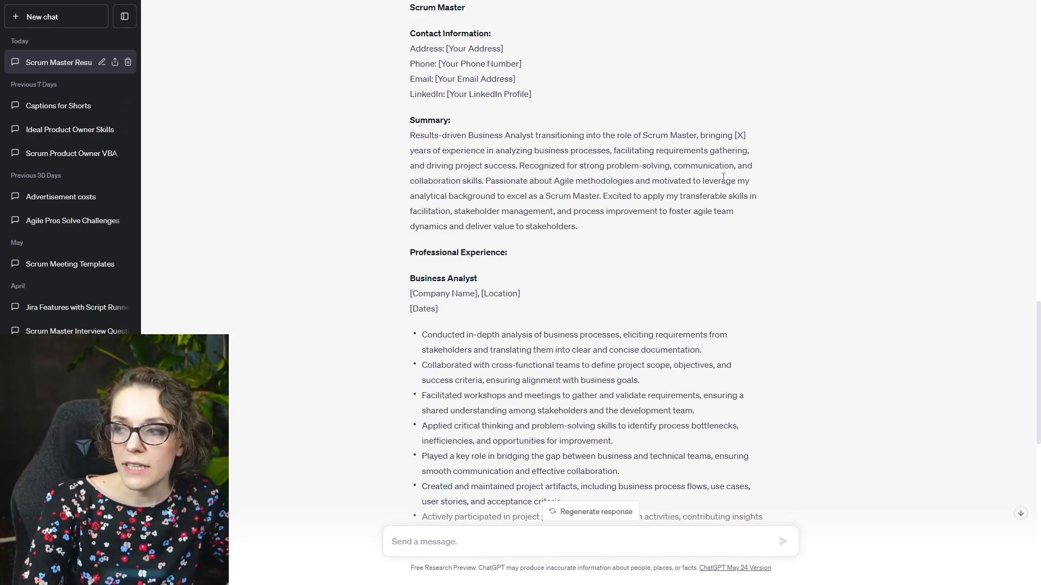
pyautogui.moveTo(601, 195); pyautogui.dragTo(505, 196)
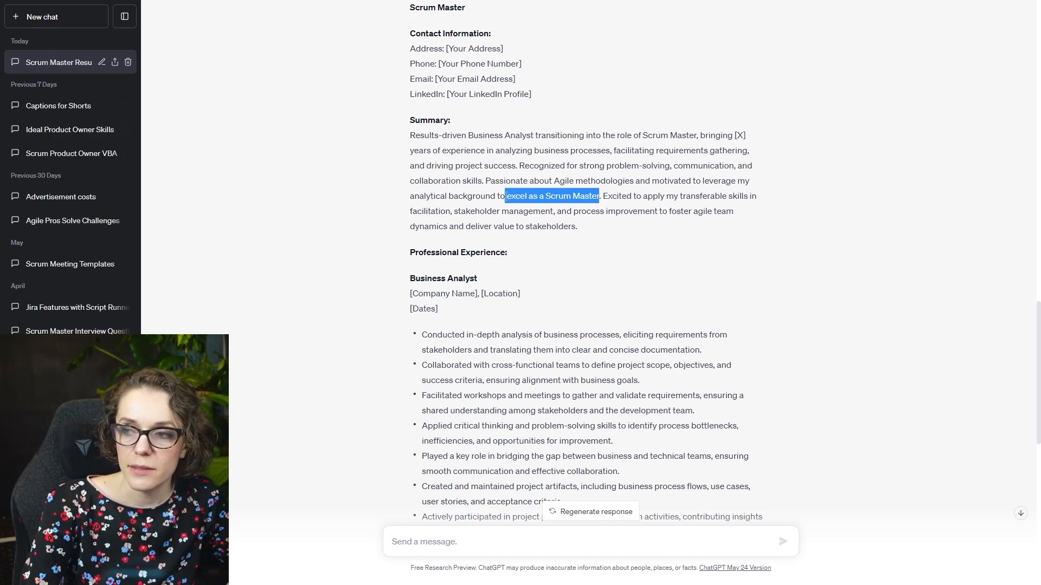
pyautogui.click(473, 214)
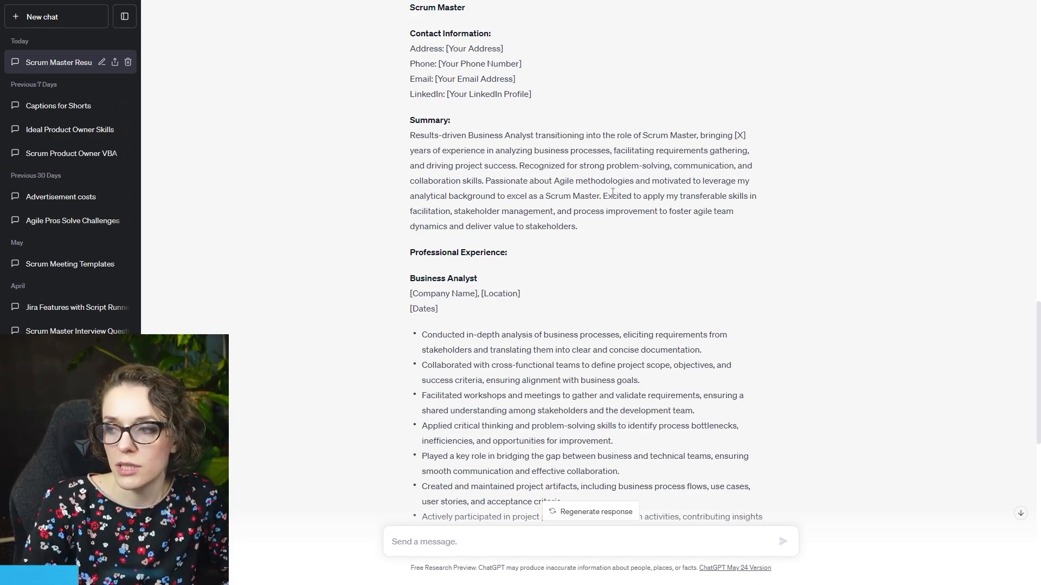
# - Examine the Business Analyst role title and the first experience bullet on analyzing business processes and eliciting requirements from stakeholders
pyautogui.scroll(-4, 612, 192)
pyautogui.moveTo(410, 61); pyautogui.dragTo(509, 68)
pyautogui.click(533, 120)
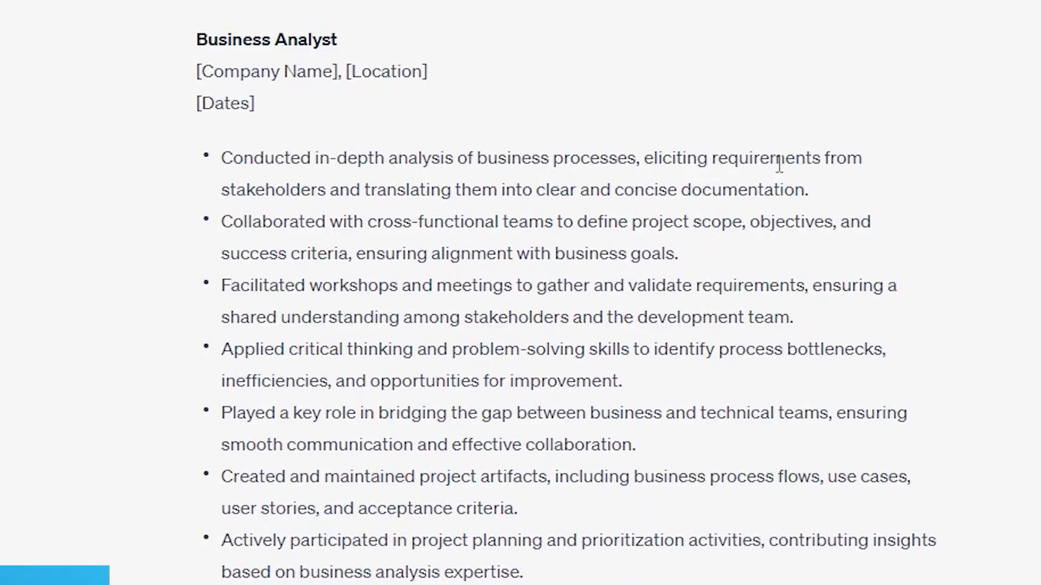
pyautogui.moveTo(254, 189); pyautogui.dragTo(463, 182)
pyautogui.click(358, 217)
pyautogui.doubleClick(279, 192)
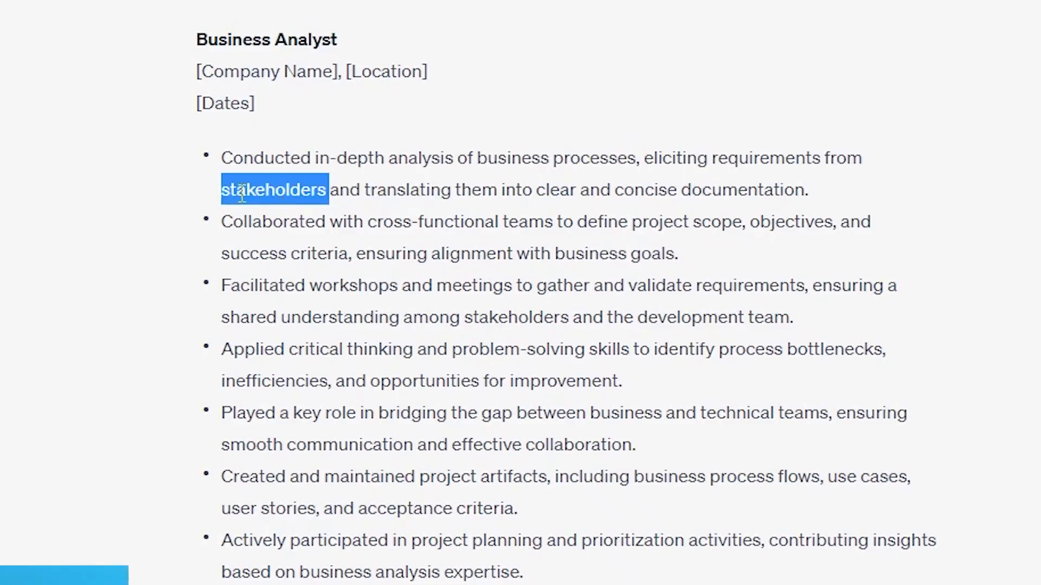
# - Examine the Business Analyst bullets on collaborating with cross-functional teams on objectives and business goals and on facilitating workshops and meetings
pyautogui.moveTo(222, 222); pyautogui.dragTo(554, 216)
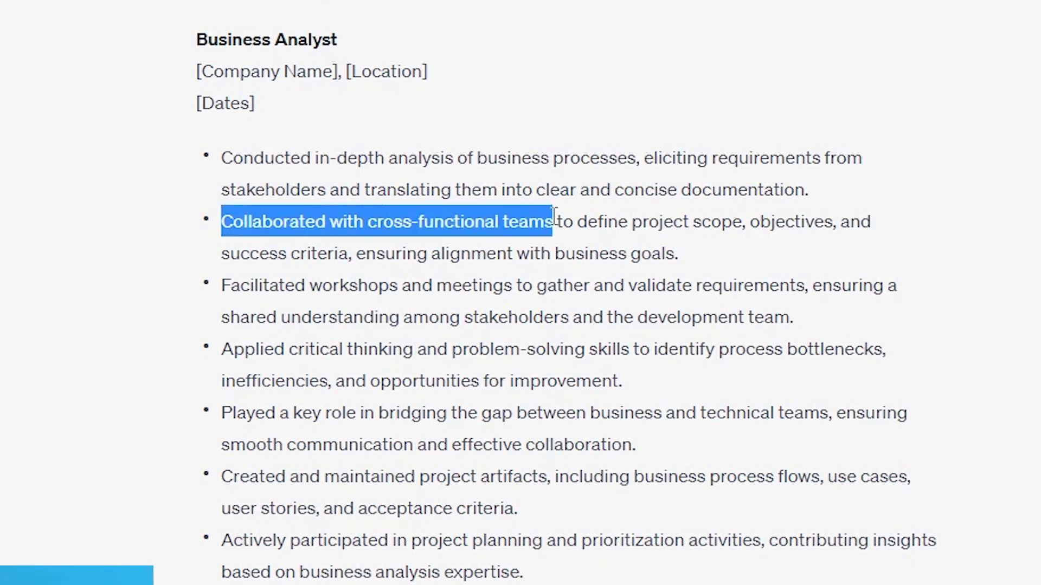
pyautogui.click(382, 218)
pyautogui.moveTo(364, 219); pyautogui.dragTo(555, 220)
pyautogui.click(565, 264)
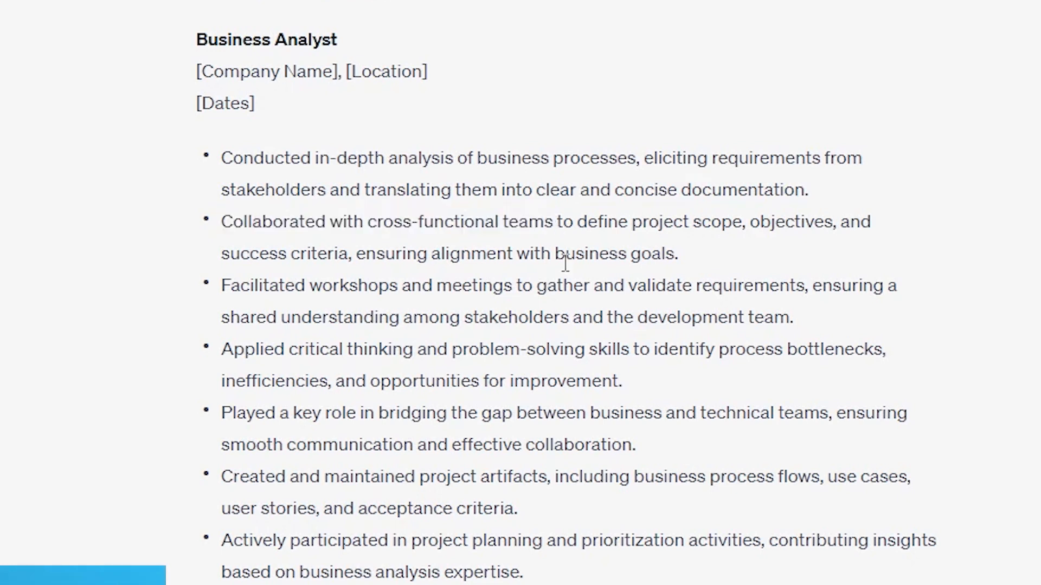
pyautogui.doubleClick(791, 222)
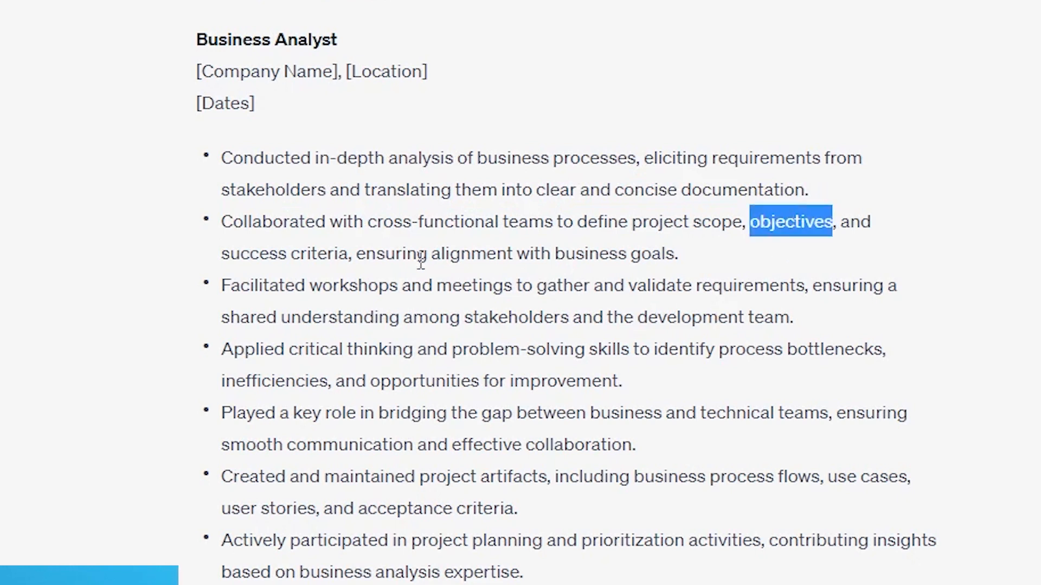
pyautogui.moveTo(665, 253); pyautogui.dragTo(573, 250)
pyautogui.click(562, 295)
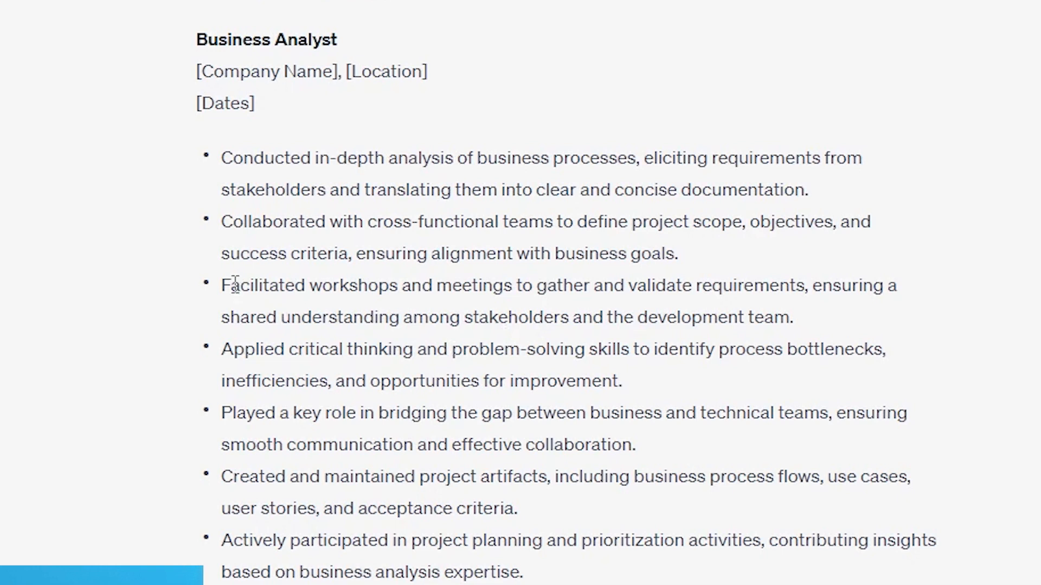
pyautogui.moveTo(223, 286); pyautogui.dragTo(813, 273)
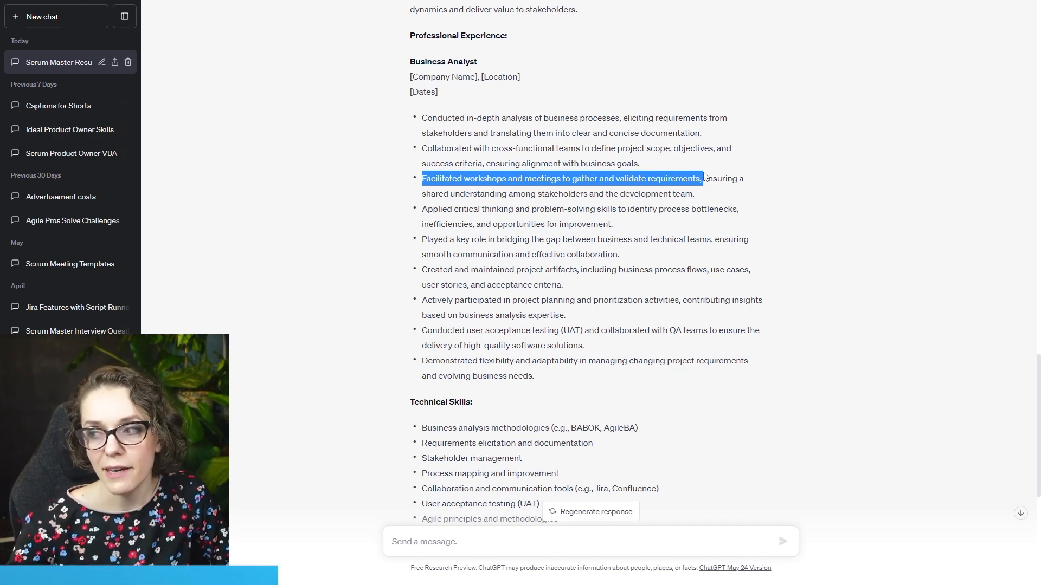
pyautogui.click(797, 148)
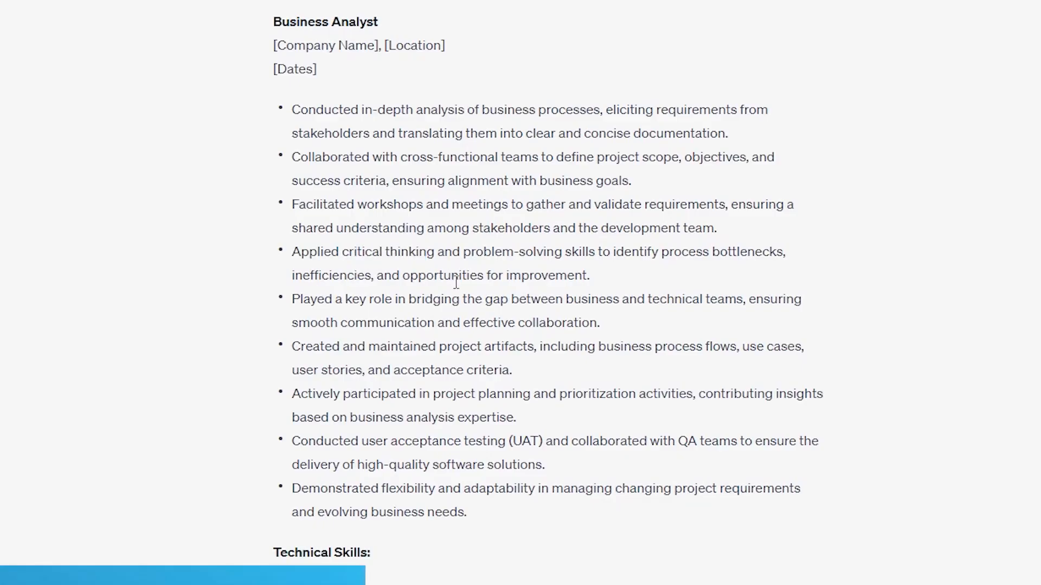
# - Examine the Business Analyst bullet on bridging the gap between business and technical teams and scan the entries that follow it
pyautogui.moveTo(292, 301); pyautogui.dragTo(537, 302)
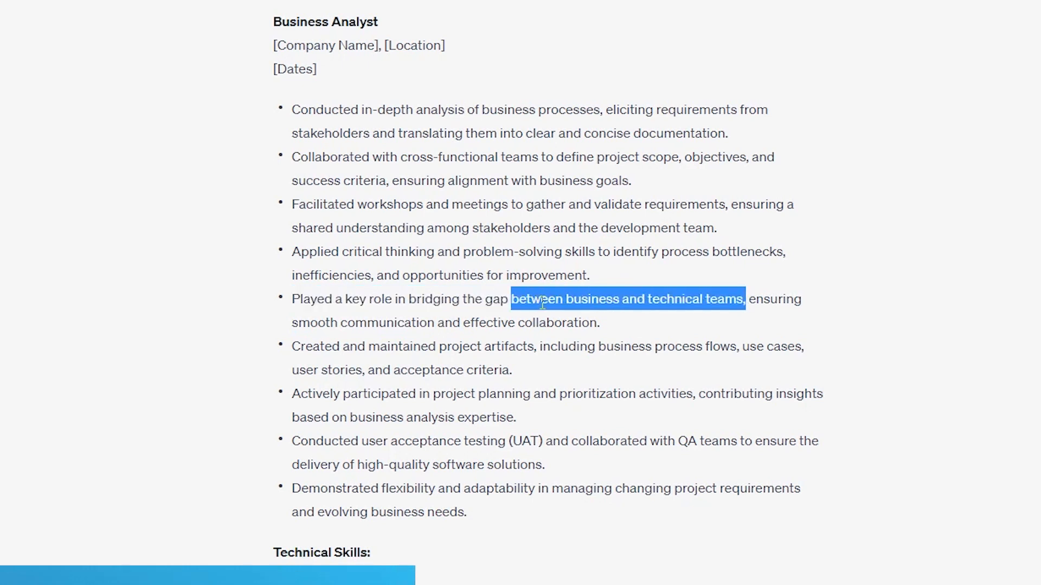
pyautogui.click(638, 337)
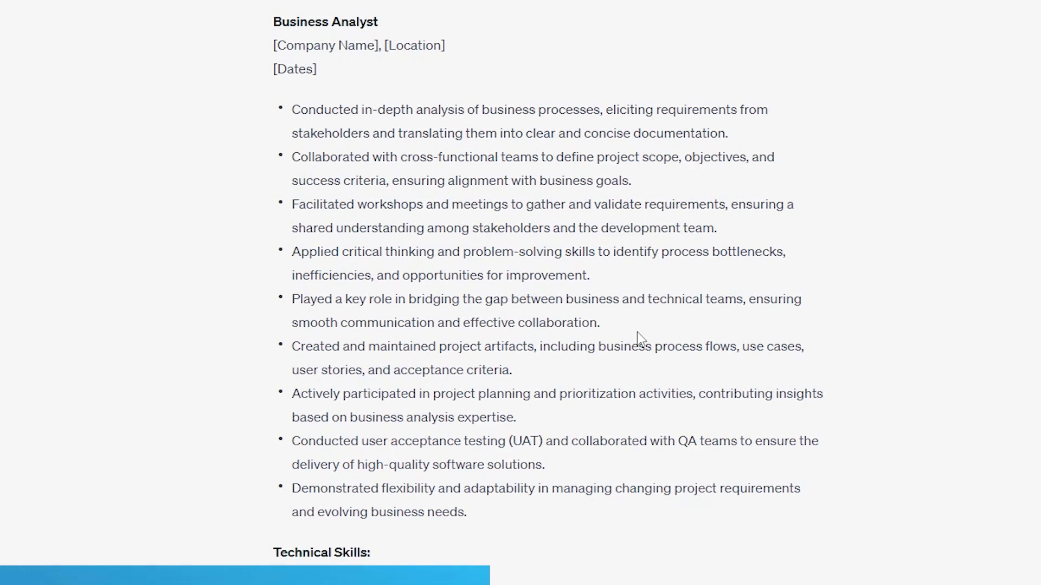
pyautogui.moveTo(499, 301); pyautogui.dragTo(612, 302)
pyautogui.click(595, 303)
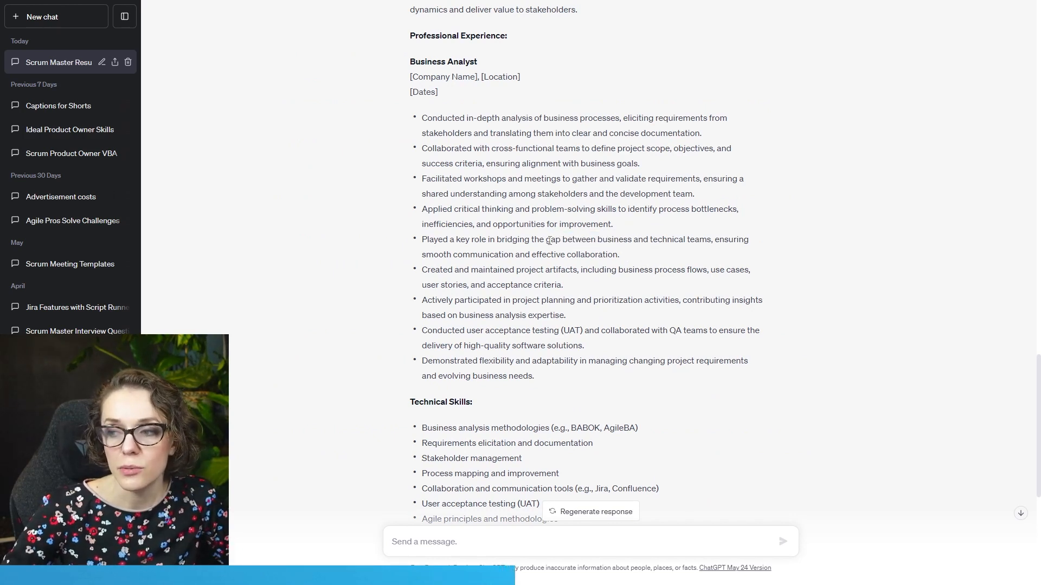
pyautogui.moveTo(501, 241); pyautogui.dragTo(713, 244)
pyautogui.click(708, 252)
pyautogui.scroll(-2, 591, 214)
pyautogui.scroll(2, 551, 271)
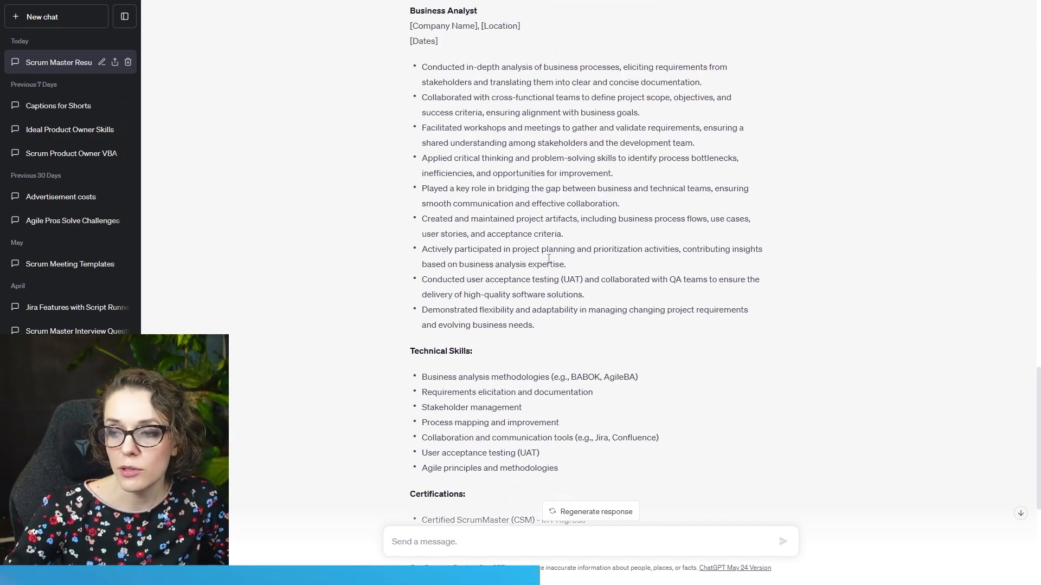
# - Examine the full set of Business Analyst experience bullets and the Technical Skills entry on business analysis methodologies
pyautogui.moveTo(423, 119); pyautogui.dragTo(549, 374)
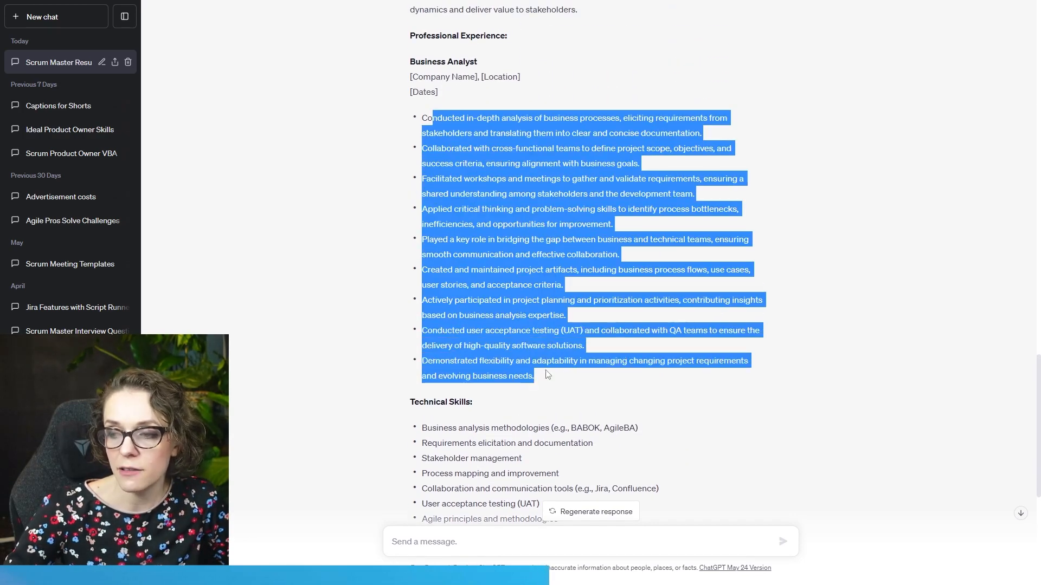
pyautogui.click(595, 354)
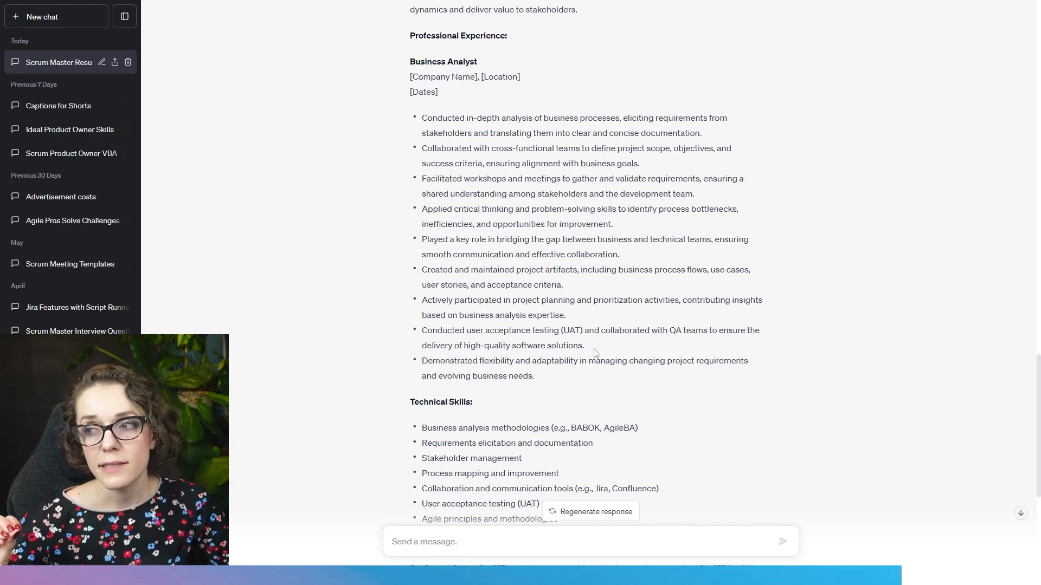
pyautogui.moveTo(421, 428); pyautogui.dragTo(624, 428)
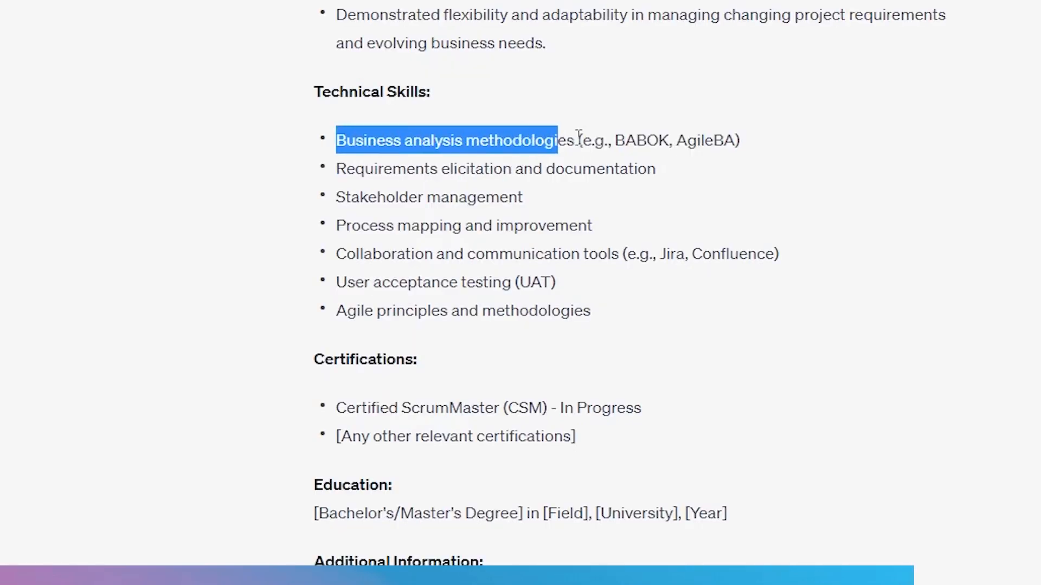
pyautogui.moveTo(715, 141); pyautogui.dragTo(763, 140)
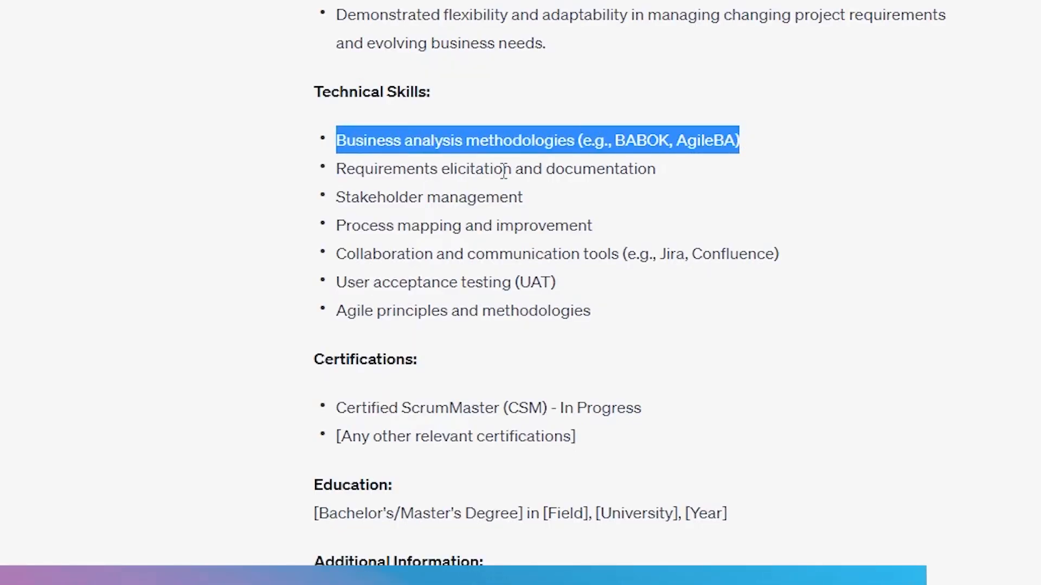
pyautogui.click(339, 172)
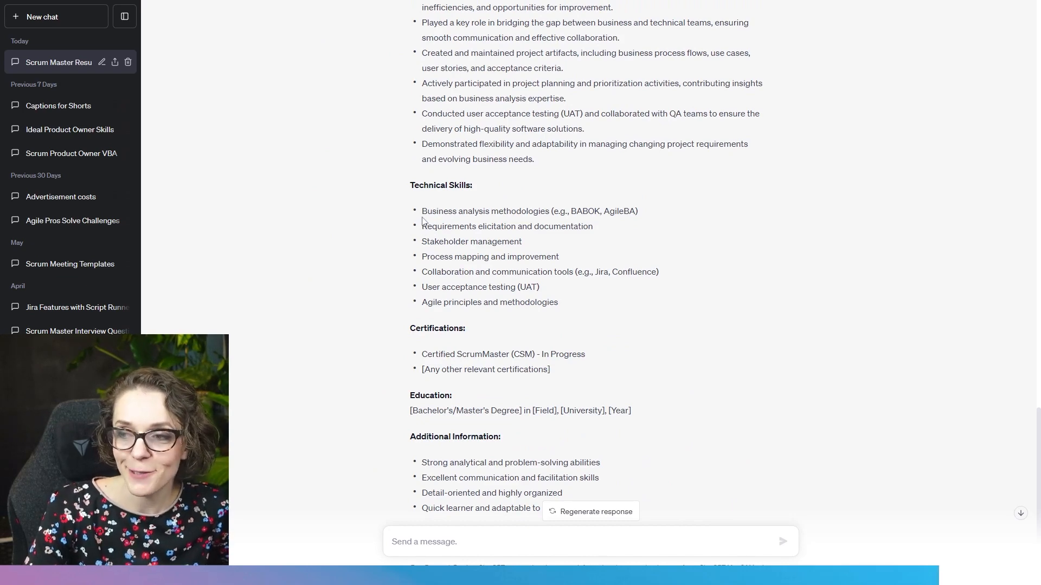
pyautogui.moveTo(422, 212); pyautogui.dragTo(500, 211)
pyautogui.click(422, 225)
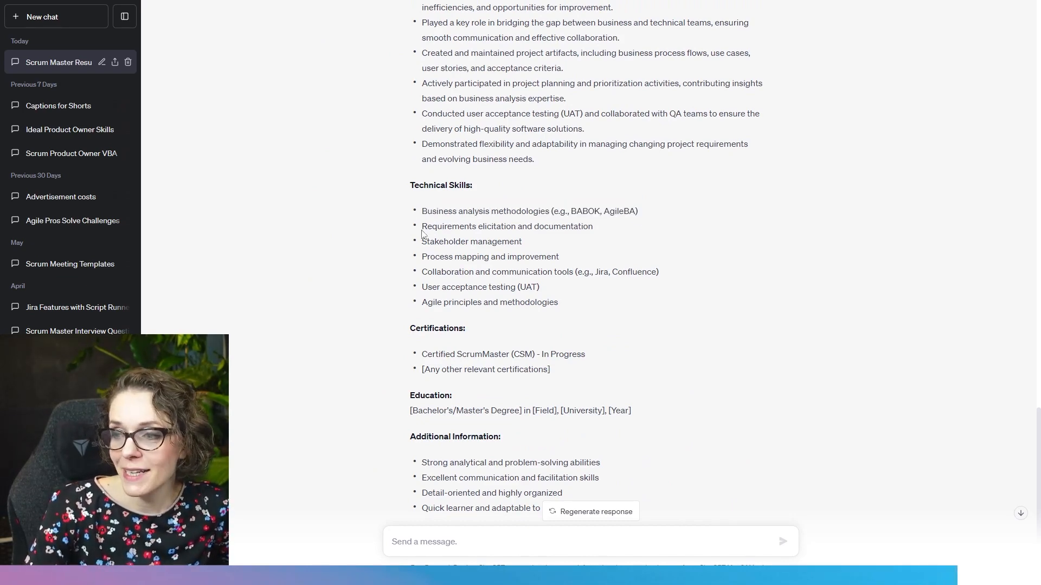
# - Examine the Technical Skills entries on requirements elicitation and documentation and on stakeholder management
pyautogui.moveTo(421, 226); pyautogui.dragTo(494, 225)
pyautogui.moveTo(472, 163); pyautogui.dragTo(681, 180)
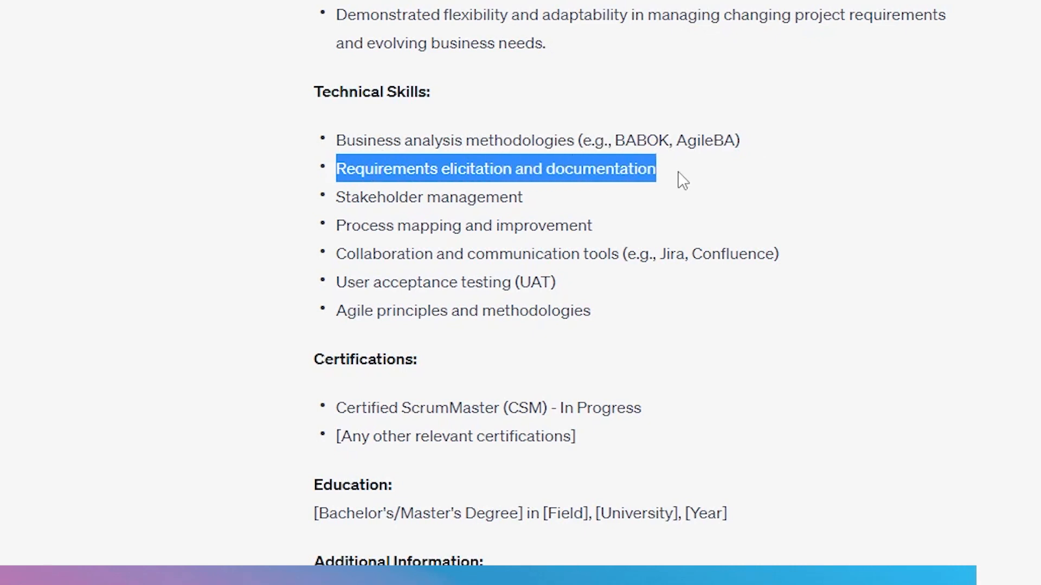
pyautogui.click(518, 214)
pyautogui.tripleClick(339, 197)
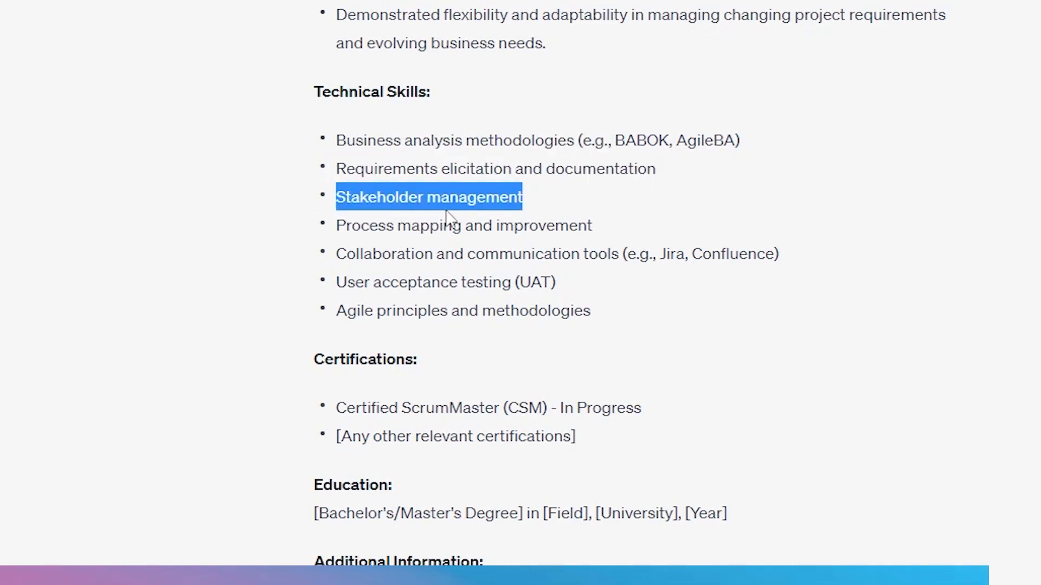
pyautogui.click(421, 242)
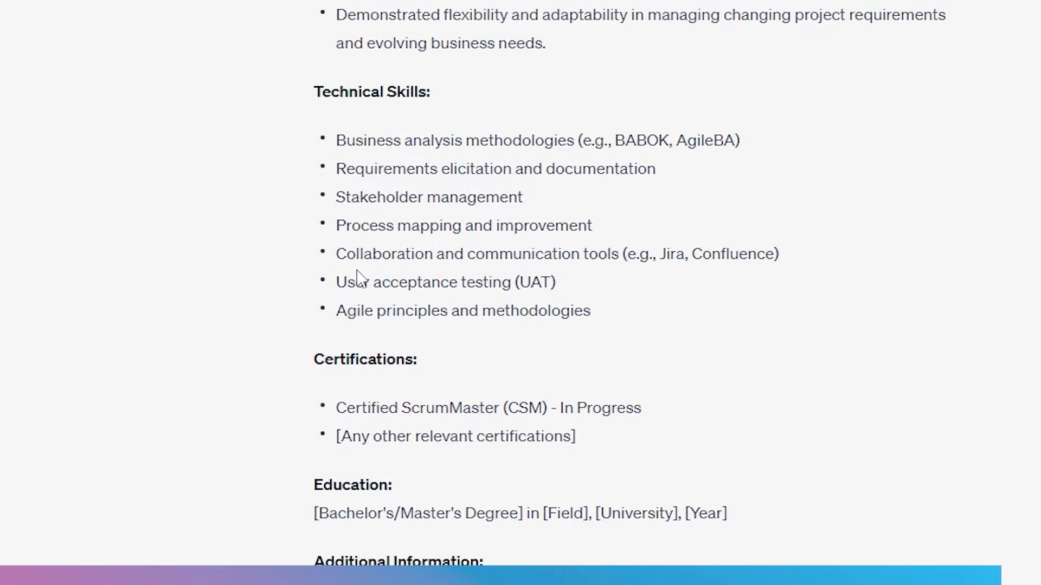
# - Examine the Technical Skills entries on process mapping and improvement and on collaboration and communication tools
pyautogui.moveTo(339, 227); pyautogui.dragTo(604, 235)
pyautogui.click(603, 228)
pyautogui.moveTo(619, 255)
pyautogui.mouseDown()
pyautogui.moveTo(437, 239)
pyautogui.moveTo(340, 248)
pyautogui.moveTo(621, 263)
pyautogui.mouseUp()
pyautogui.click(528, 246)
# - Compare the first Scrum Master resume's Technical Skills with the collaboration and communication tools entry in the Business Analyst version
pyautogui.scroll(5, 573, 281)
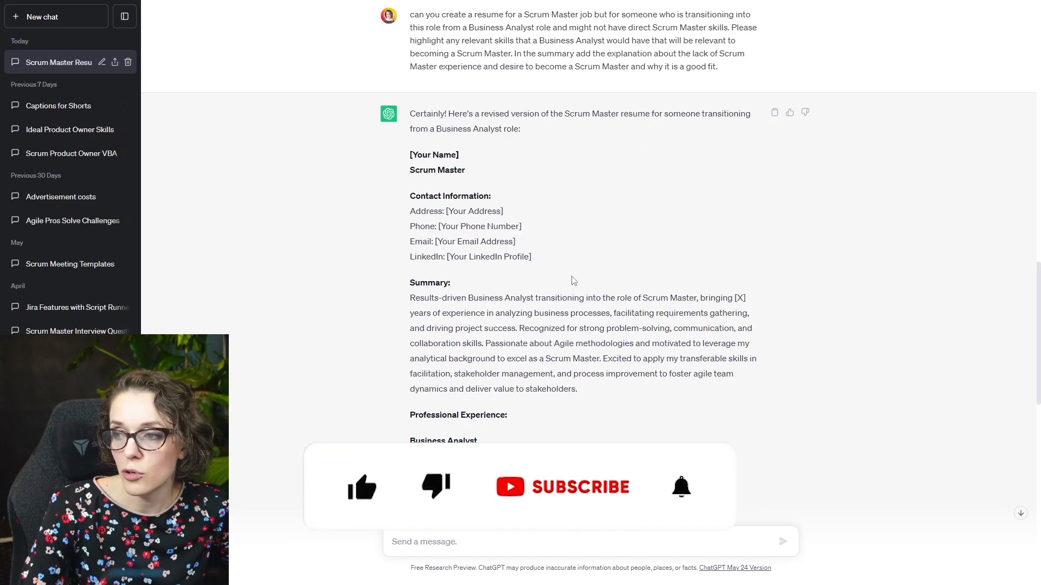
pyautogui.scroll(8, 564, 271)
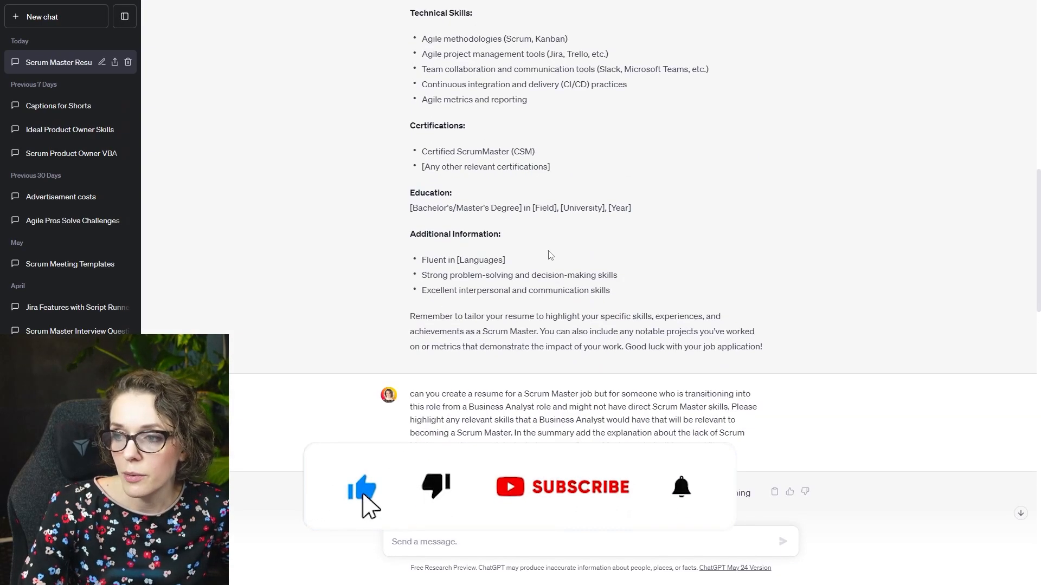
pyautogui.moveTo(422, 107); pyautogui.dragTo(544, 109)
pyautogui.scroll(-20, 534, 163)
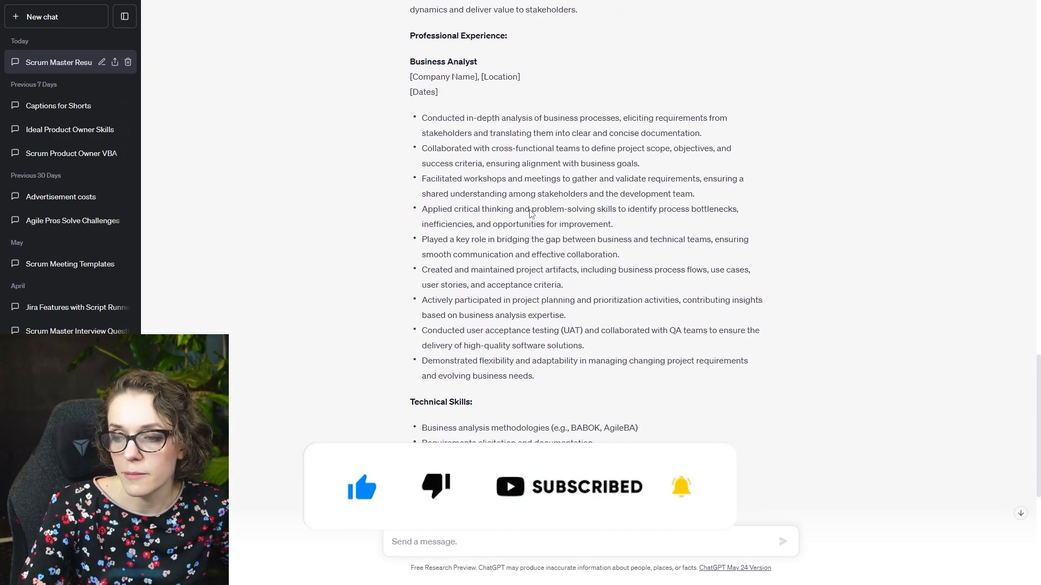
pyautogui.moveTo(434, 271); pyautogui.dragTo(496, 270)
pyautogui.click(543, 270)
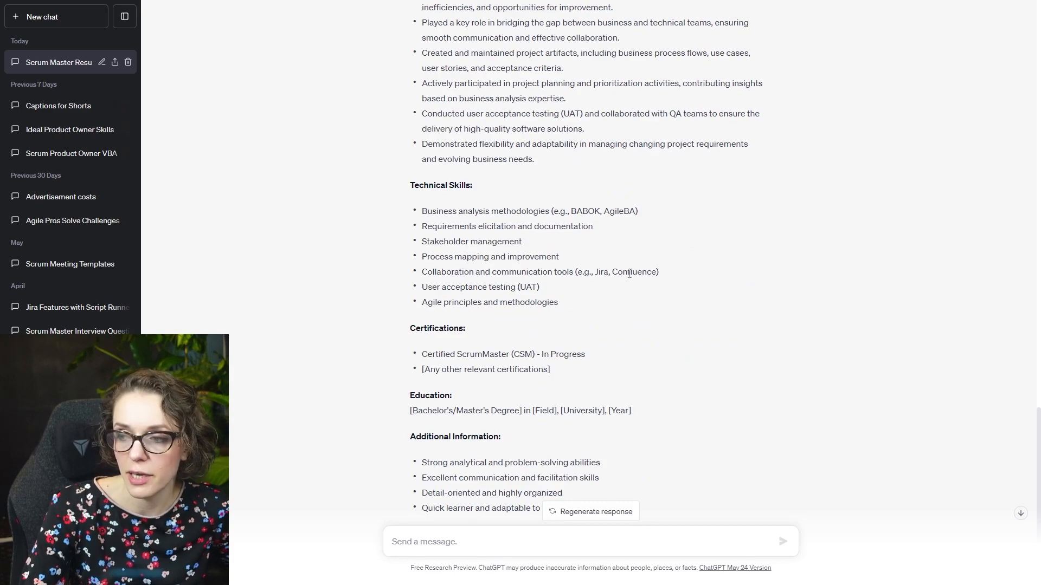
# - Examine the Technical Skills entries on user acceptance testing (UAT) and on Agile principles and methodologies
pyautogui.moveTo(421, 287); pyautogui.dragTo(542, 288)
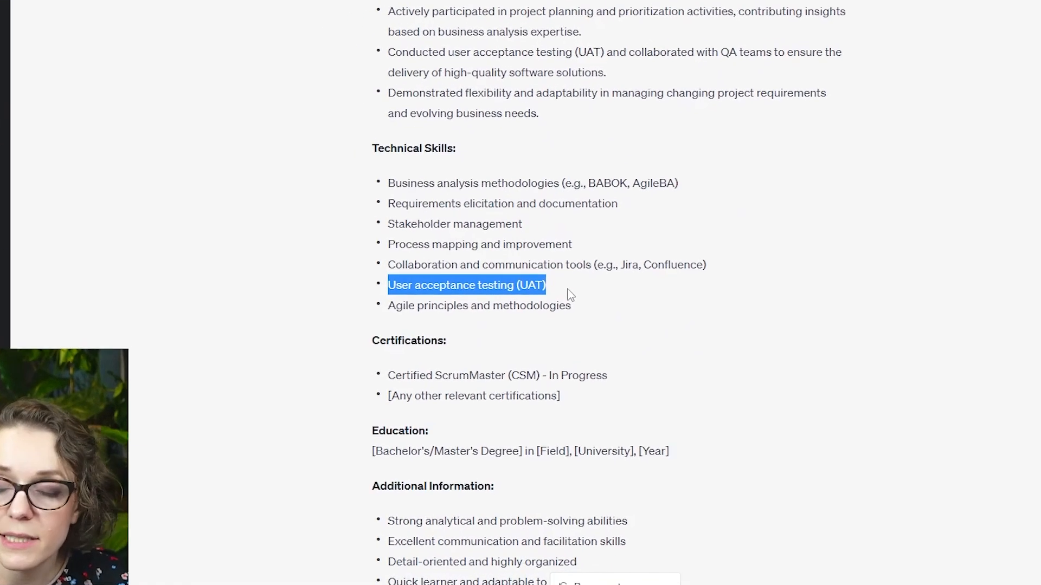
pyautogui.click(552, 283)
pyautogui.moveTo(373, 306); pyautogui.dragTo(548, 326)
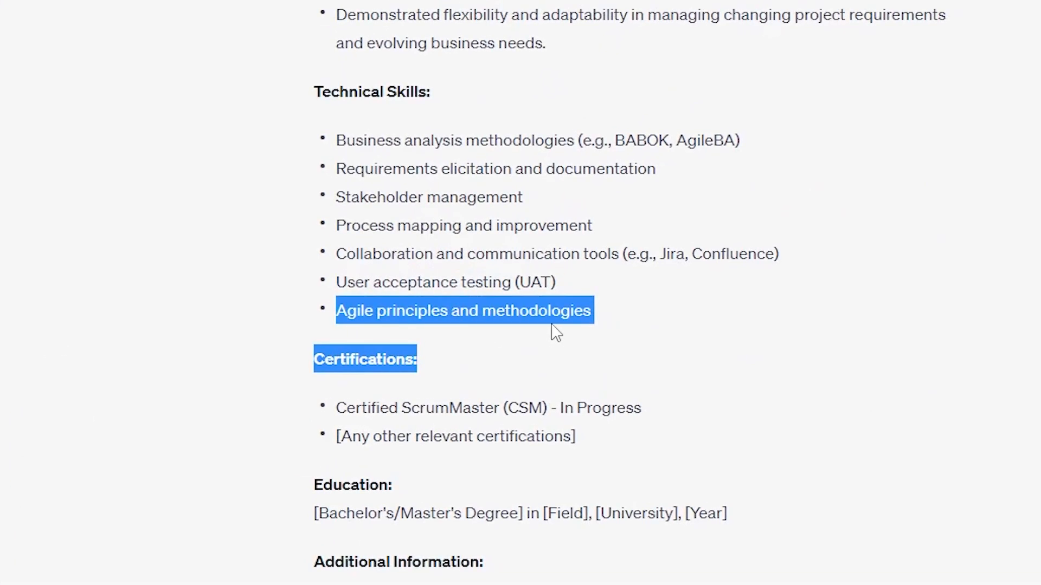
pyautogui.click(549, 325)
# - Examine the Certified ScrumMaster (CSM) entry under Certifications, focusing on its "In Progress" wording
pyautogui.scroll(-2, 561, 273)
pyautogui.moveTo(420, 307); pyautogui.dragTo(650, 319)
pyautogui.click(578, 306)
pyautogui.moveTo(560, 306); pyautogui.dragTo(649, 303)
pyautogui.click(626, 317)
pyautogui.moveTo(548, 308); pyautogui.dragTo(678, 318)
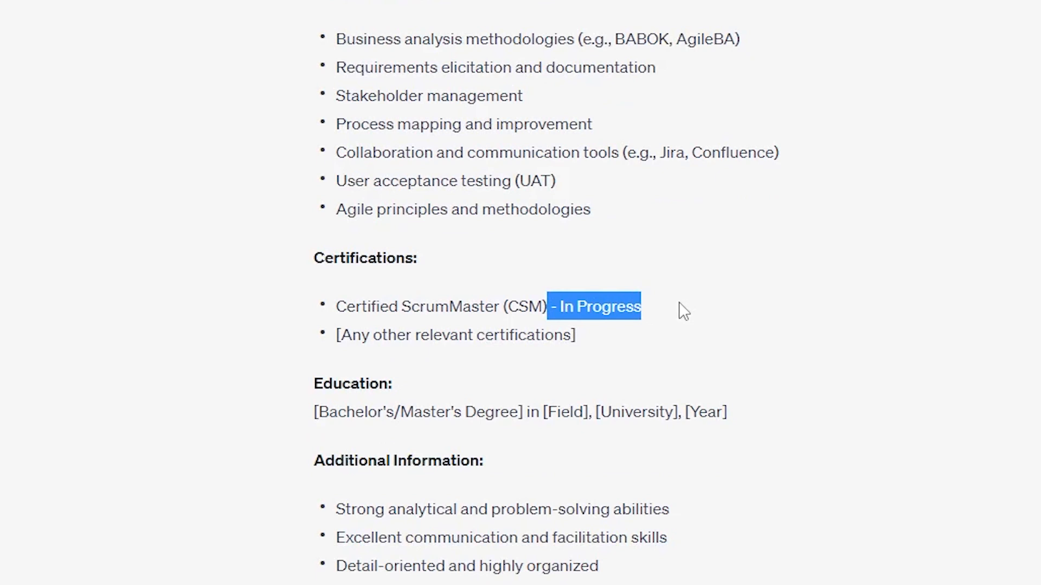
pyautogui.click(625, 292)
pyautogui.moveTo(640, 307); pyautogui.dragTo(546, 306)
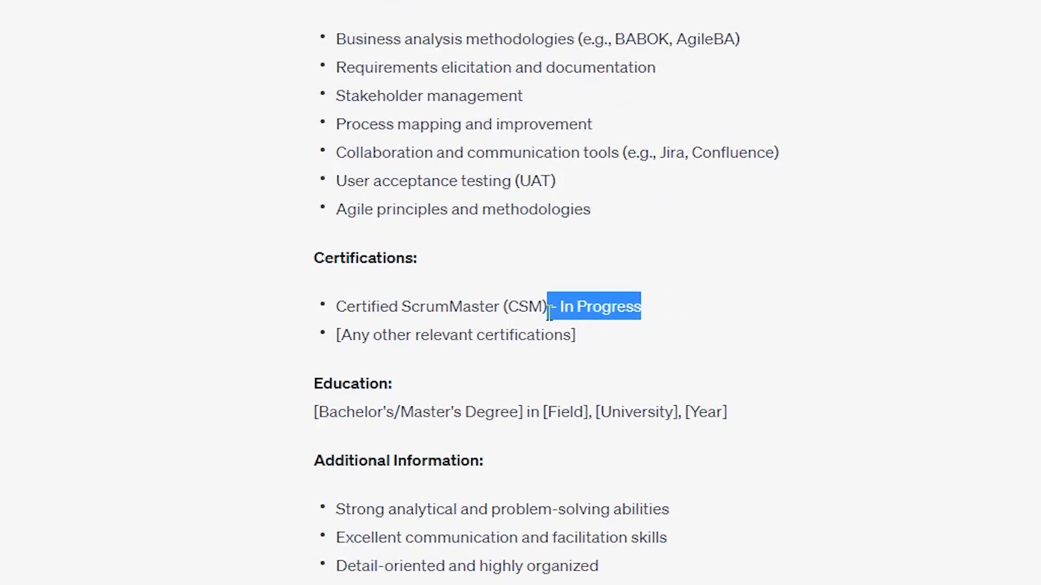
pyautogui.click(494, 300)
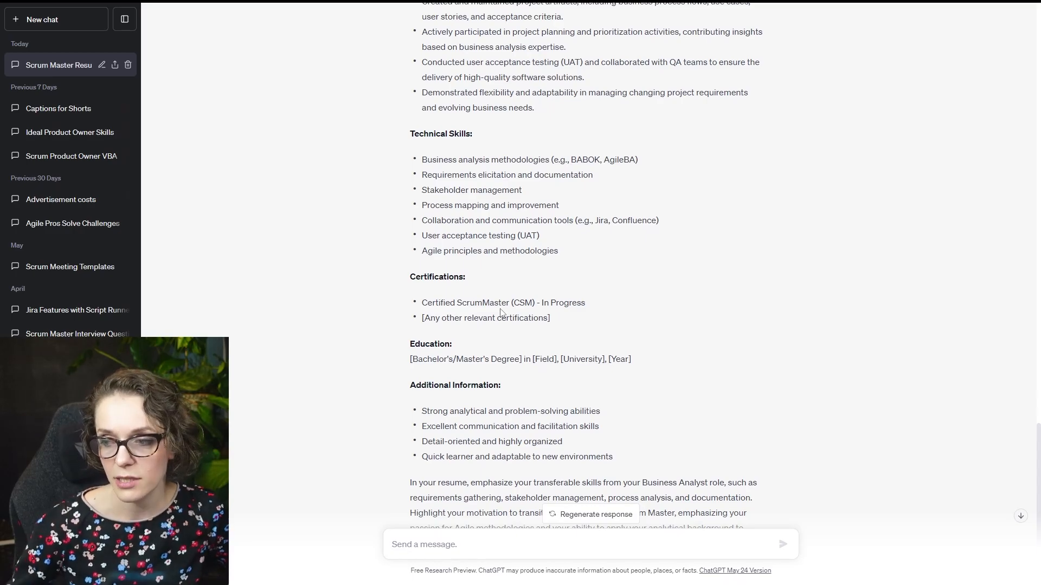
# - Examine the Education section and the Additional Information bullets of the Business Analyst resume
pyautogui.moveTo(282, 233); pyautogui.dragTo(326, 253)
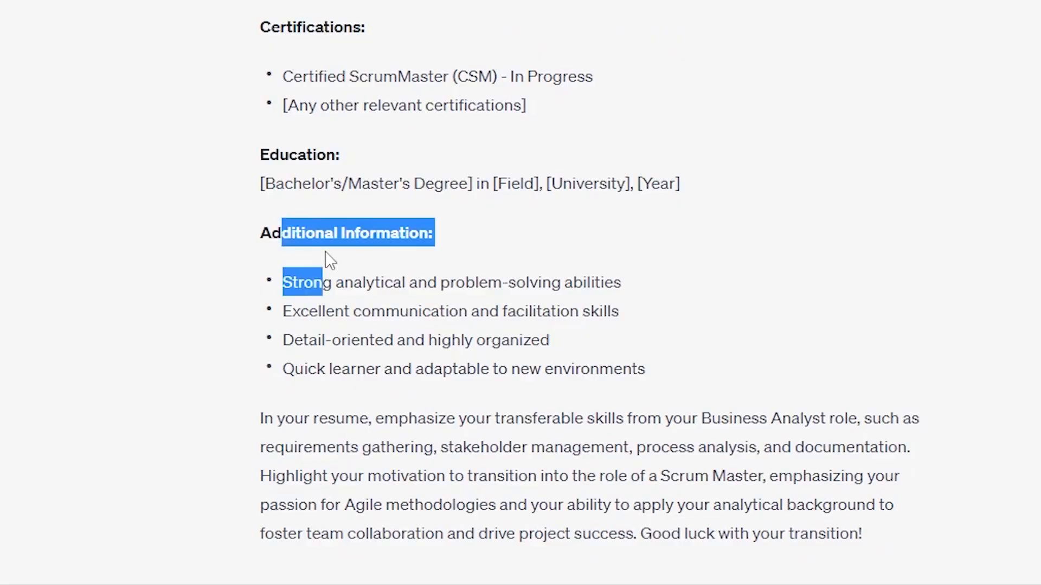
pyautogui.click(361, 336)
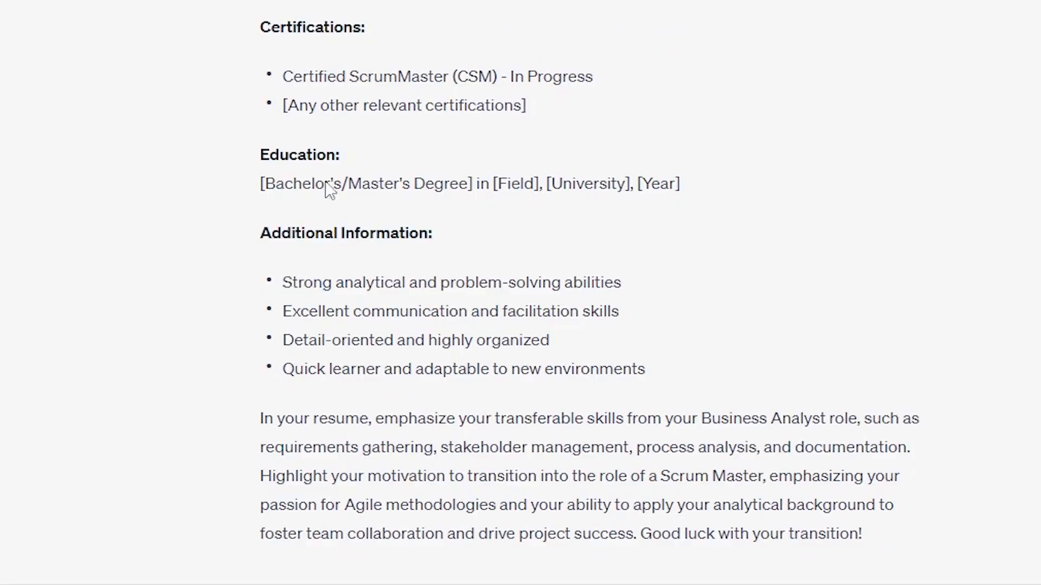
pyautogui.moveTo(283, 281); pyautogui.dragTo(646, 369)
pyautogui.click(646, 369)
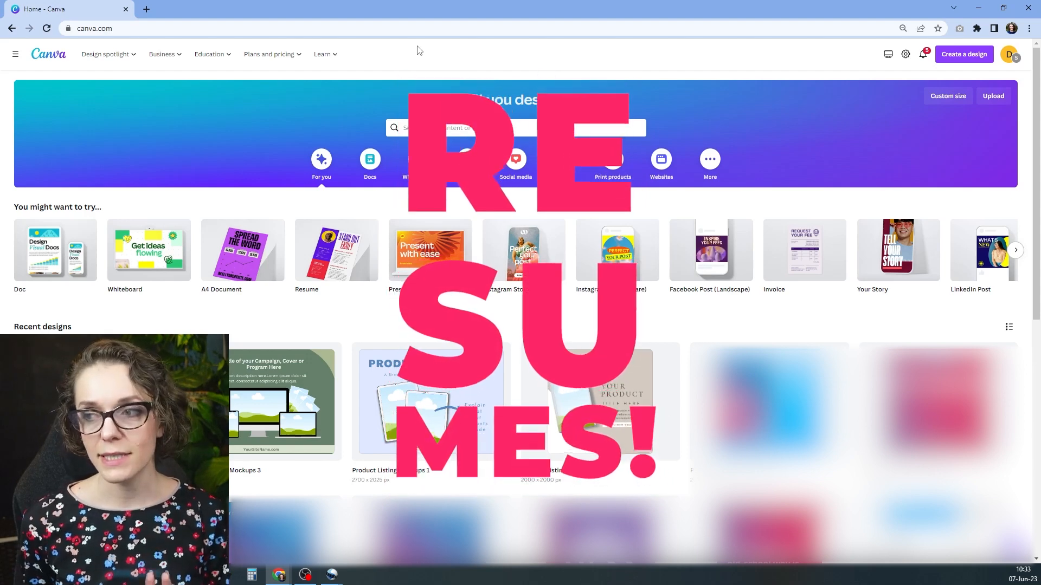
# - Switch to Canva and search its templates for "resume"
pyautogui.click(411, 129)
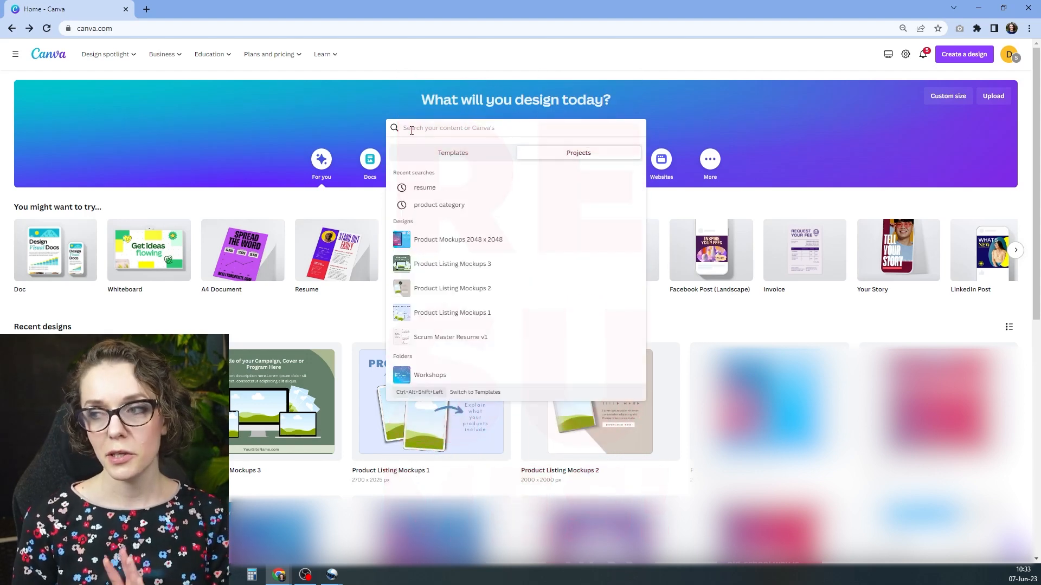
pyautogui.click(442, 153)
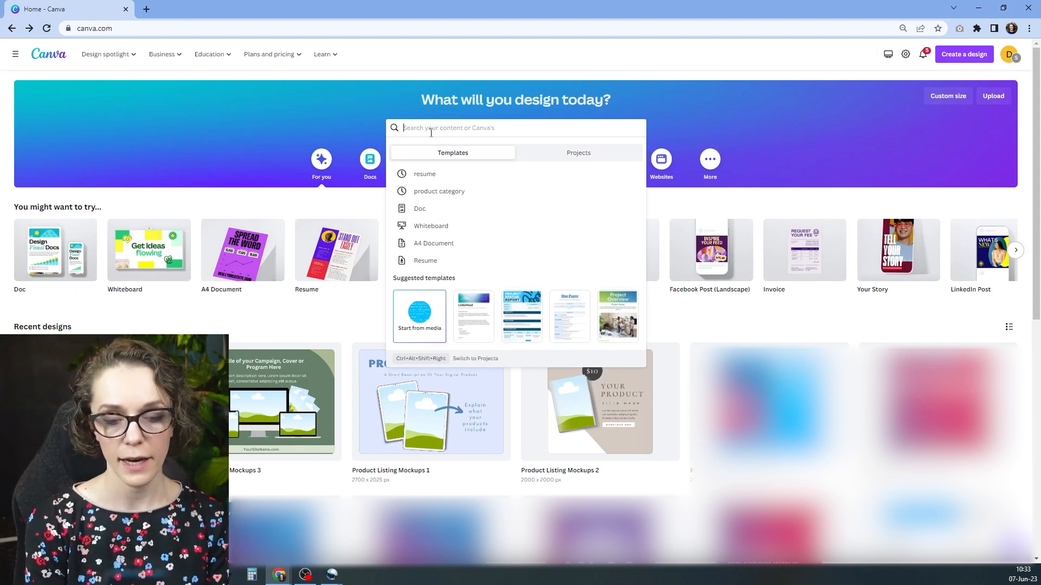
pyautogui.write('resume')
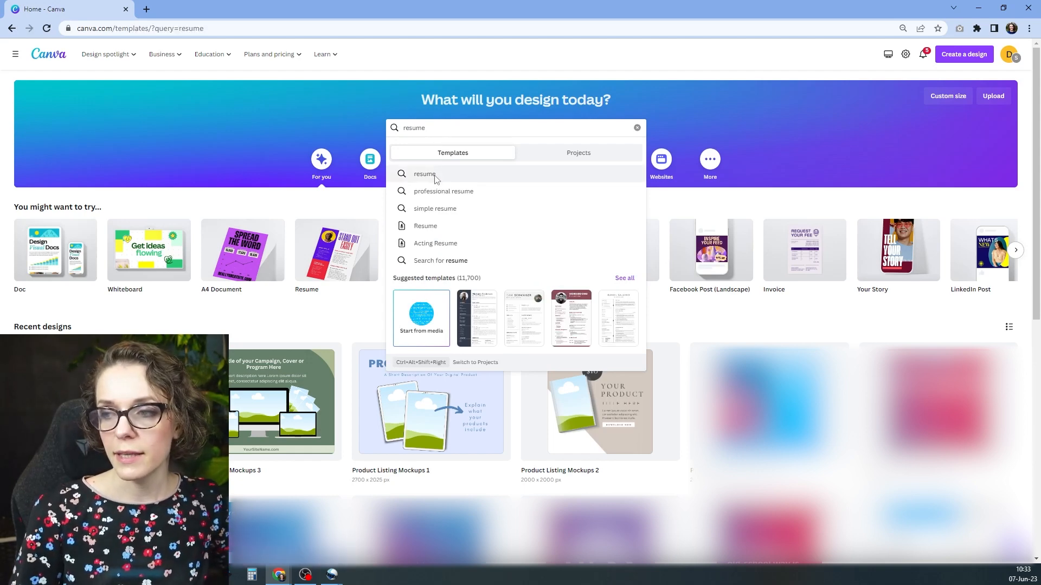
pyautogui.click(432, 175)
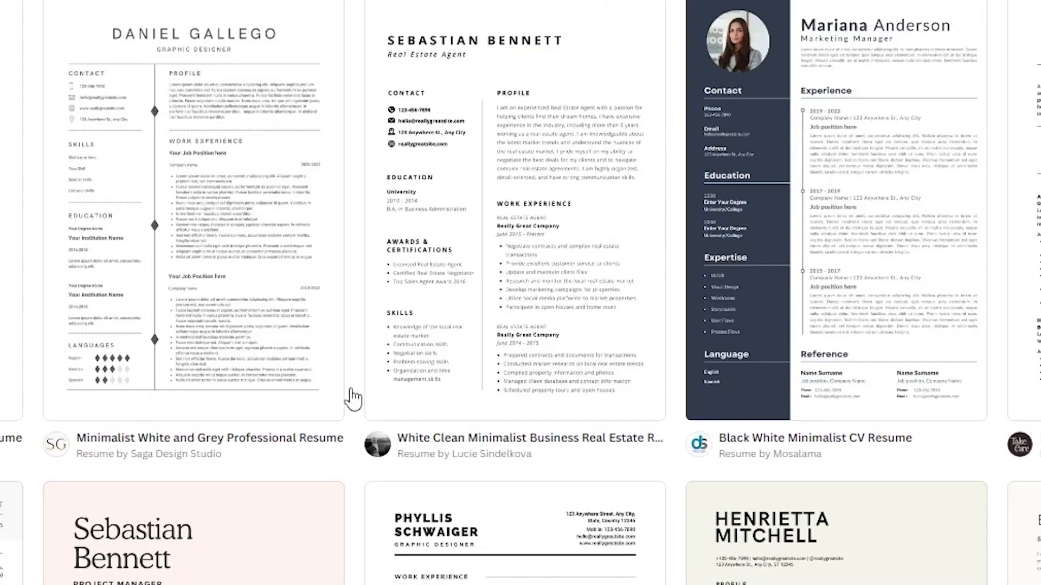
# - Browse the resume template gallery to get an overview of the available designs
pyautogui.scroll(-2, 716, 426)
pyautogui.scroll(-10, 735, 329)
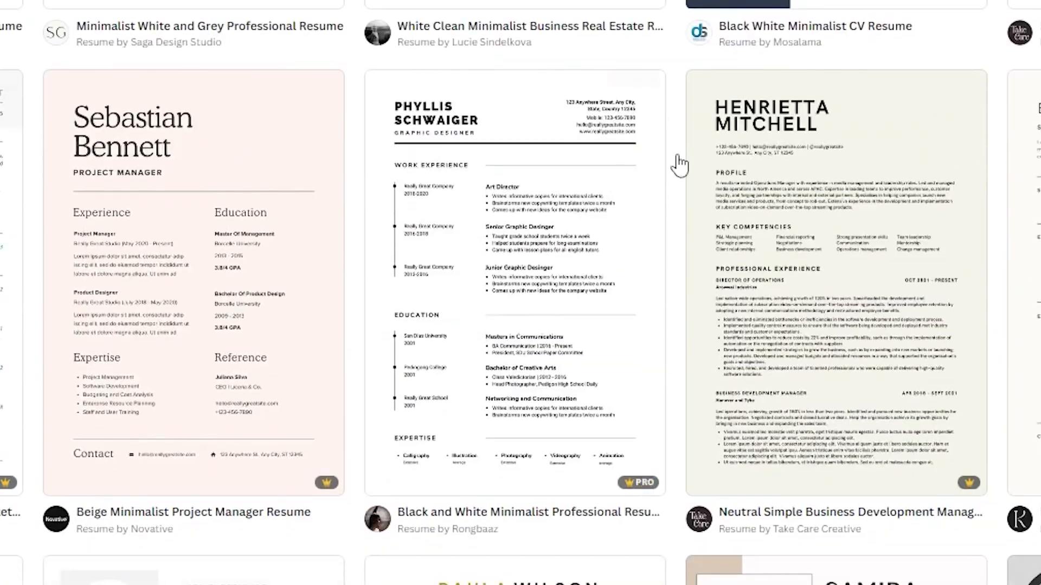
pyautogui.scroll(-15, 212, 297)
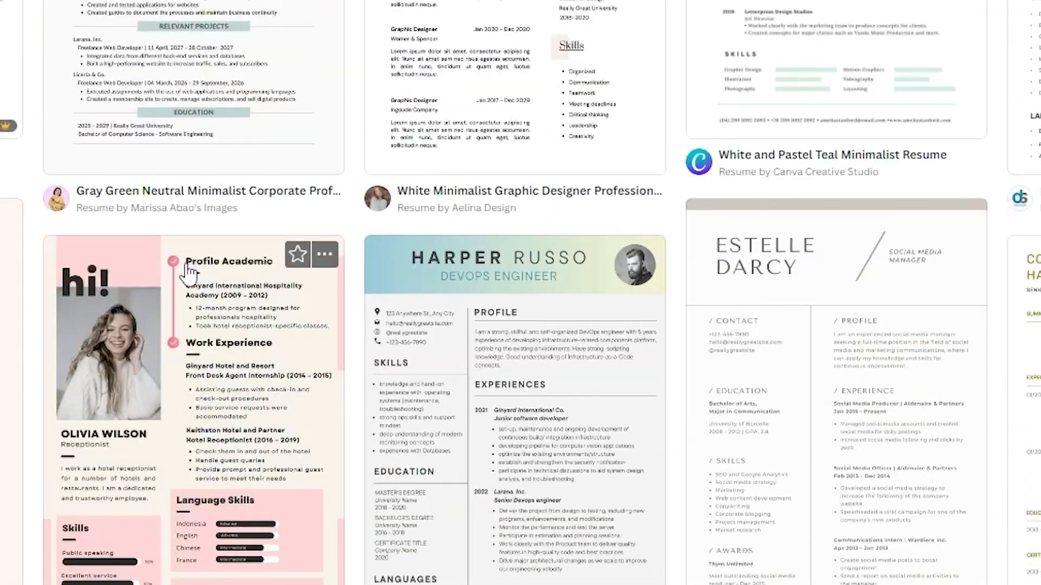
pyautogui.scroll(-20, 189, 271)
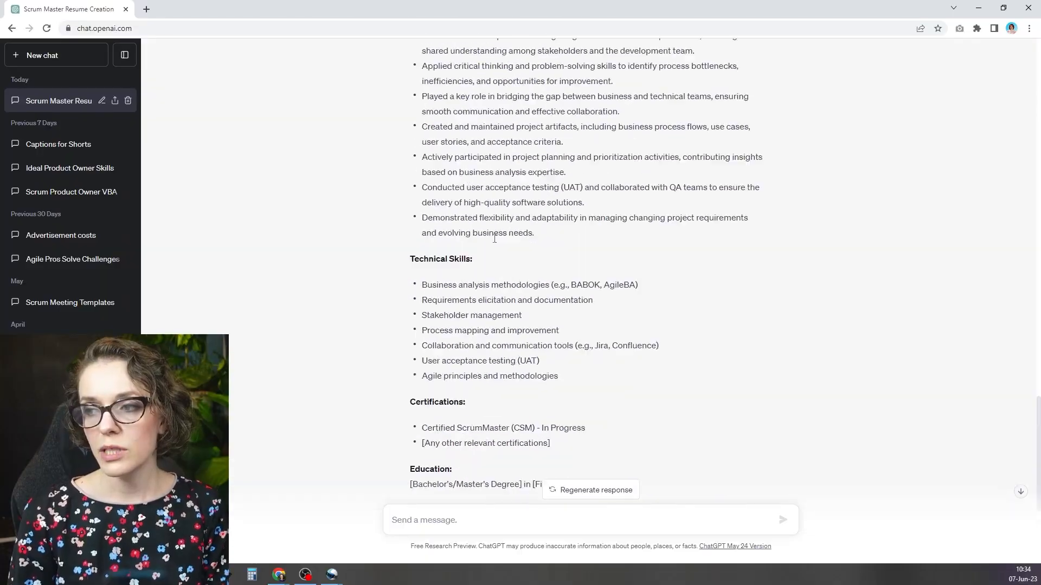
pyautogui.scroll(10, 437, 134)
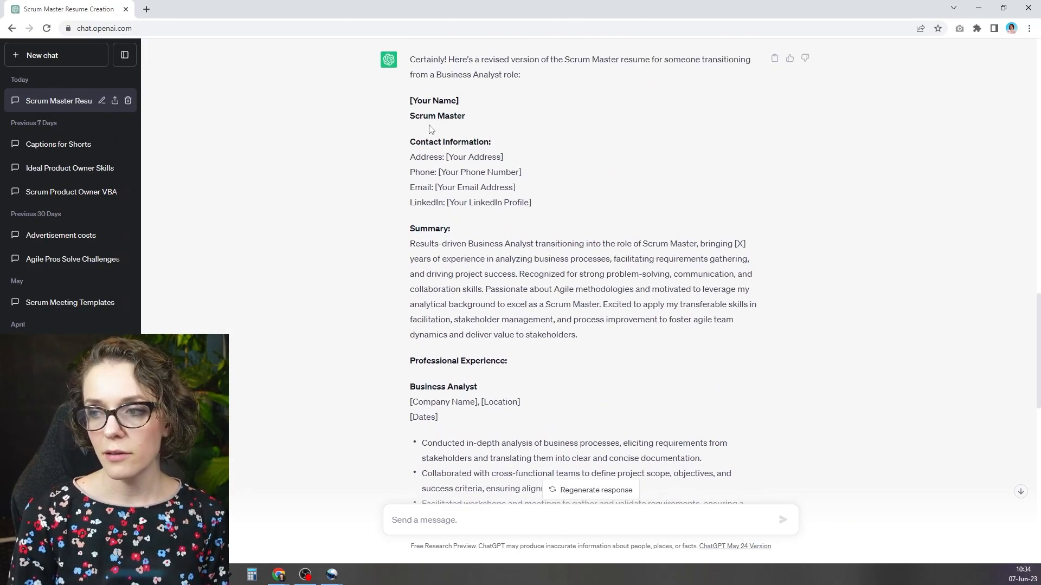
# - Switch back to ChatGPT and examine the text of the generated Business Analyst-to-Scrum Master resume that a template would hold
pyautogui.moveTo(415, 60); pyautogui.dragTo(545, 290)
pyautogui.click(429, 162)
pyautogui.moveTo(421, 142); pyautogui.dragTo(516, 305)
pyautogui.click(511, 342)
# - Return to Canva and look further through the resume templates, comparing their layouts, colours and Pro labels
pyautogui.scroll(-8, 513, 345)
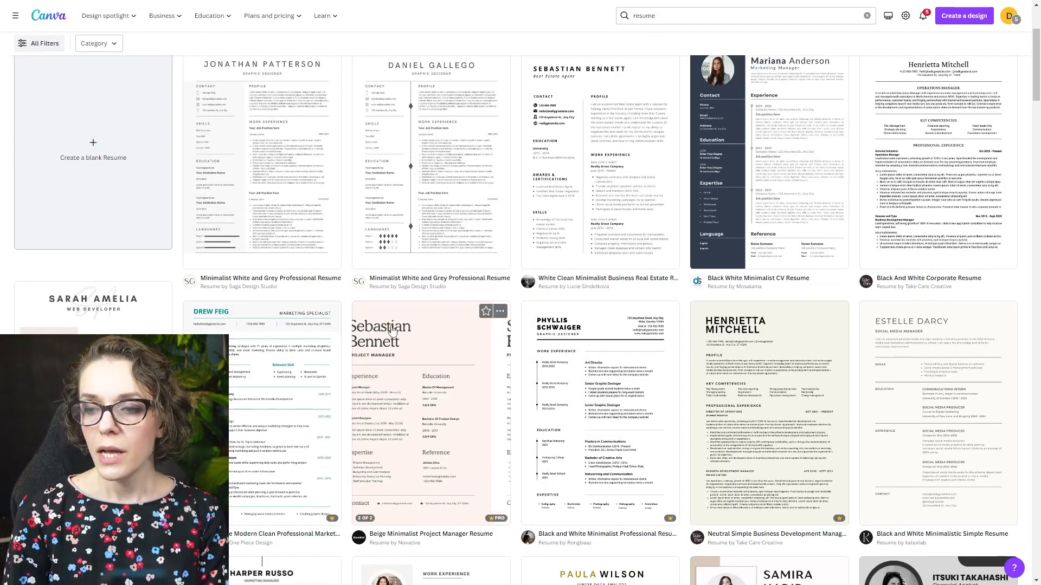
pyautogui.scroll(3, 341, 267)
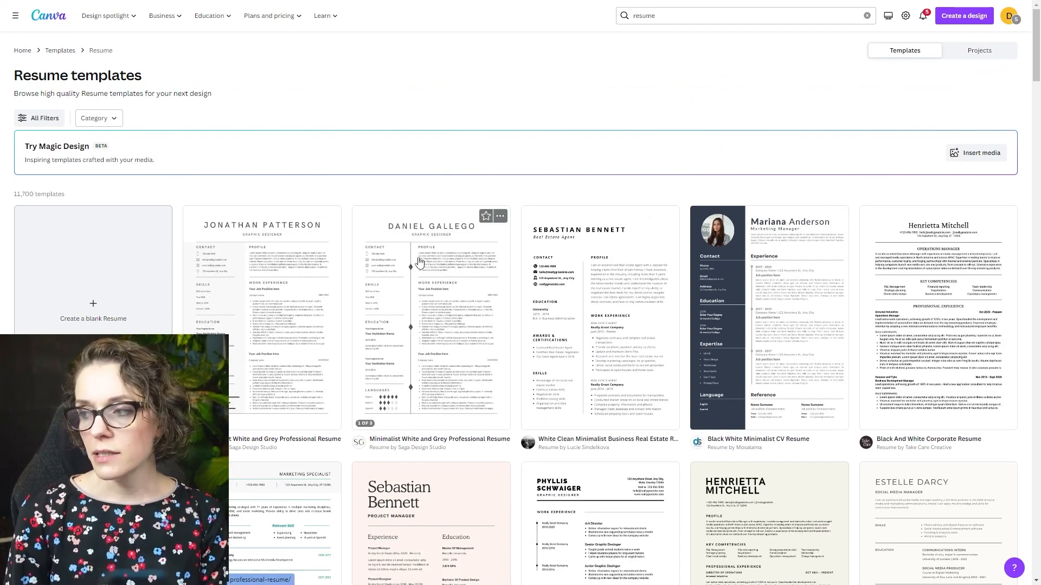
pyautogui.scroll(-2, 602, 374)
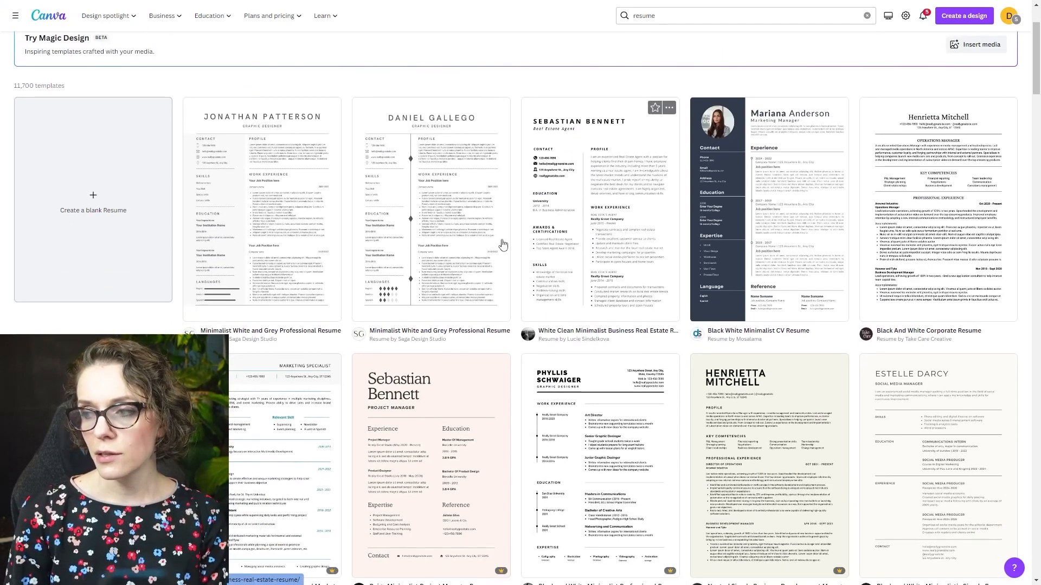
pyautogui.scroll(-4, 520, 265)
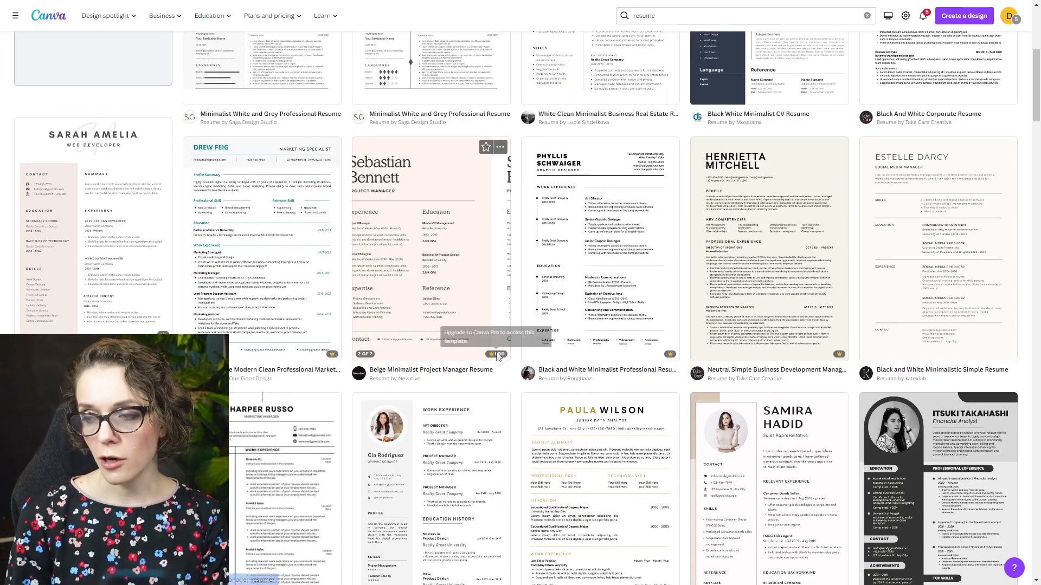
pyautogui.scroll(-3, 478, 306)
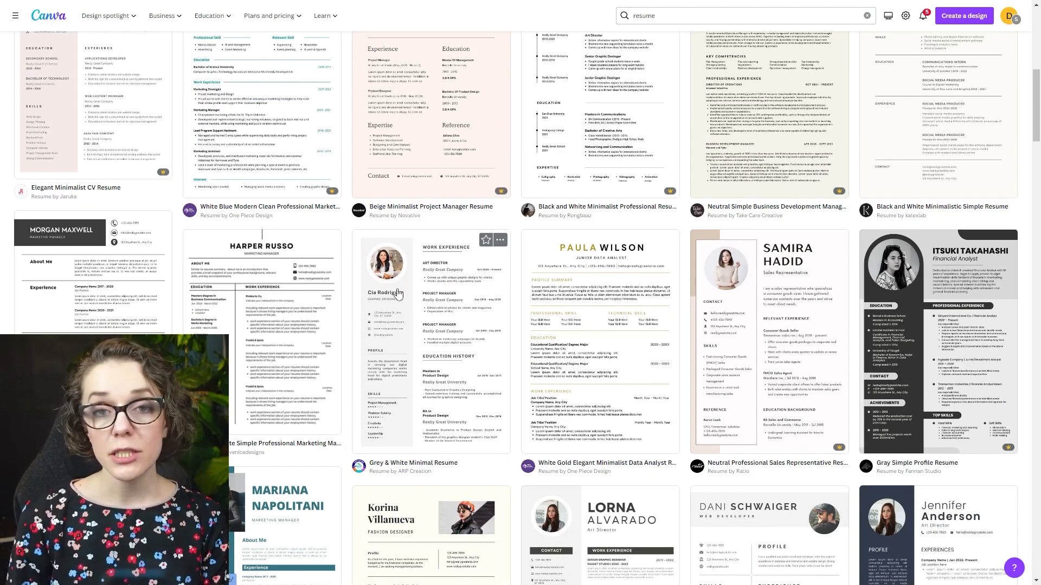
pyautogui.scroll(-3, 402, 288)
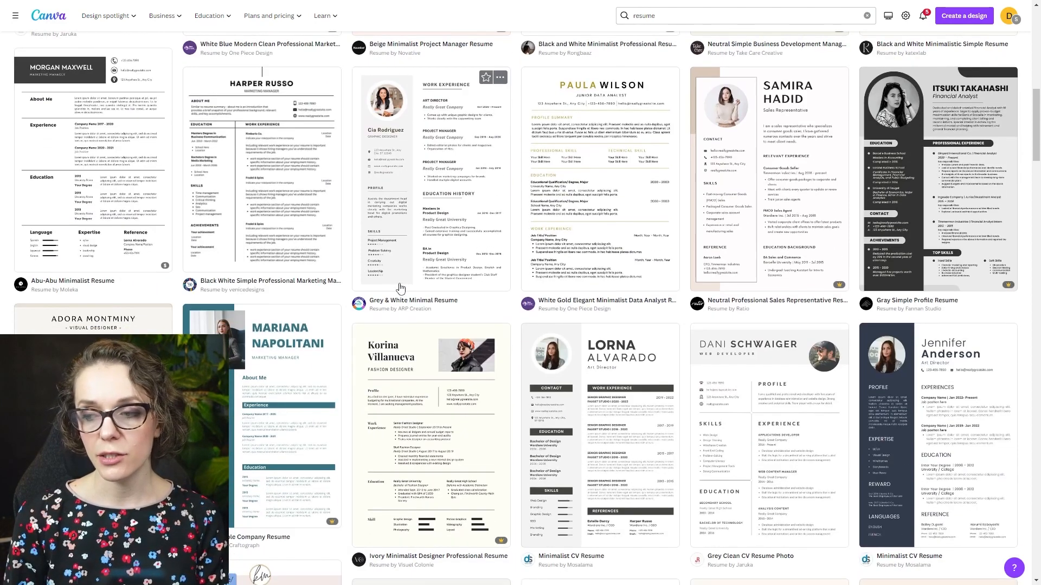
pyautogui.scroll(-9, 412, 279)
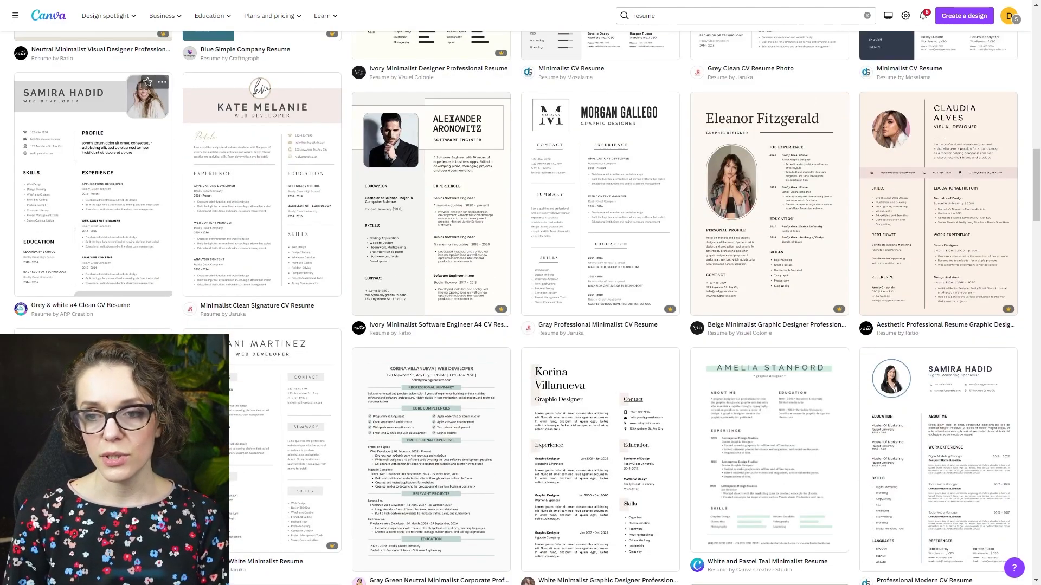
pyautogui.scroll(-3, 276, 297)
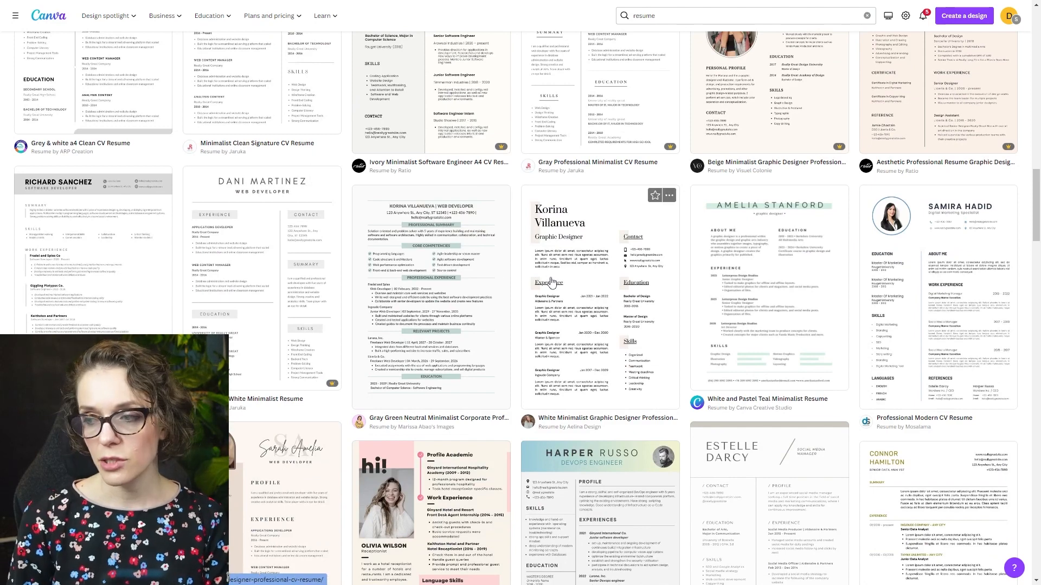
pyautogui.scroll(-10, 637, 319)
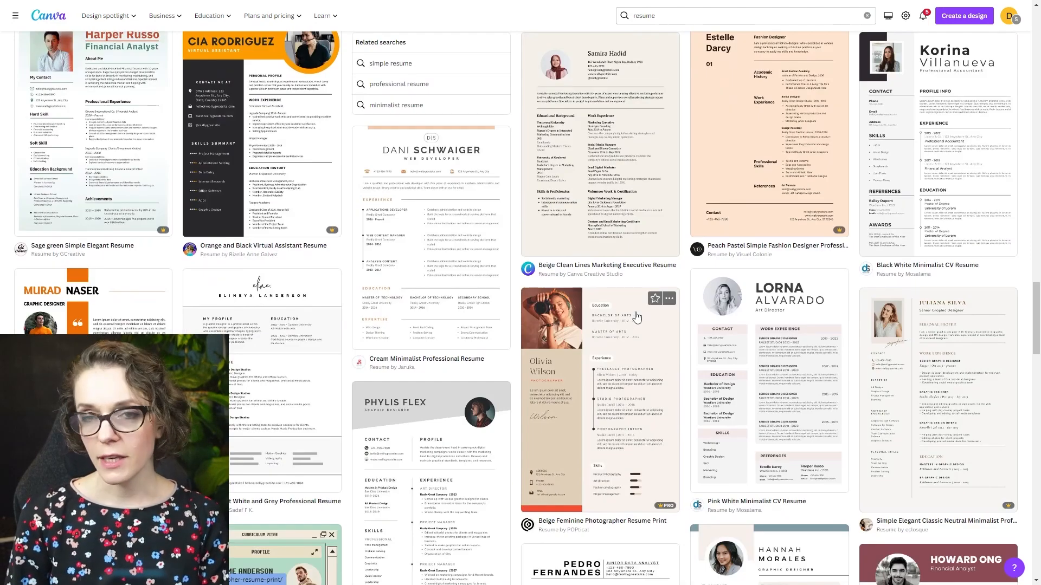
pyautogui.scroll(-3, 638, 319)
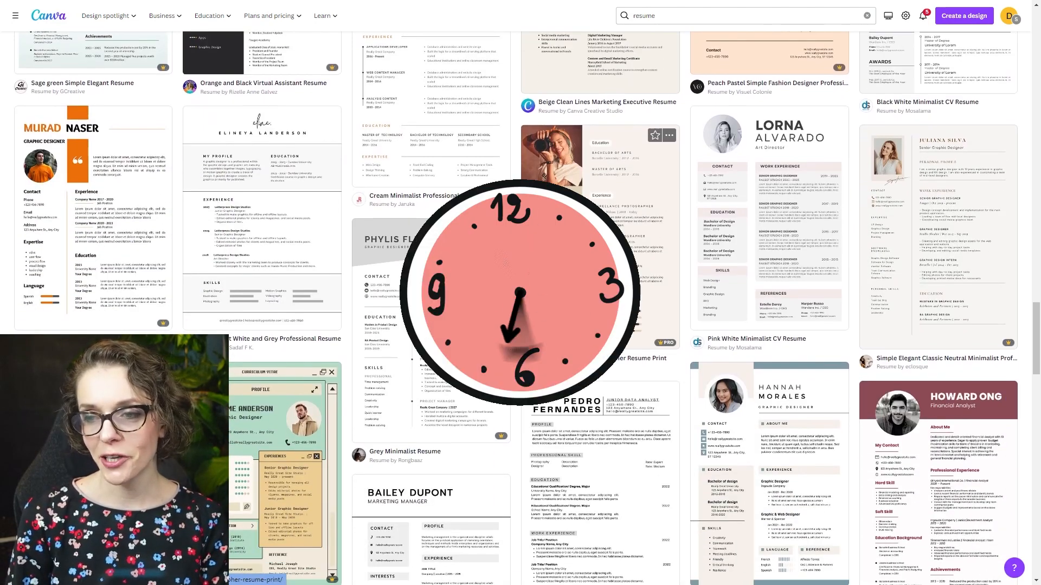
# - Look further through the resume templates and open the White Minimalist Professional Resume template for customizing
pyautogui.scroll(-5, 479, 447)
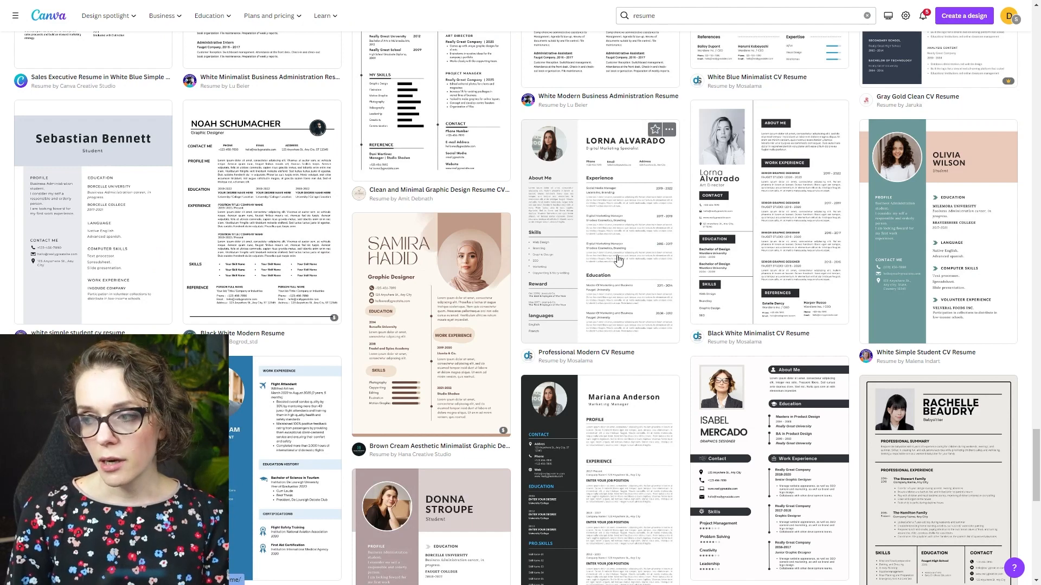
pyautogui.scroll(-2, 588, 266)
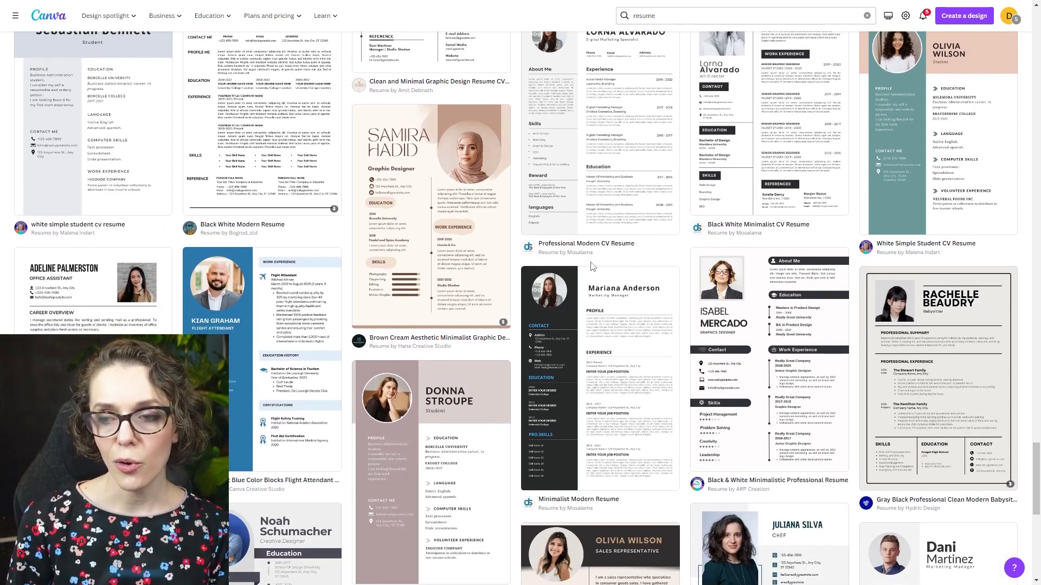
pyautogui.scroll(-10, 592, 266)
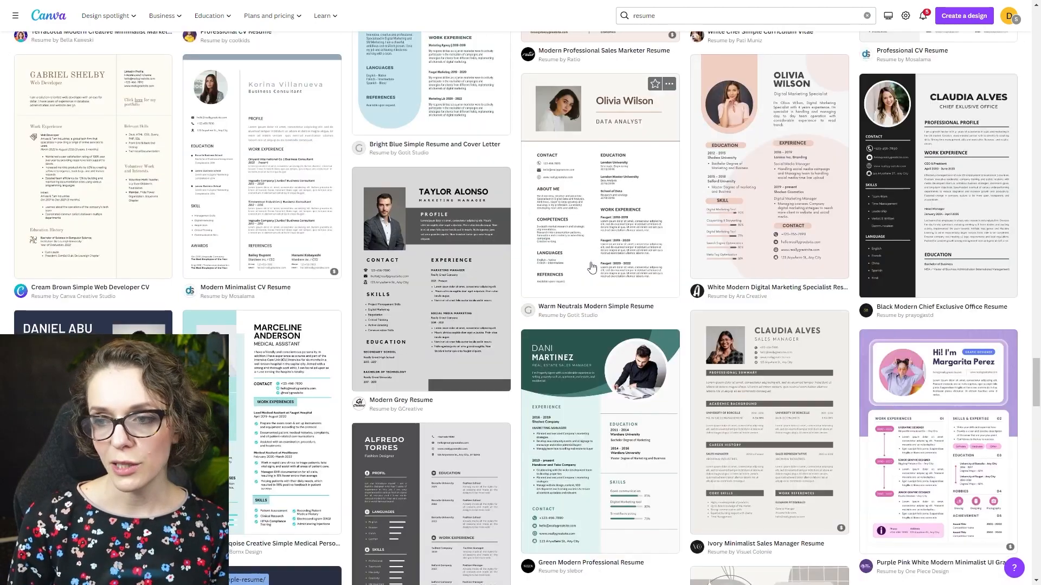
pyautogui.scroll(-3, 592, 266)
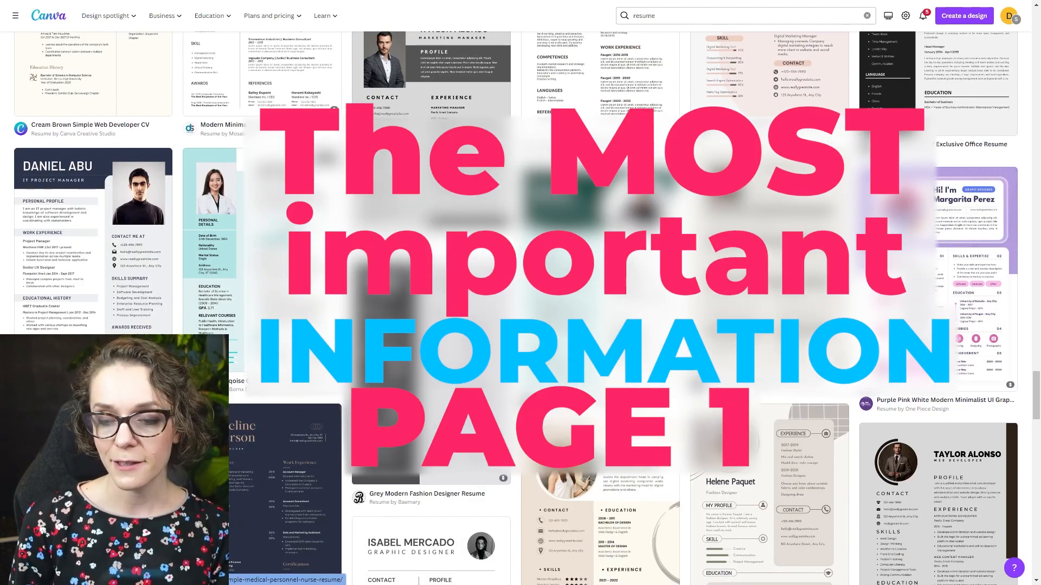
pyautogui.scroll(-7, 516, 308)
pyautogui.scroll(-2, 465, 366)
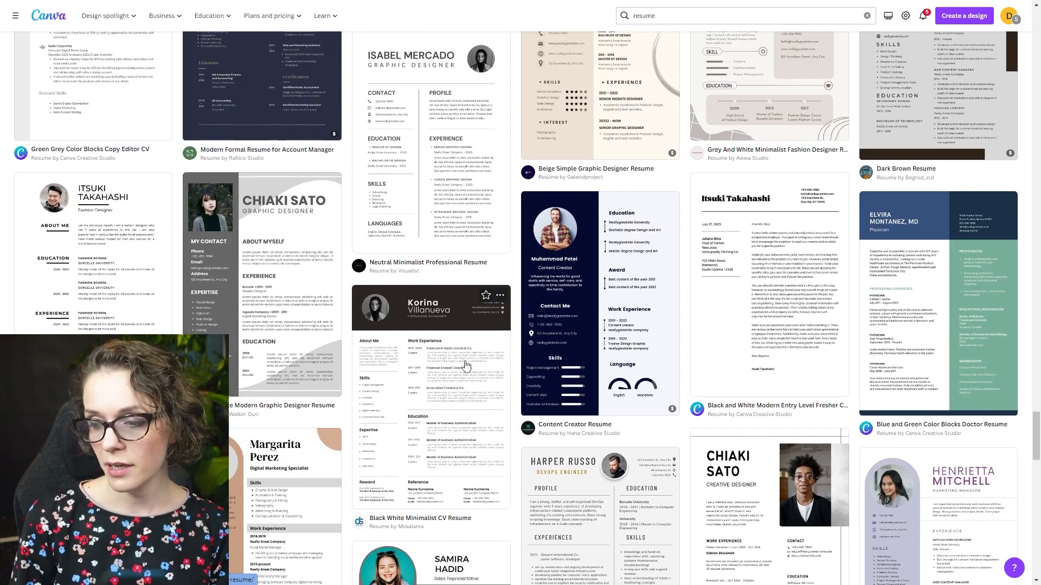
pyautogui.scroll(-10, 671, 353)
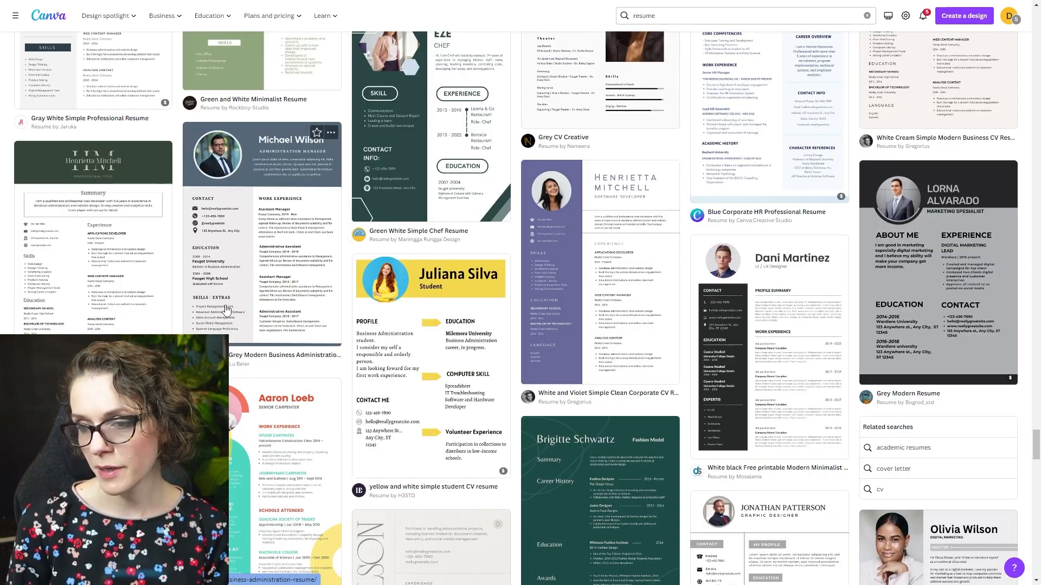
pyautogui.scroll(-10, 592, 282)
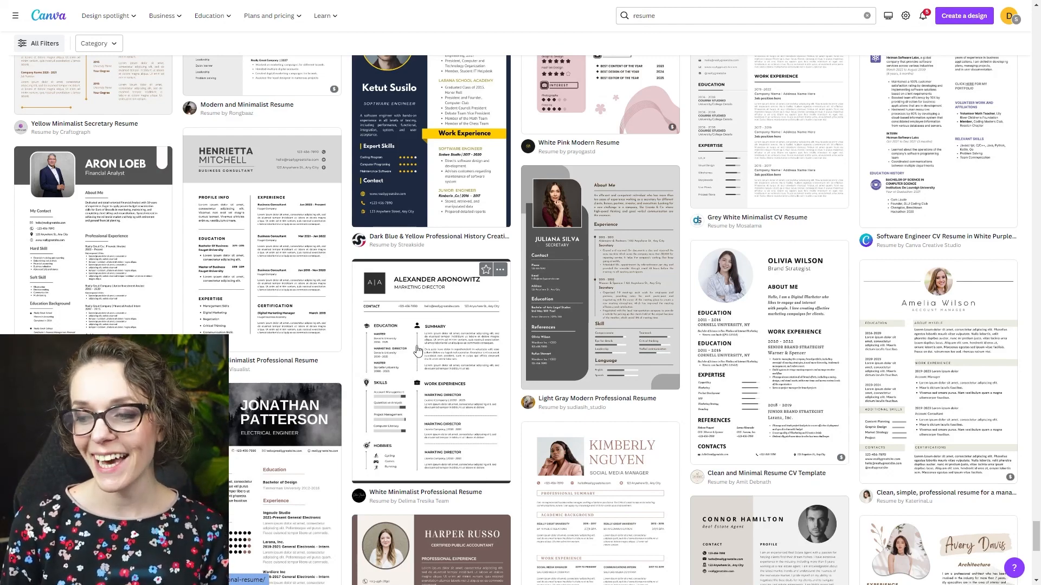
pyautogui.click(409, 298)
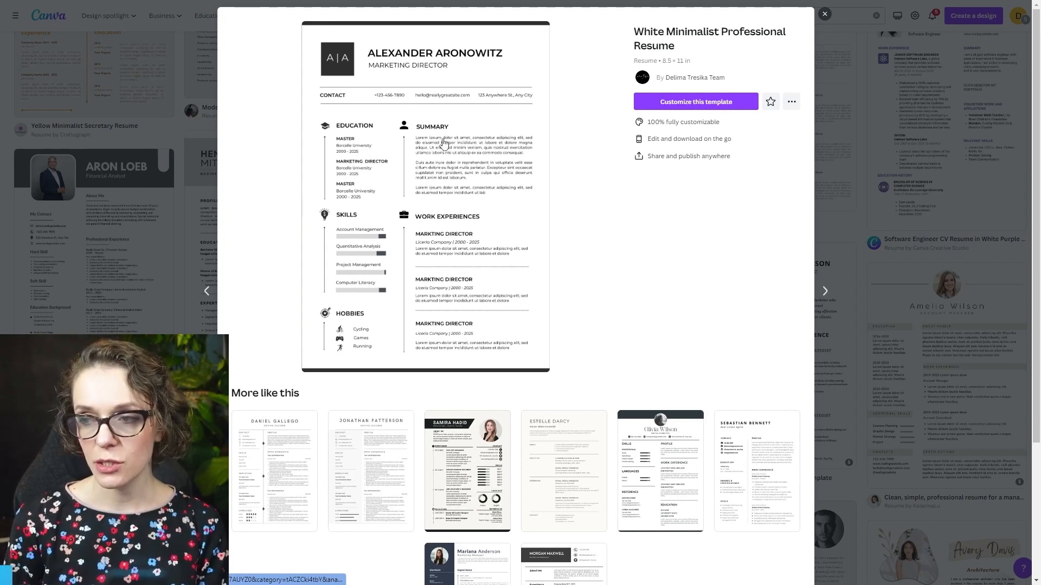
pyautogui.click(650, 106)
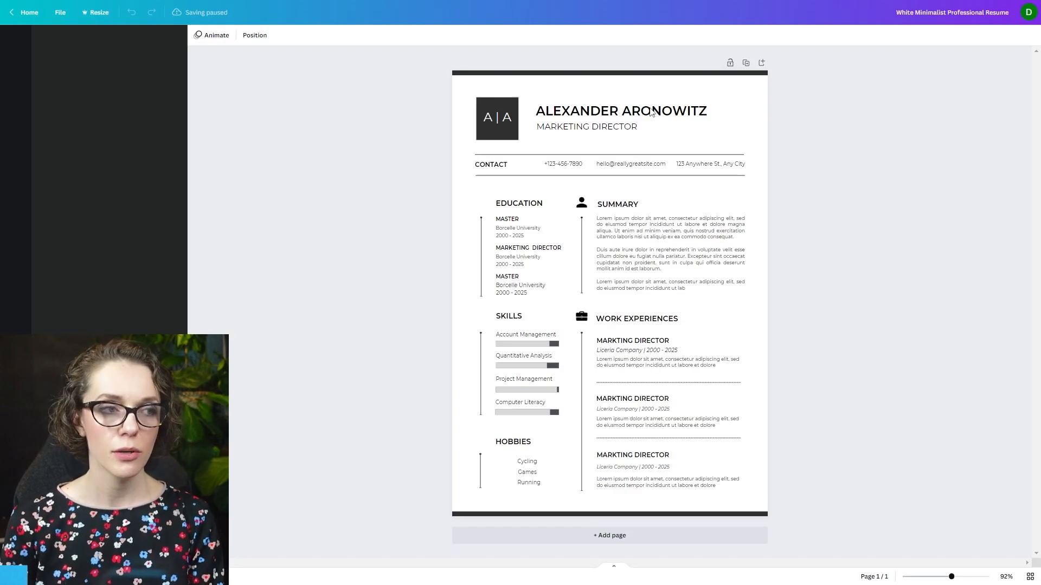
# - Examine the template up close, from the initials, name and contact line to the Education, Summary, Skills and Work Experiences sections
pyautogui.moveTo(918, 578); pyautogui.dragTo(926, 577)
pyautogui.scroll(-2, 650, 401)
pyautogui.scroll(4, 644, 401)
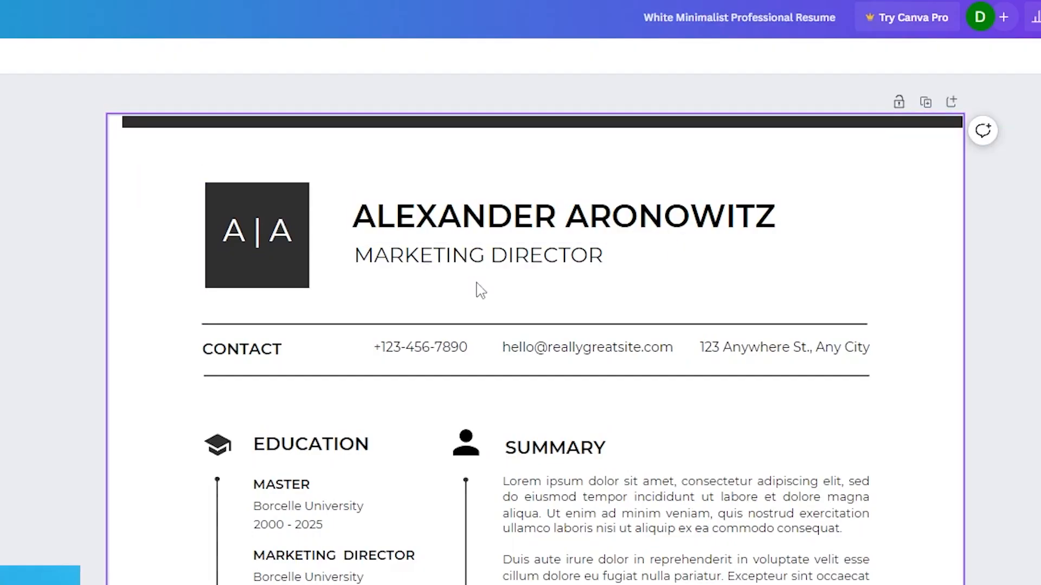
pyautogui.scroll(-5, 477, 293)
pyautogui.scroll(5, 195, 497)
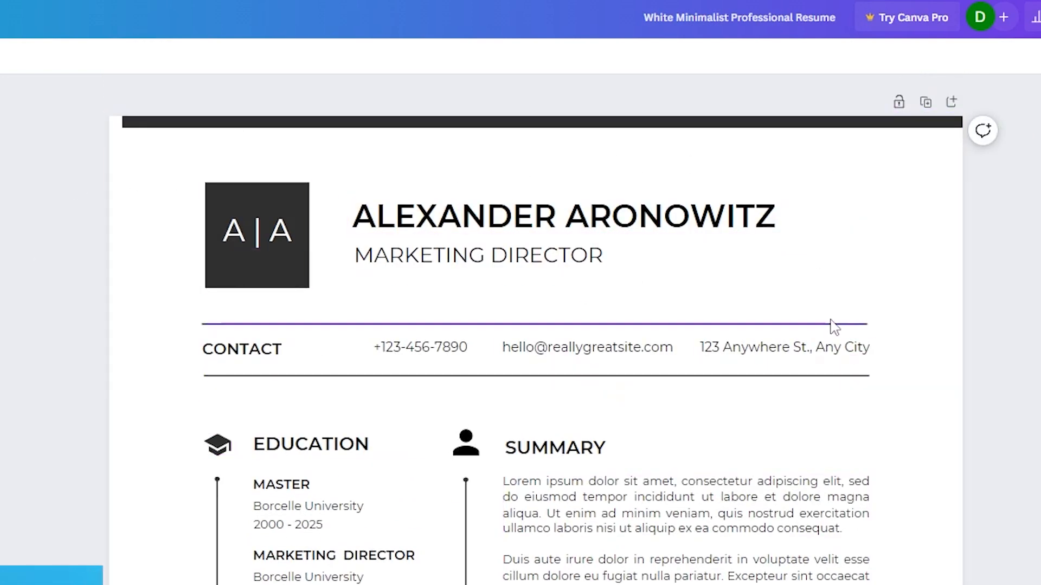
pyautogui.scroll(-4, 114, 325)
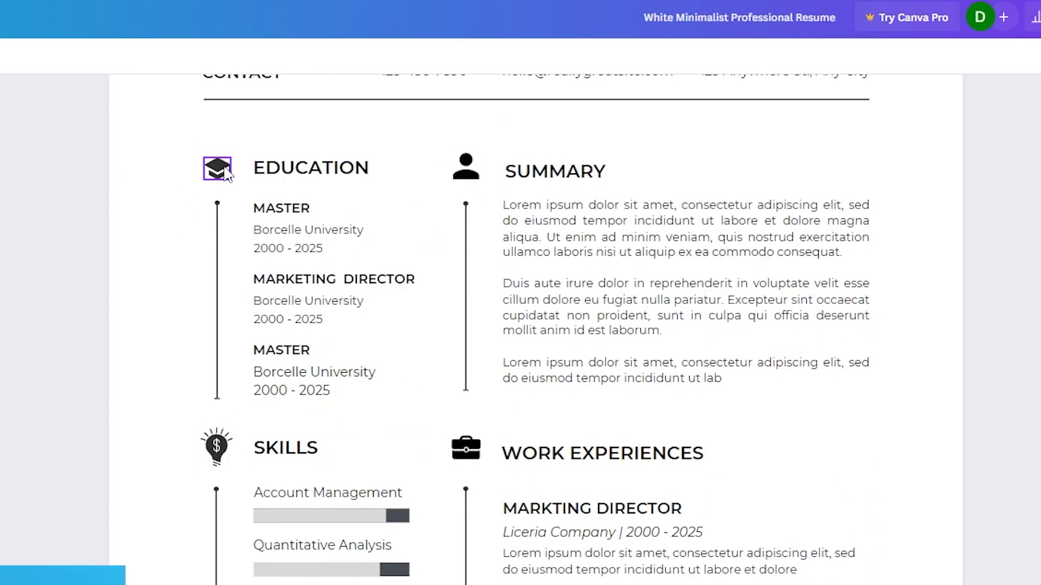
pyautogui.scroll(-1, 477, 547)
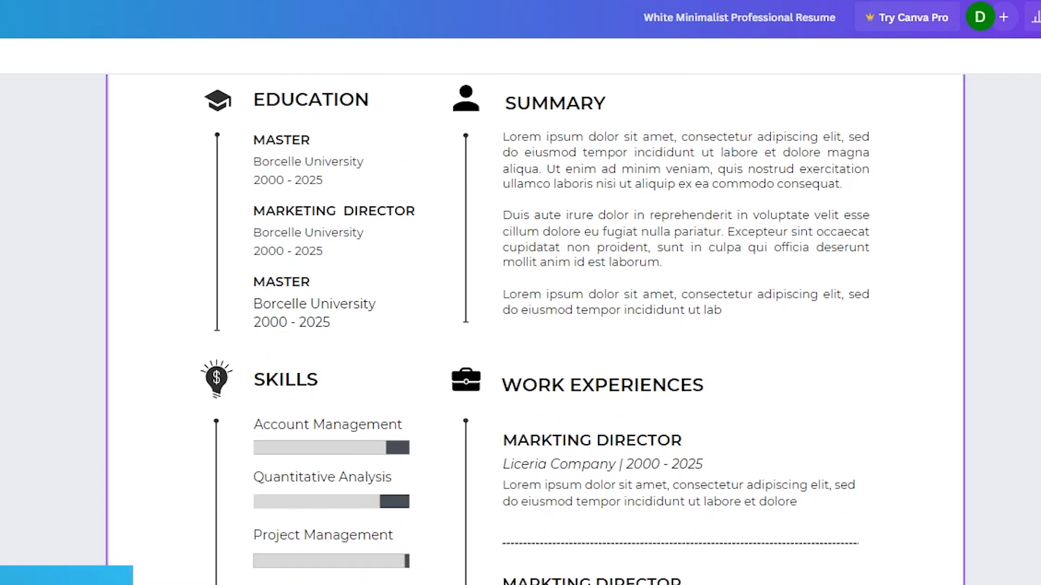
pyautogui.scroll(5, 345, 413)
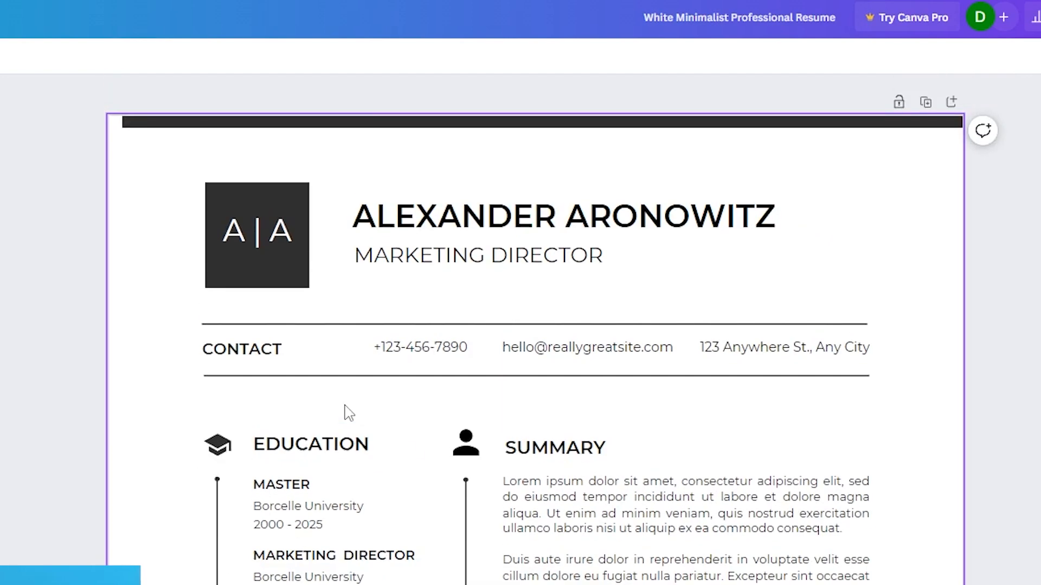
pyautogui.scroll(-5, 298, 414)
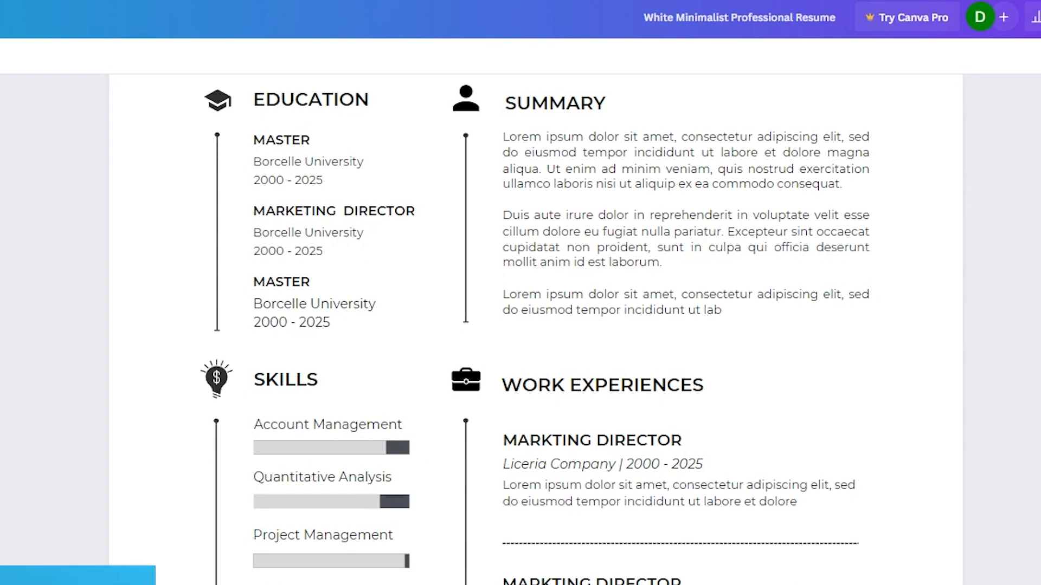
pyautogui.scroll(5, 535, 326)
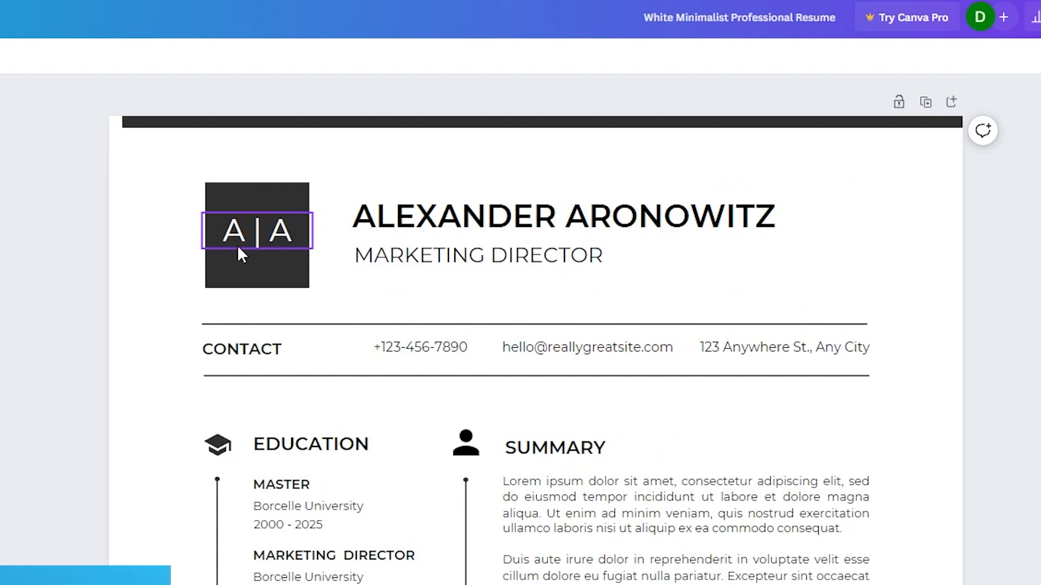
# - Replace the job title under the name in the resume header with "CERTIFIED SCRUM MASTER"
pyautogui.click(623, 214)
pyautogui.click(662, 219)
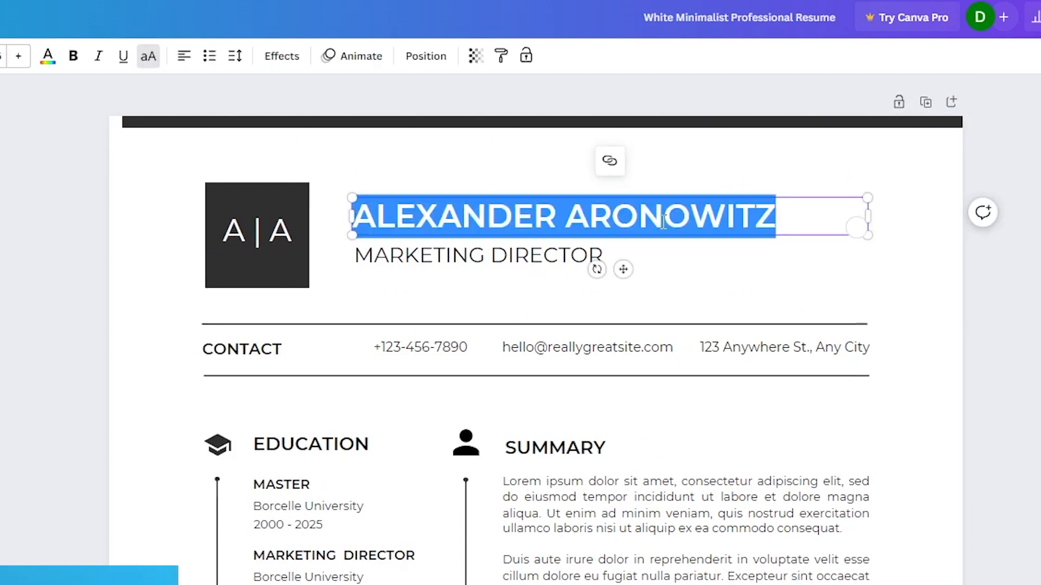
pyautogui.doubleClick(224, 231)
pyautogui.click(227, 231)
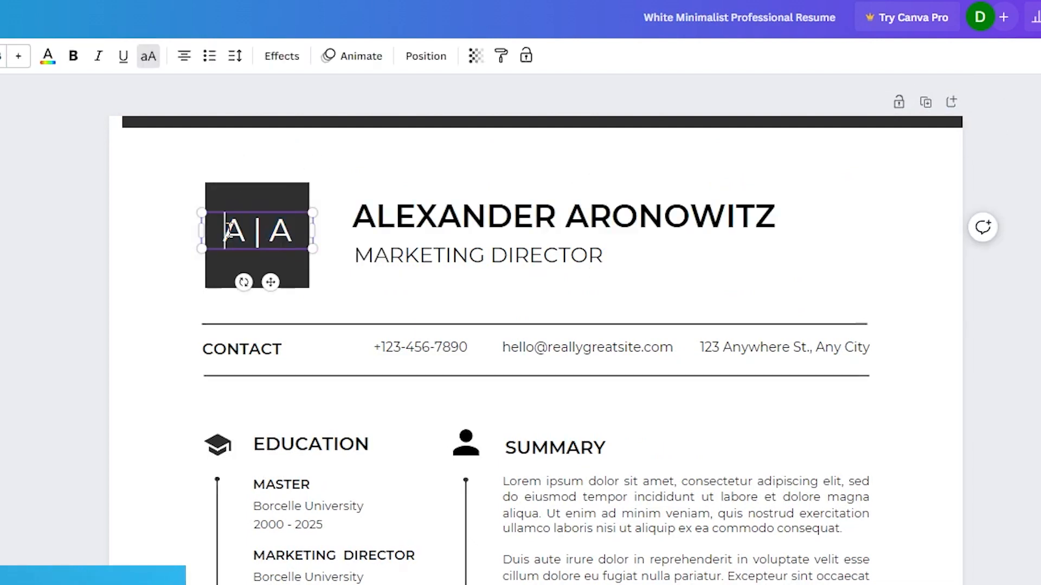
pyautogui.doubleClick(447, 259)
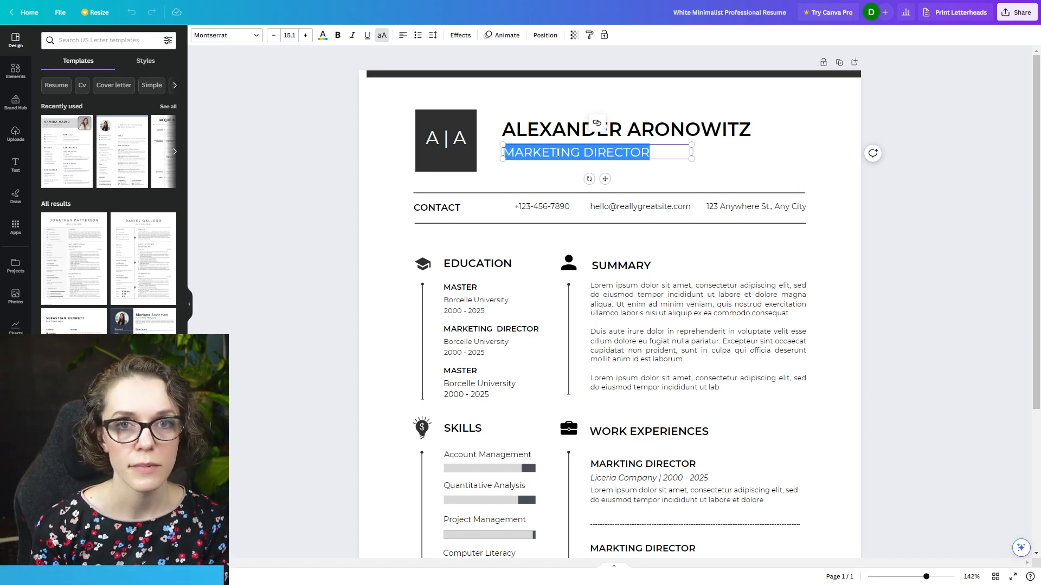
pyautogui.write('CERTIFIED SCRU')
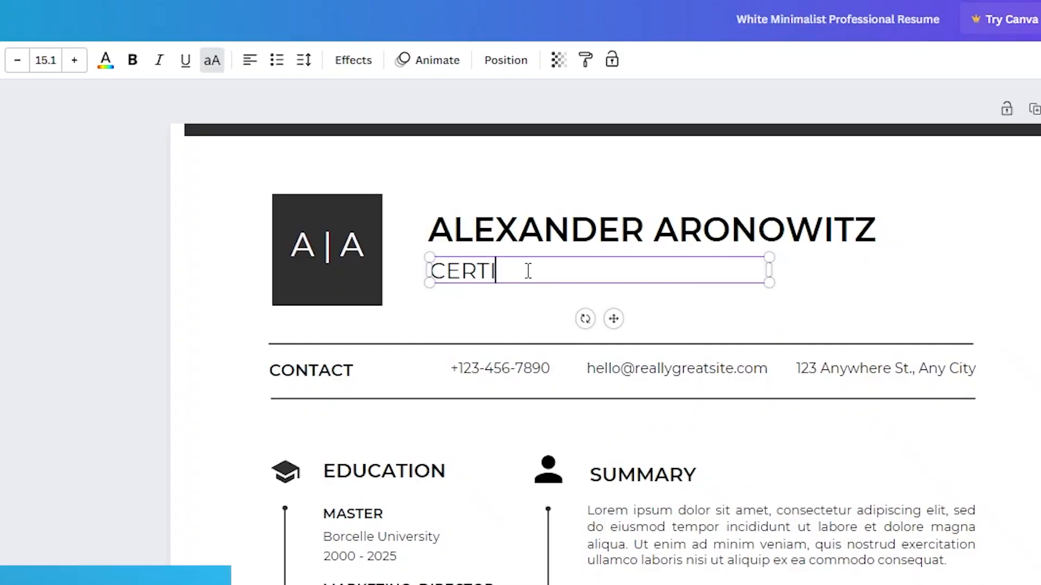
pyautogui.write('M MASTER')
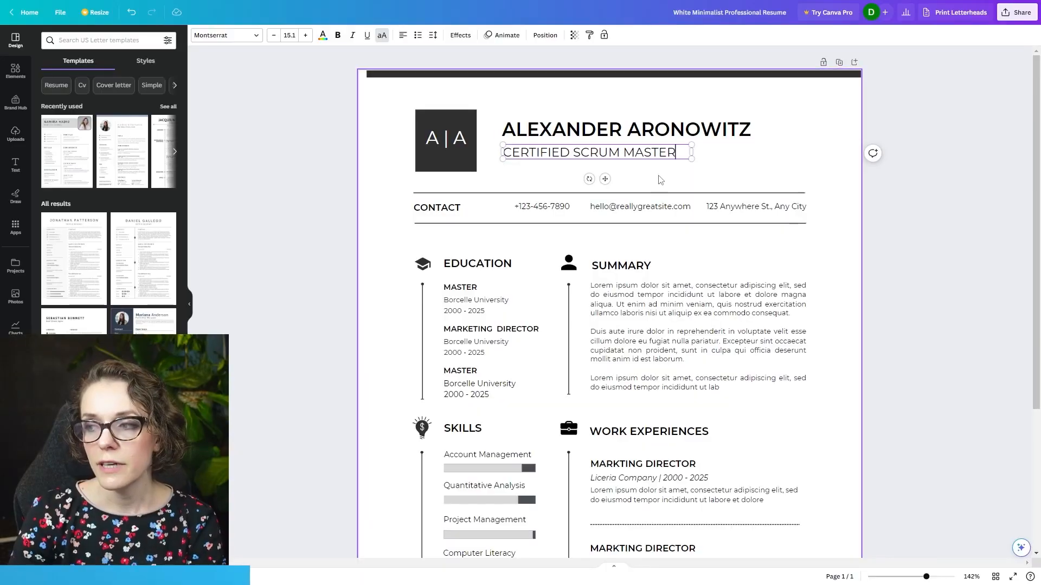
pyautogui.click(978, 266)
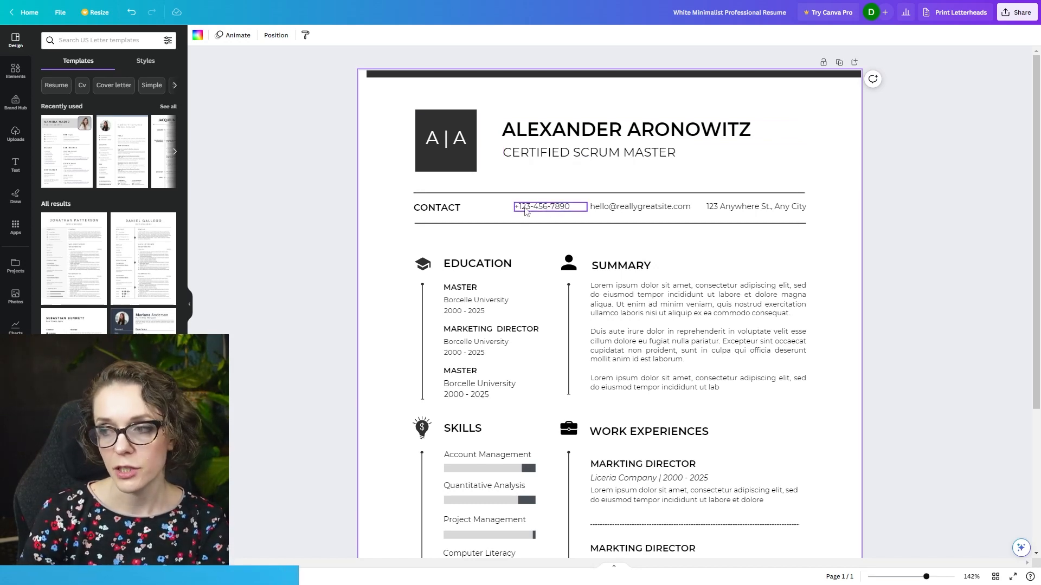
# - Copy the summary paragraph of the Business Analyst-to-Scrum Master resume in ChatGPT and paste it over the Summary placeholder text in Canva
pyautogui.scroll(-3, 701, 209)
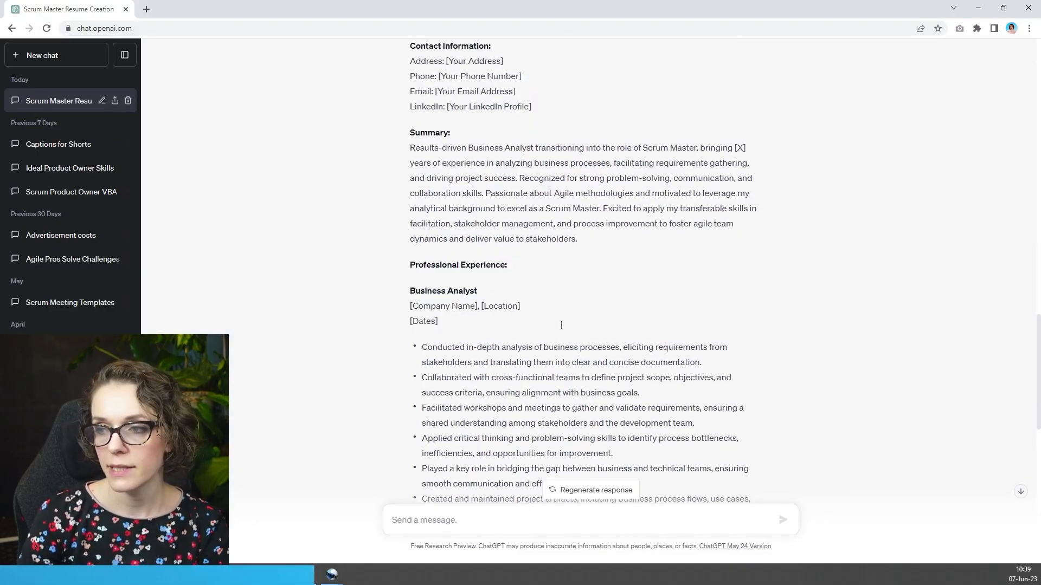
pyautogui.scroll(3, 560, 325)
pyautogui.moveTo(415, 59); pyautogui.dragTo(458, 102)
pyautogui.moveTo(411, 244); pyautogui.dragTo(581, 339)
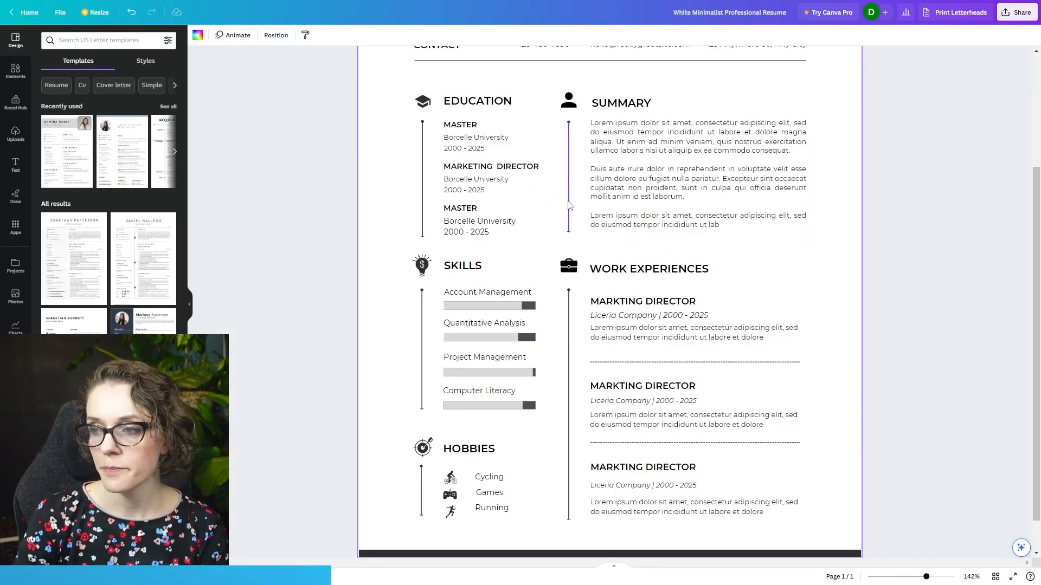
pyautogui.write('Results-driven Business Analyst transitioning into the role of Scrum Master, bringing [X] years of experience in analyzing business processes, facilitating requirements gathering, and driving project success. Recognized for strong problem-solving, communication, and collaboration skills. Passionate about Agile methodologies and motivated to leverage my analytical background to excel as a Scrum Master. Excited to apply my transferable skills in facilitation, stakeholder management, and process improvement to foster agile team dynamics and deliver value to stakeholders.')
pyautogui.press('Escape')
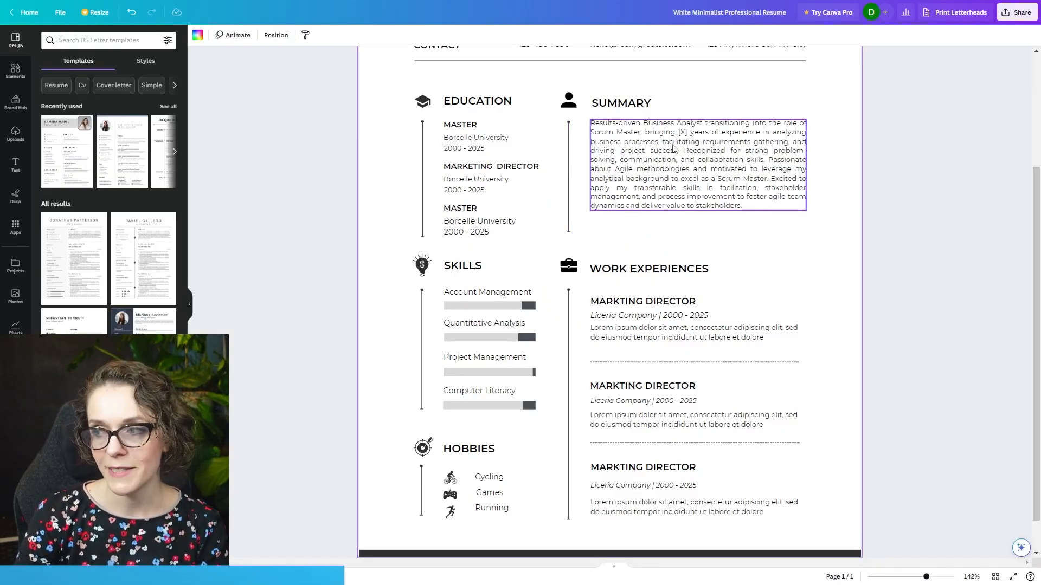
# - Replace the [X] placeholder for the years of experience in the Summary text with 4
pyautogui.click(675, 150)
pyautogui.click(678, 131)
pyautogui.press('Delete')
pyautogui.press('Delete')
pyautogui.press('Delete')
pyautogui.write('4')
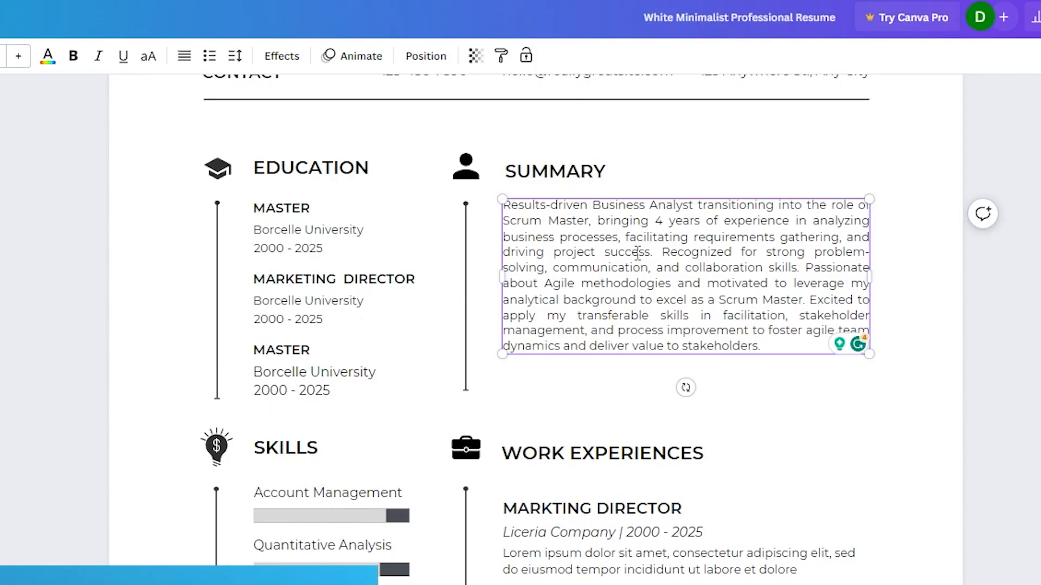
# - Split the Summary text into three paragraphs separated by blank lines, with breaks before "Recognized for strong" and "Excited to apply"
pyautogui.press('Return')
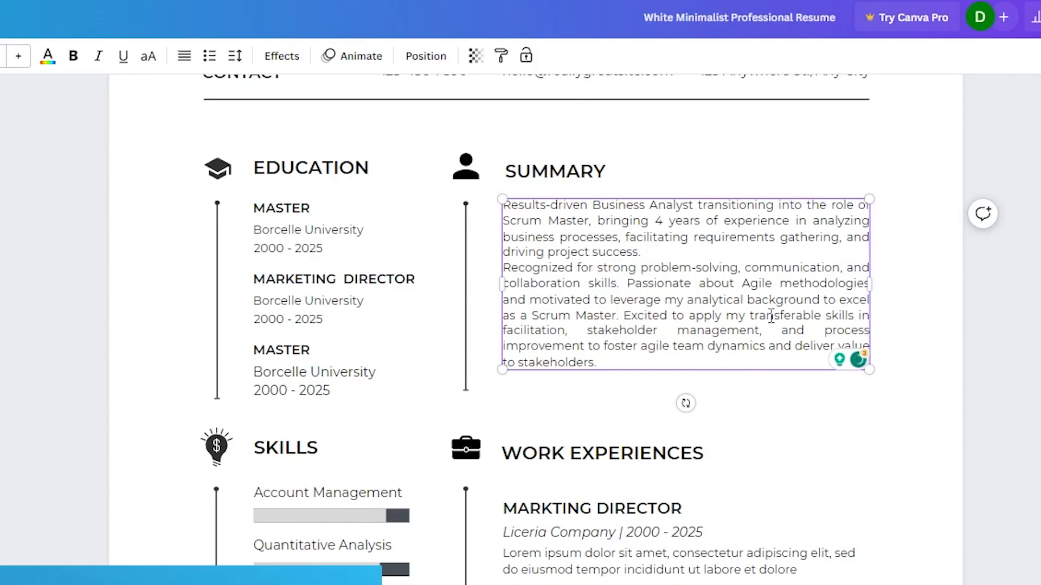
pyautogui.click(623, 315)
pyautogui.press('Return')
pyautogui.press('Return')
pyautogui.click(504, 268)
pyautogui.press('Return')
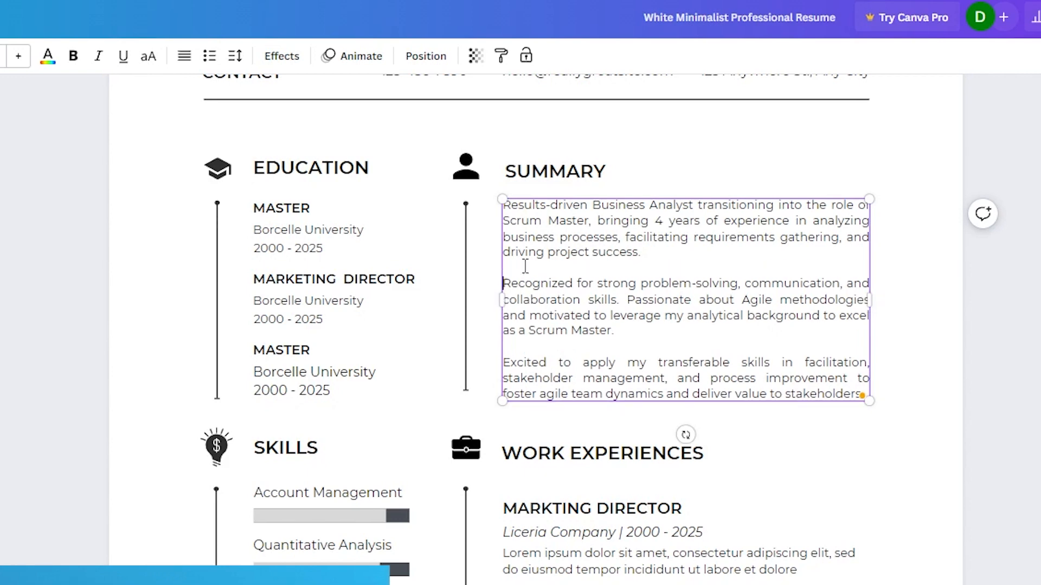
pyautogui.click(975, 417)
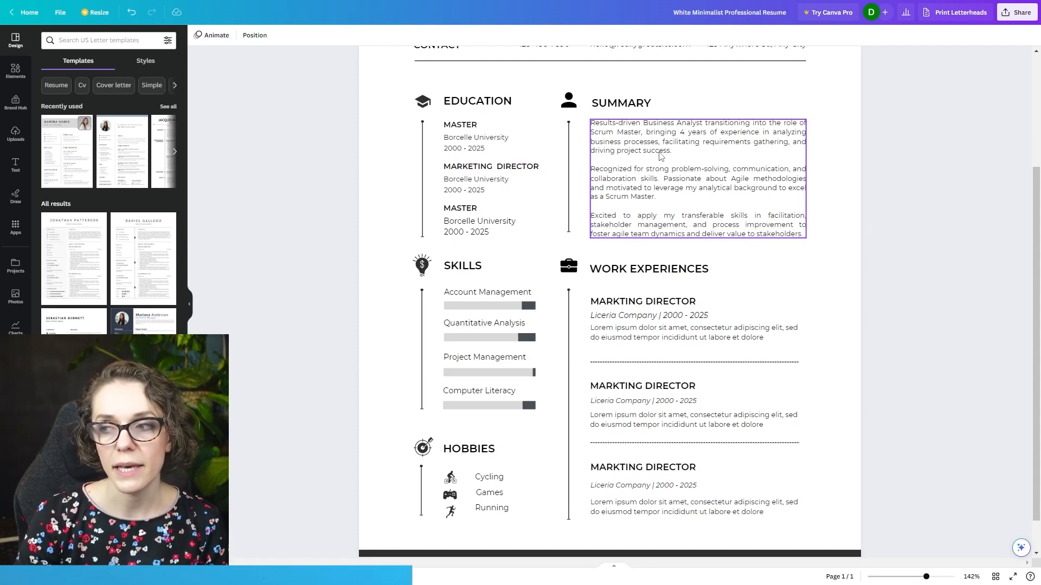
# - Make the phrase "transitioning into the role of Scrum Master" bold in the first Summary paragraph, keeping the Montserrat font
pyautogui.click(660, 151)
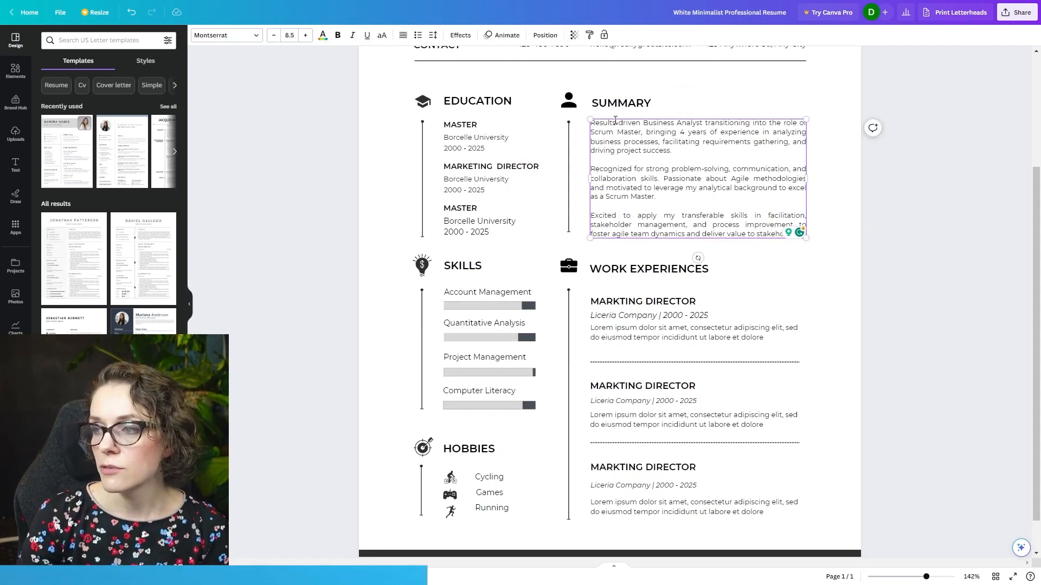
pyautogui.moveTo(706, 125); pyautogui.dragTo(645, 132)
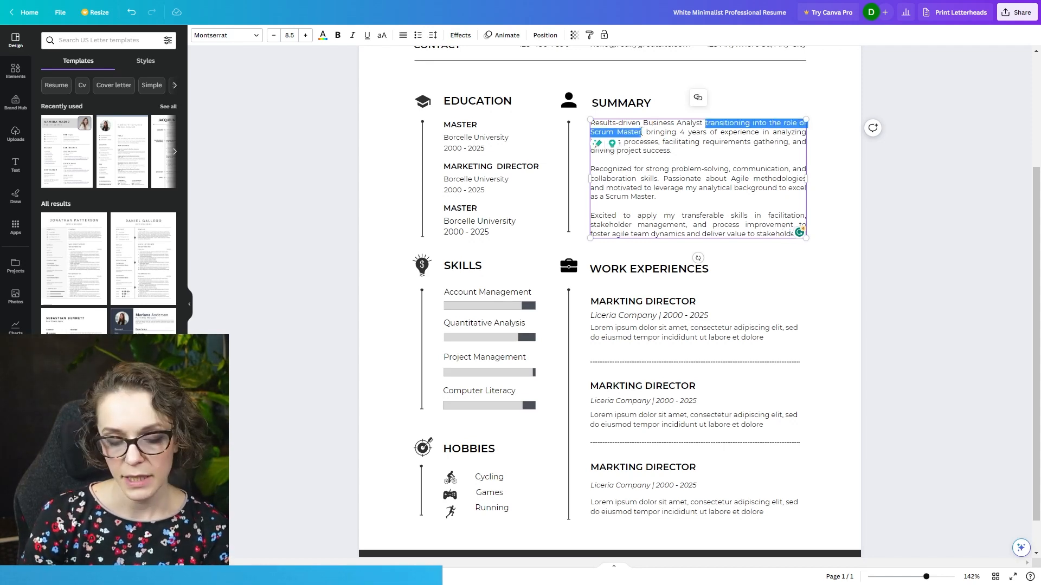
pyautogui.hotkey('ctrl', 'b')
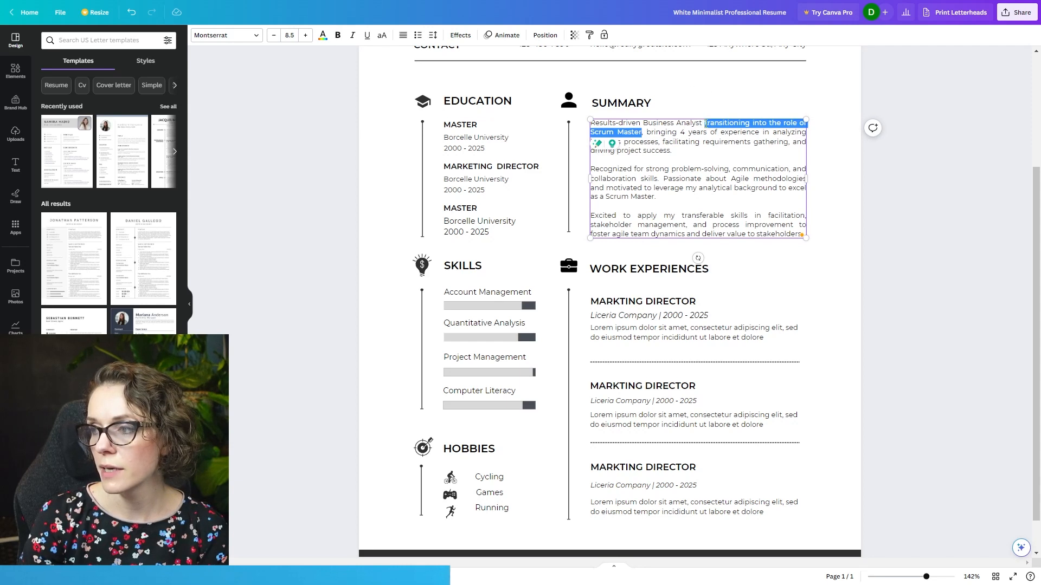
pyautogui.click(247, 37)
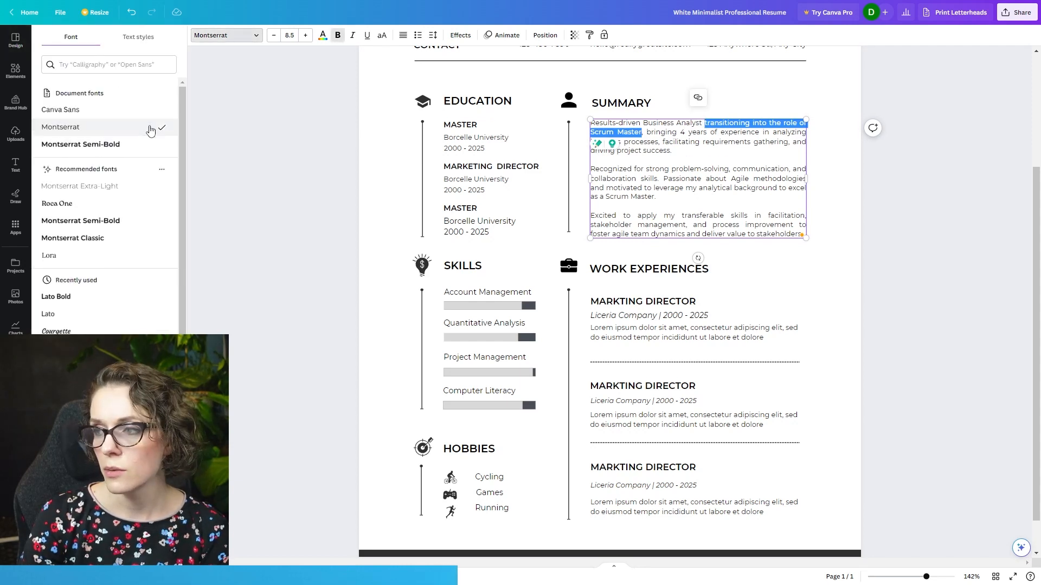
pyautogui.click(693, 159)
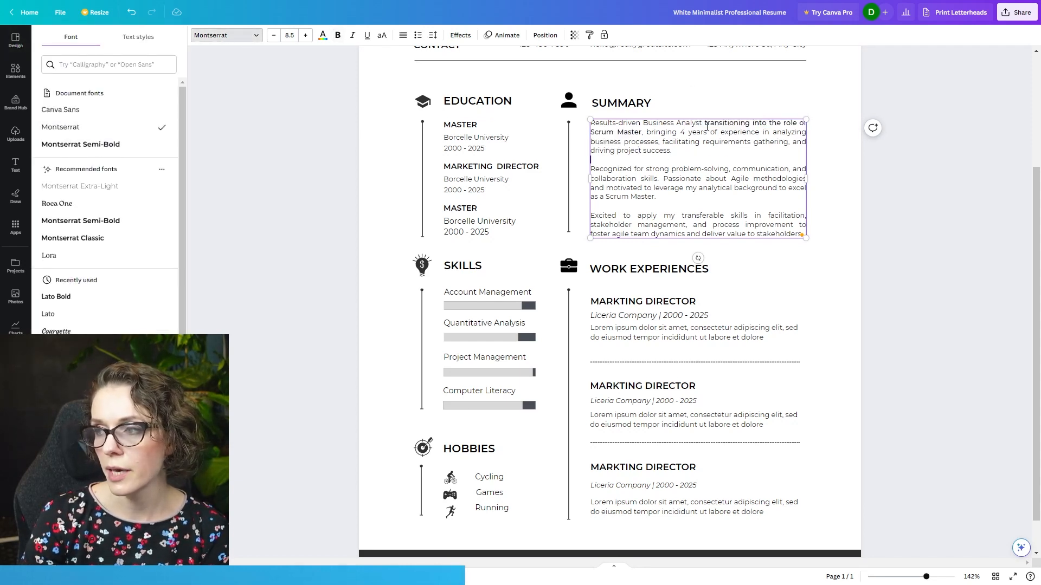
pyautogui.moveTo(928, 578); pyautogui.dragTo(934, 578)
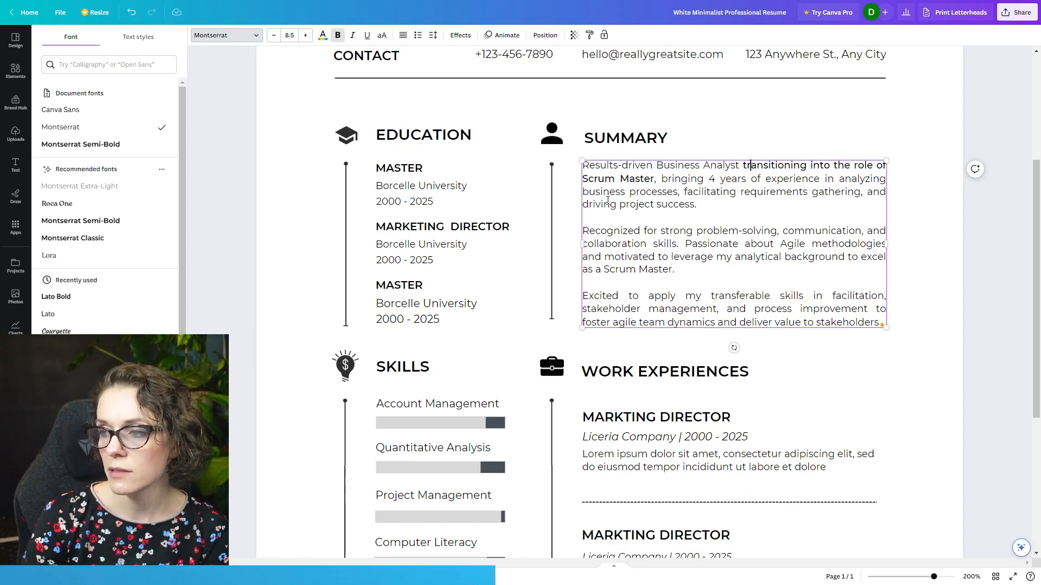
# - Make "strong problem-solving, communication, and collaboration skills" and "transferable skills in facilitation, stakeholder management, and process improvement" bold in the Summary text
pyautogui.moveTo(659, 231)
pyautogui.mouseDown()
pyautogui.moveTo(774, 228)
pyautogui.moveTo(676, 242)
pyautogui.mouseUp()
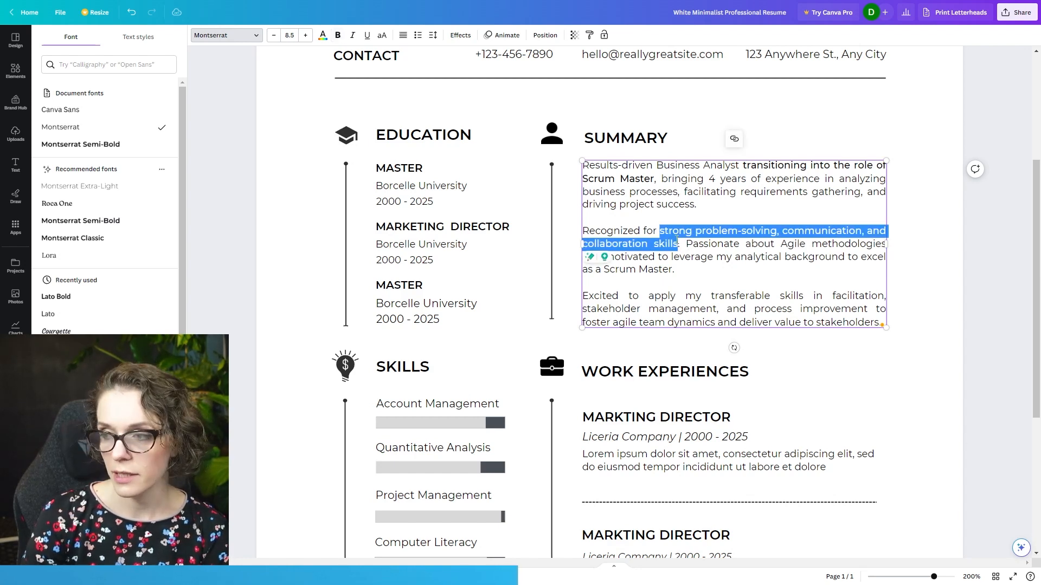
pyautogui.hotkey('ctrl', 'b')
pyautogui.click(716, 258)
pyautogui.moveTo(712, 296); pyautogui.dragTo(870, 307)
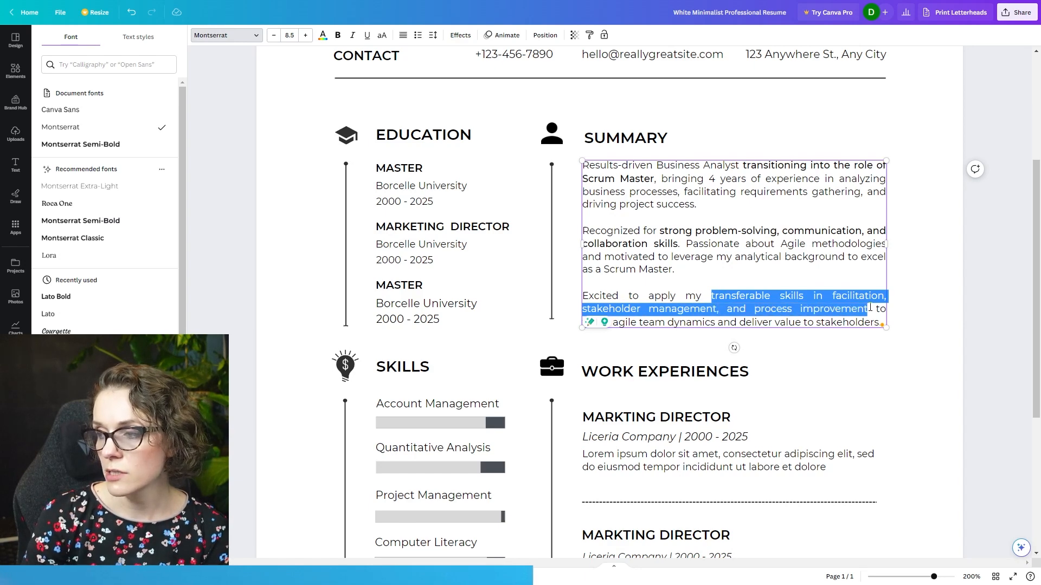
pyautogui.hotkey('ctrl', 'b')
pyautogui.click(789, 252)
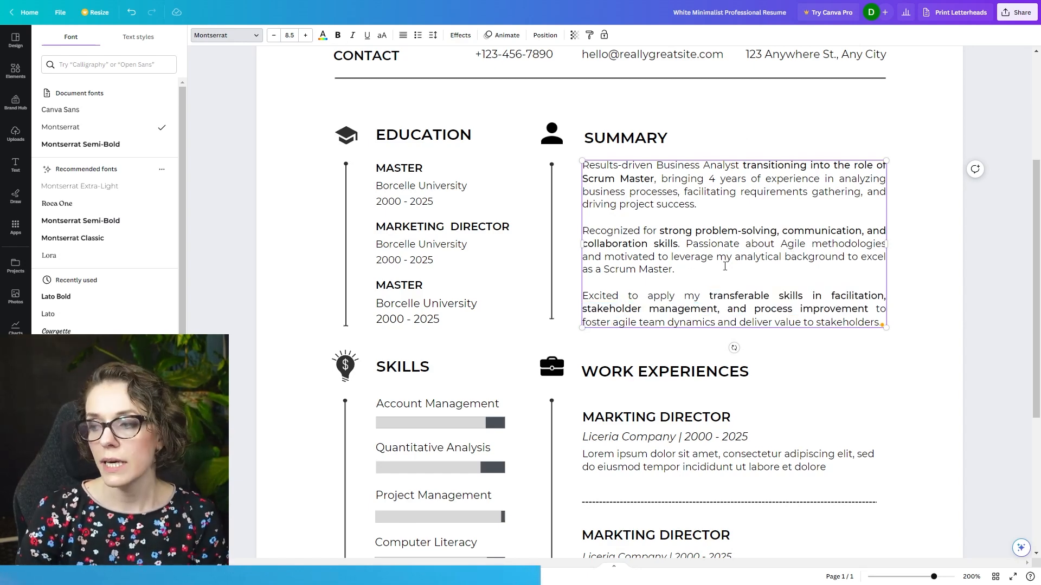
pyautogui.click(814, 362)
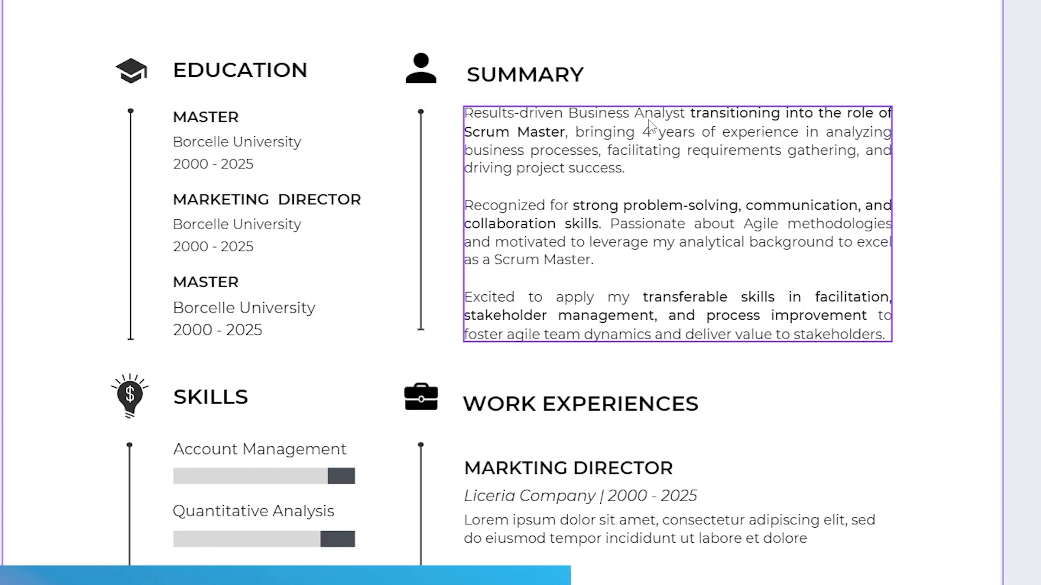
# - Change the font of the whole Summary text box to Canva Sans
pyautogui.click(674, 115)
pyautogui.click(255, 36)
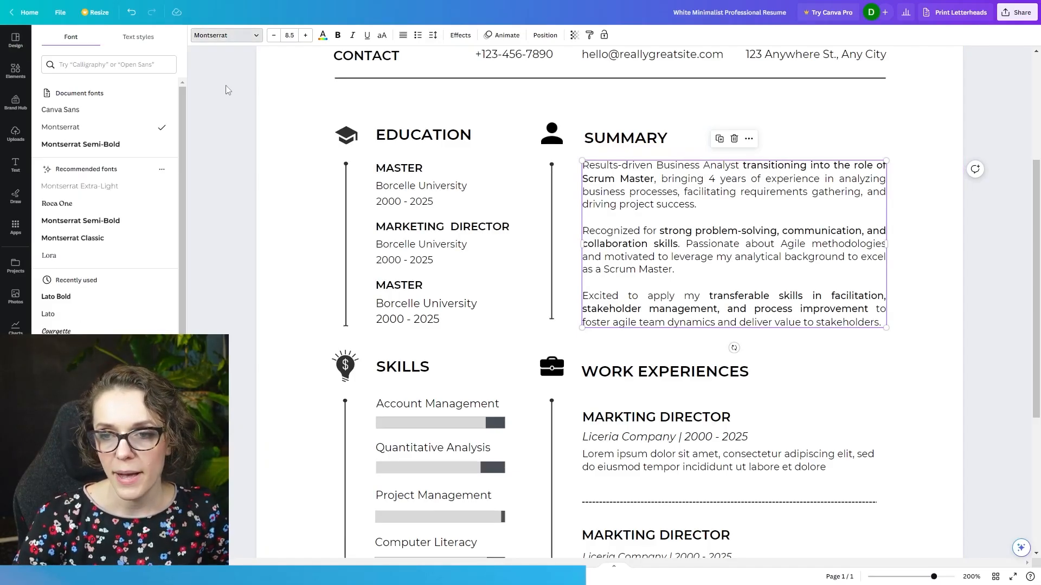
pyautogui.click(132, 186)
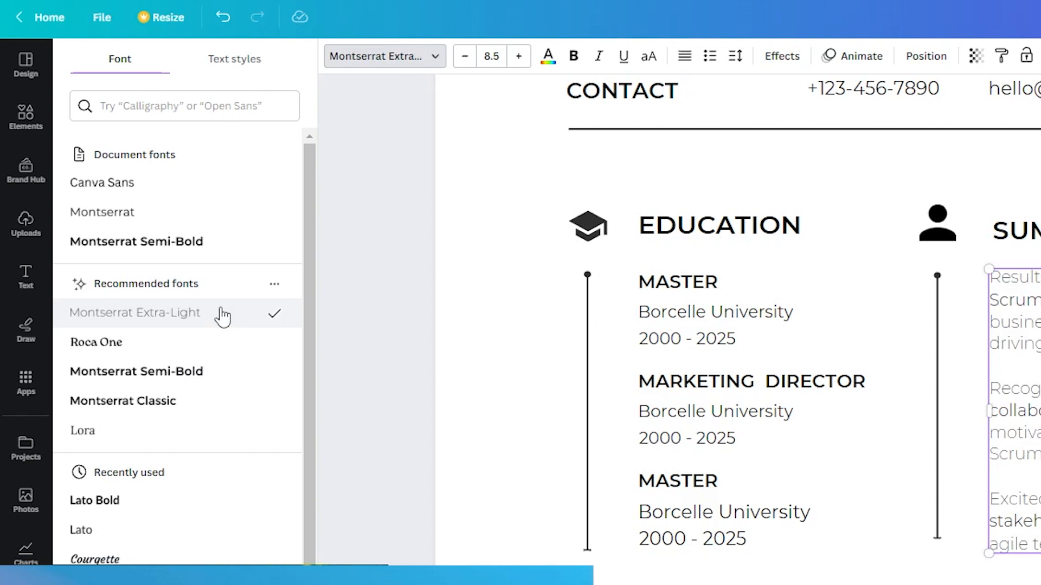
pyautogui.click(205, 218)
pyautogui.click(191, 184)
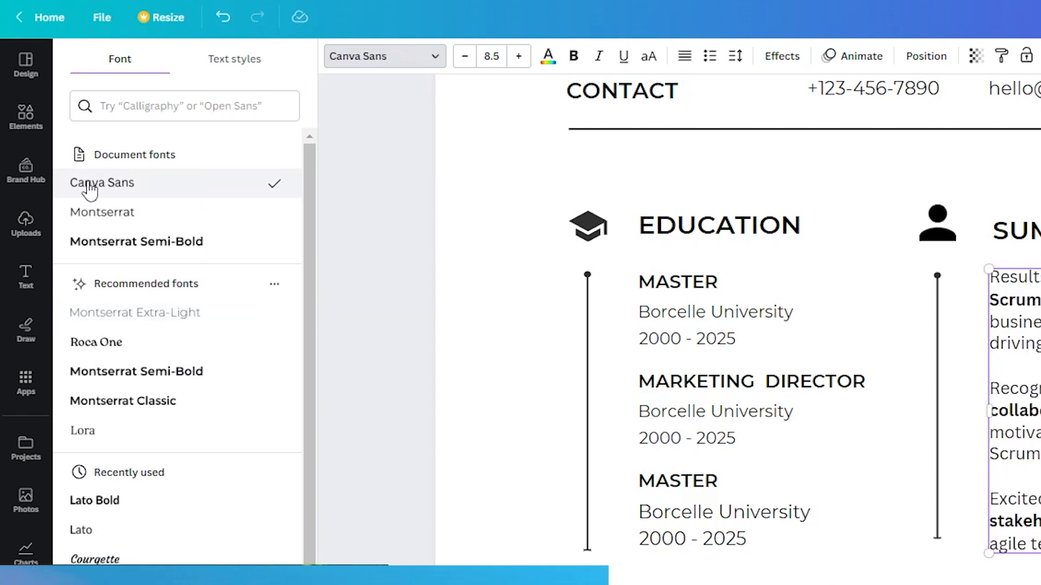
pyautogui.press('Escape')
pyautogui.click(843, 364)
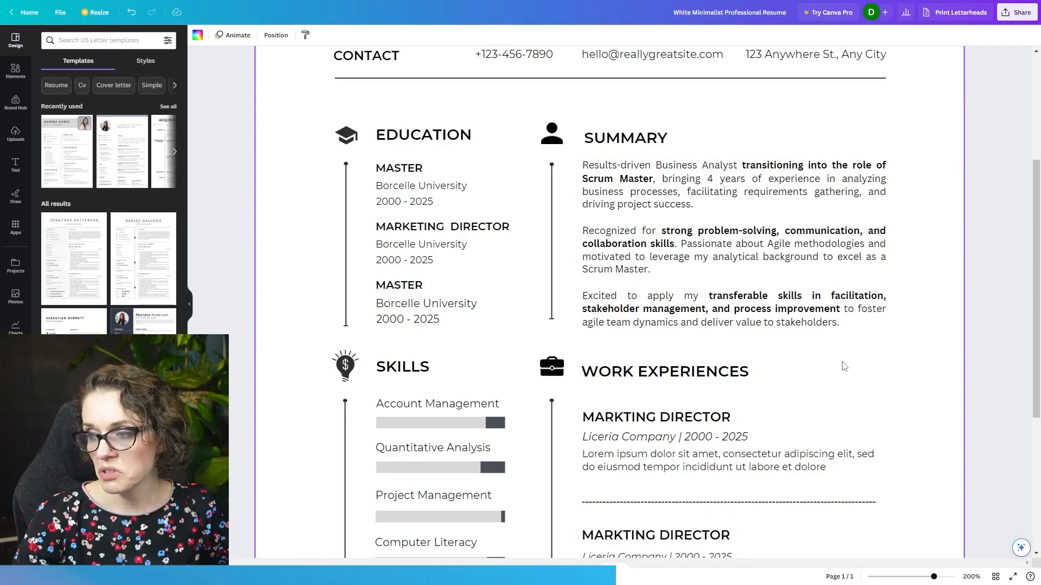
# - Set the work experience details, hobby and skill labels, education details and contact details together to the Canva Sans font
pyautogui.scroll(-3, 826, 384)
pyautogui.click(670, 298)
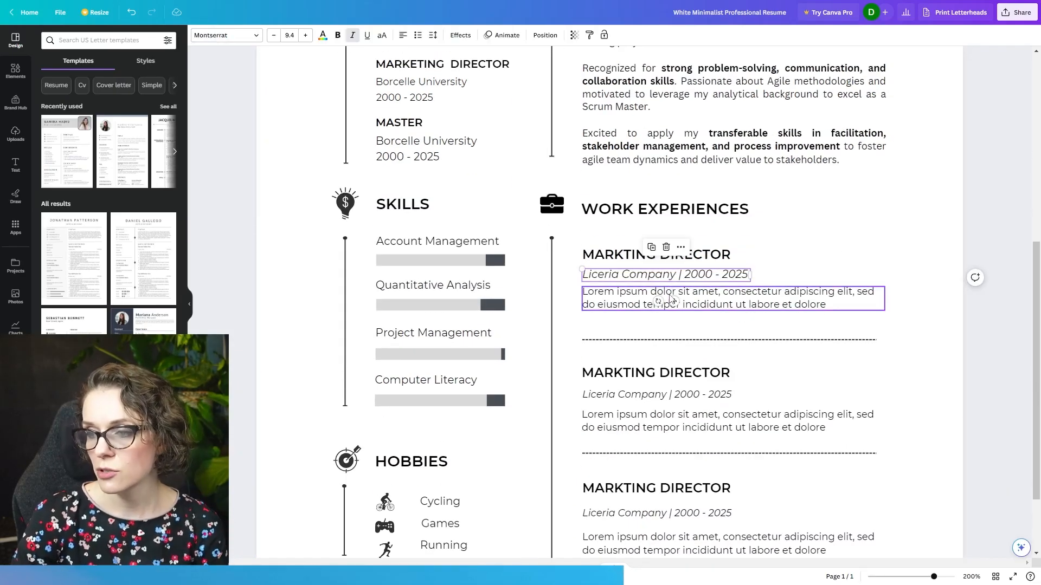
pyautogui.keyDown('shift'); pyautogui.click(642, 304); pyautogui.keyUp('shift')
pyautogui.keyDown('shift'); pyautogui.click(647, 393); pyautogui.keyUp('shift')
pyautogui.keyDown('shift'); pyautogui.click(737, 422); pyautogui.keyUp('shift')
pyautogui.scroll(-1, 667, 365)
pyautogui.scroll(-2, 667, 365)
pyautogui.keyDown('shift'); pyautogui.click(641, 415); pyautogui.keyUp('shift')
pyautogui.keyDown('shift'); pyautogui.click(639, 442); pyautogui.keyUp('shift')
pyautogui.moveTo(470, 468); pyautogui.dragTo(431, 397)
pyautogui.keyDown('shift'); pyautogui.click(476, 285); pyautogui.keyUp('shift')
pyautogui.keyDown('shift'); pyautogui.click(429, 237); pyautogui.keyUp('shift')
pyautogui.keyDown('shift'); pyautogui.click(417, 189); pyautogui.keyUp('shift')
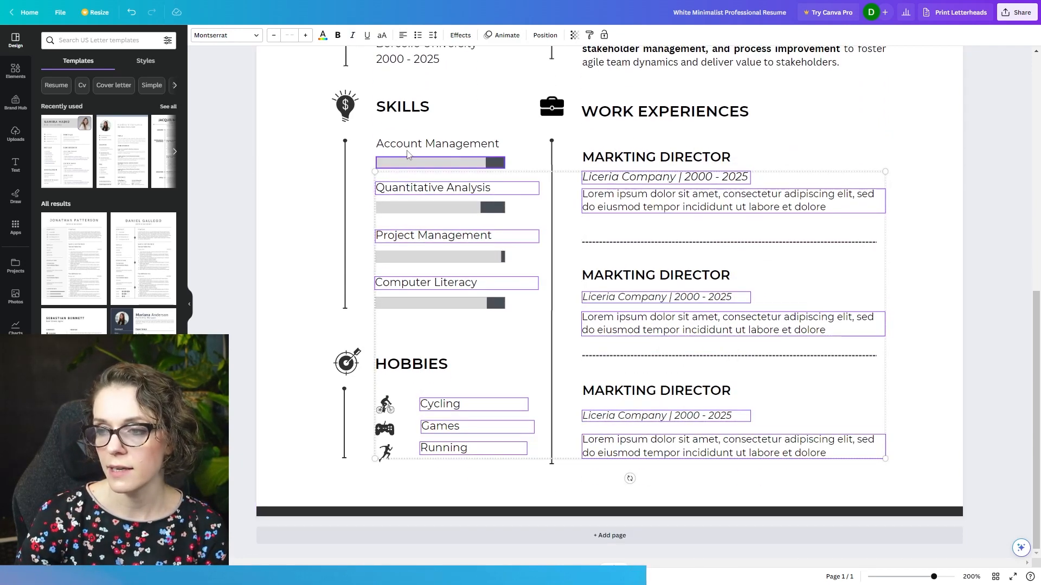
pyautogui.keyDown('shift'); pyautogui.click(408, 148); pyautogui.keyUp('shift')
pyautogui.scroll(4, 478, 272)
pyautogui.keyDown('shift'); pyautogui.click(466, 262); pyautogui.keyUp('shift')
pyautogui.keyDown('shift'); pyautogui.click(434, 274); pyautogui.keyUp('shift')
pyautogui.keyDown('shift'); pyautogui.click(425, 218); pyautogui.keyUp('shift')
pyautogui.keyDown('shift'); pyautogui.click(421, 201); pyautogui.keyUp('shift')
pyautogui.keyDown('shift'); pyautogui.click(412, 157); pyautogui.keyUp('shift')
pyautogui.keyDown('shift'); pyautogui.click(421, 142); pyautogui.keyUp('shift')
pyautogui.scroll(5, 705, 217)
pyautogui.keyDown('shift'); pyautogui.click(743, 260); pyautogui.keyUp('shift')
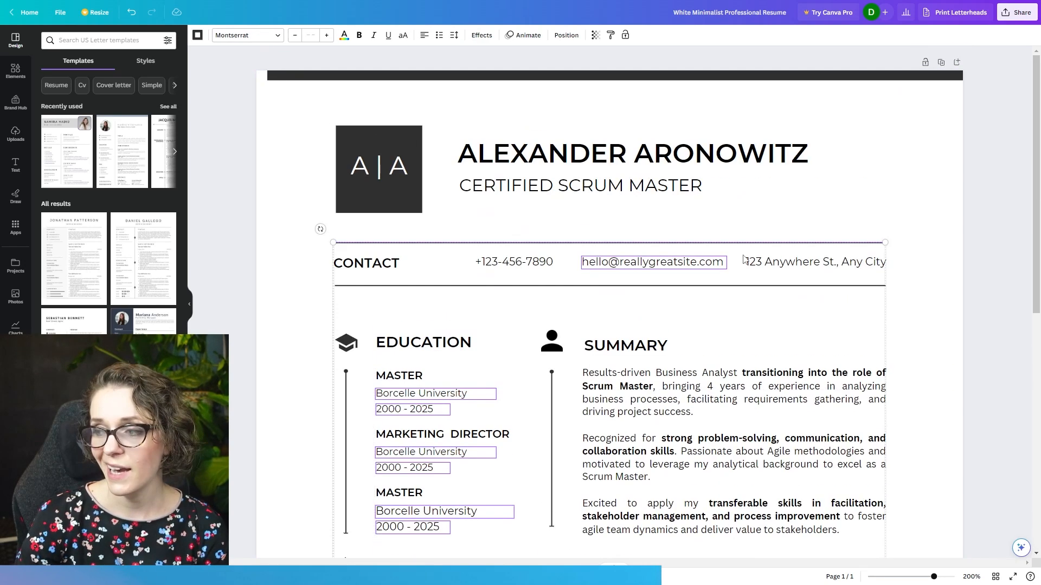
pyautogui.keyDown('shift'); pyautogui.click(759, 262); pyautogui.keyUp('shift')
pyautogui.keyDown('shift'); pyautogui.click(513, 261); pyautogui.keyUp('shift')
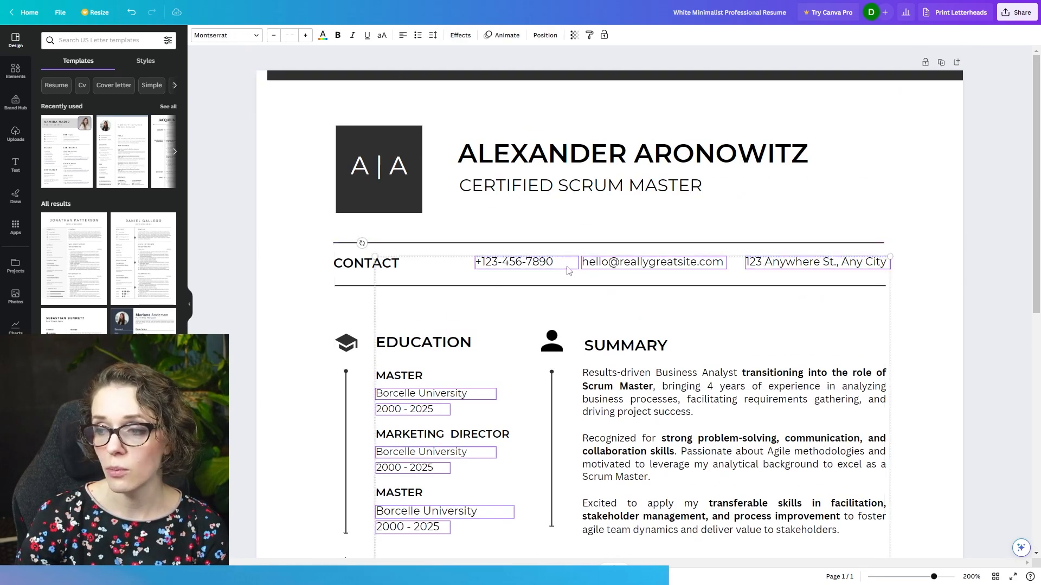
pyautogui.click(247, 34)
pyautogui.click(68, 108)
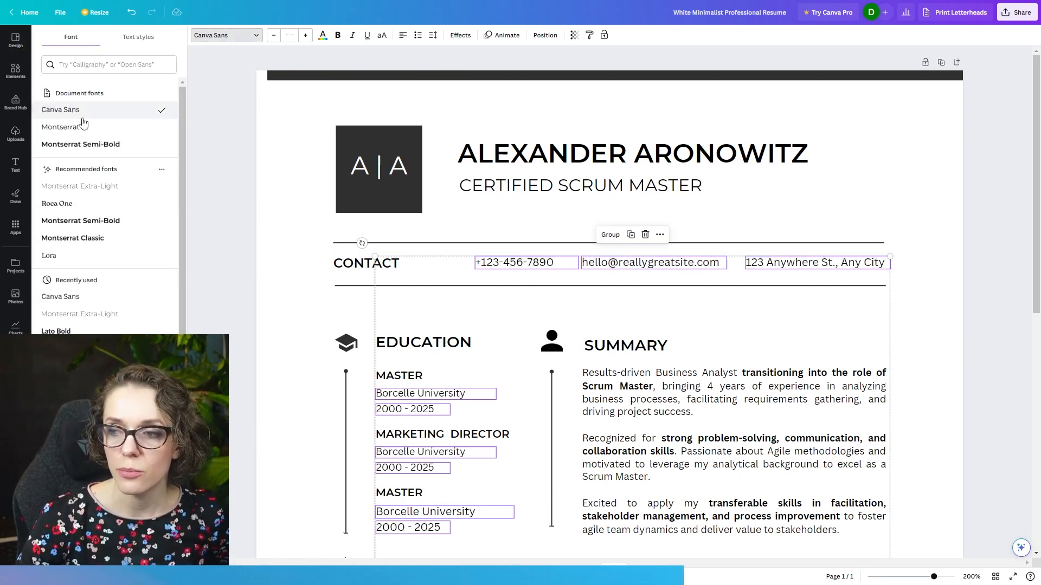
pyautogui.click(939, 245)
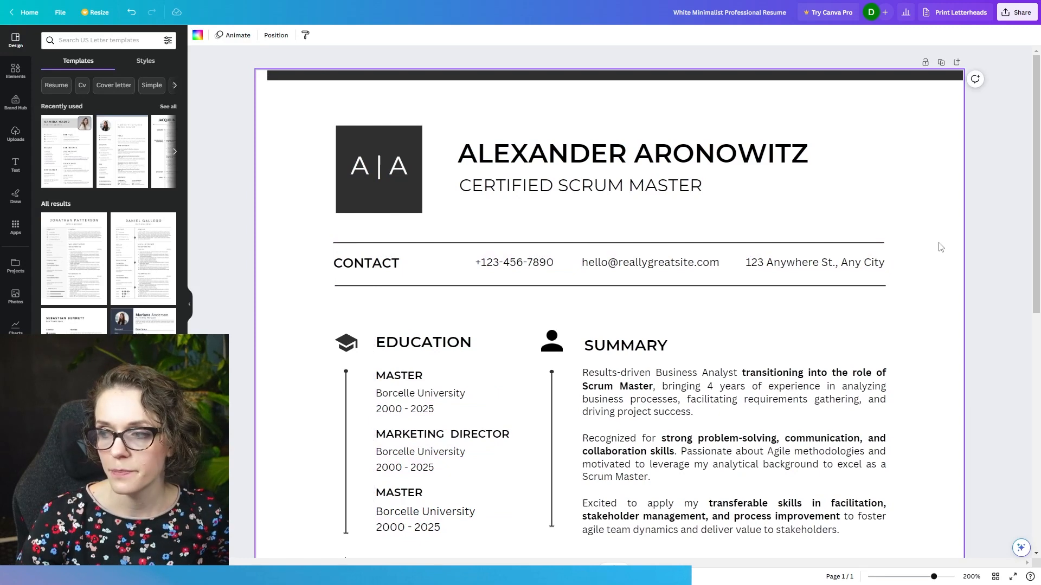
# - Delete the second and third job entries and the dashed dividers under Work Experiences
pyautogui.scroll(-5, 932, 239)
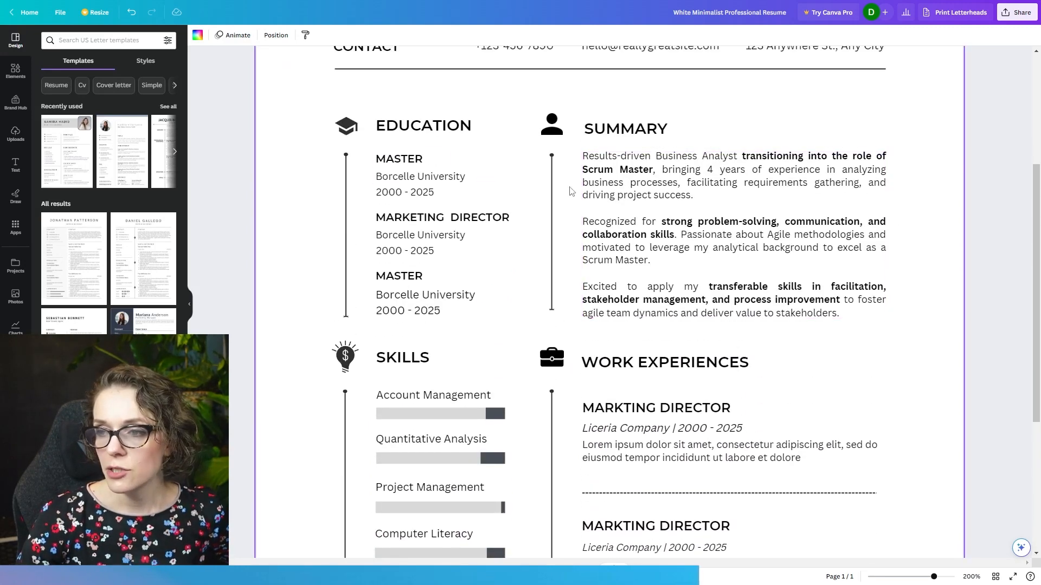
pyautogui.click(601, 161)
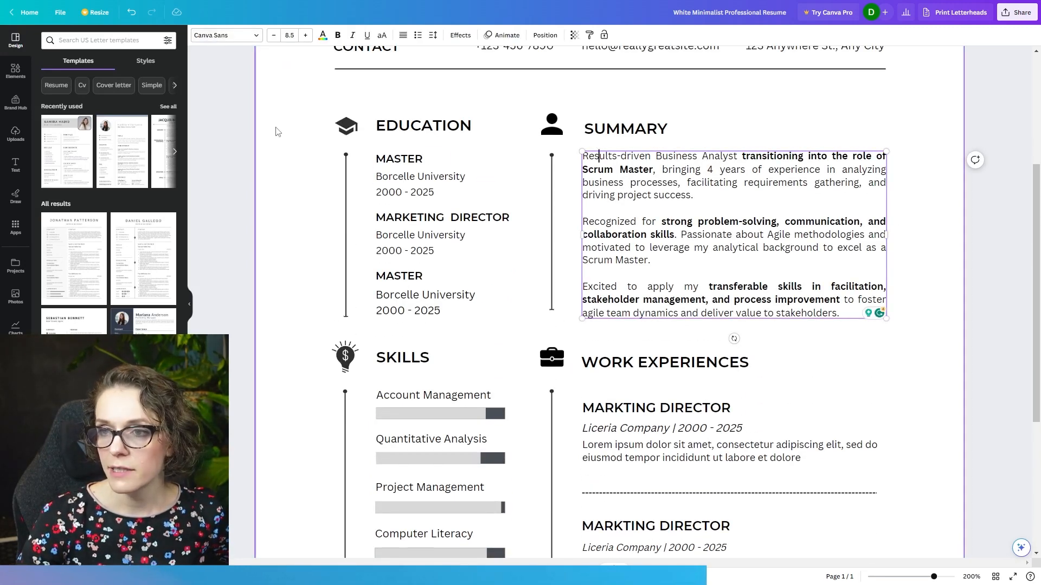
pyautogui.click(562, 171)
pyautogui.scroll(-4, 731, 209)
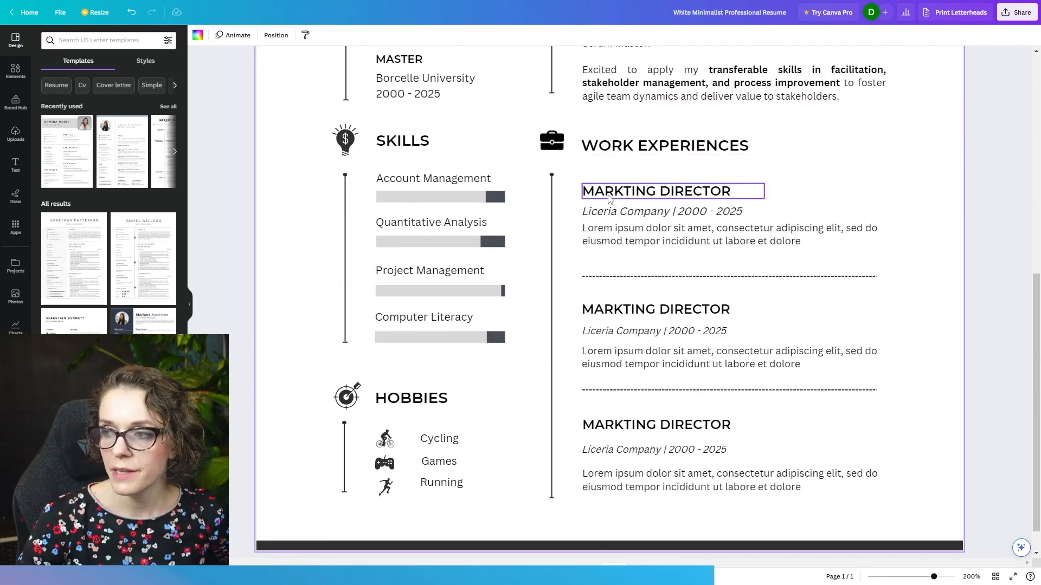
pyautogui.moveTo(915, 510); pyautogui.dragTo(587, 273)
pyautogui.press('Delete')
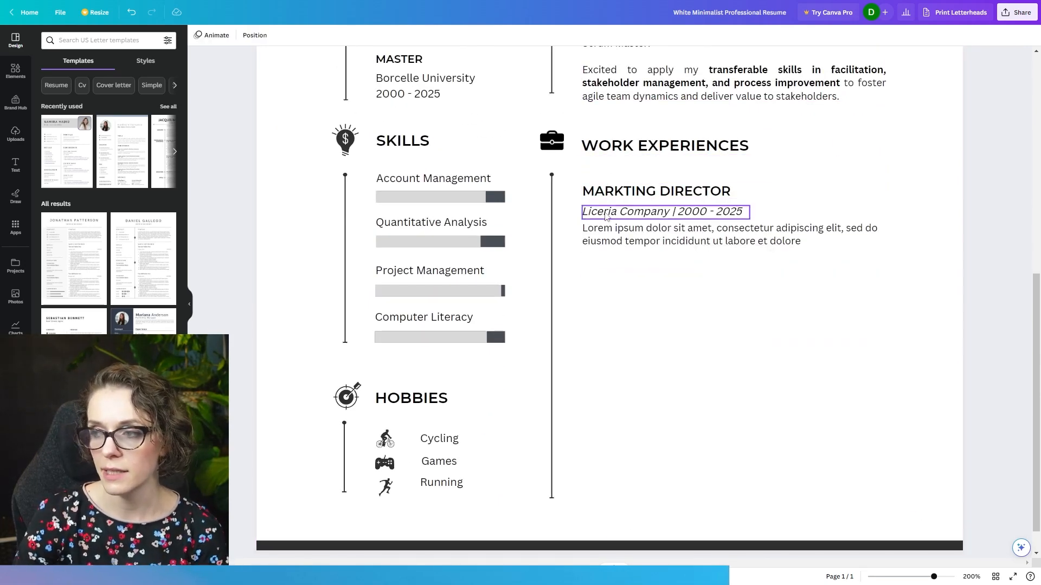
# - Replace the remaining job title under Work Experiences with BUSINESS ANALYST
pyautogui.doubleClick(610, 190)
pyautogui.write('B')
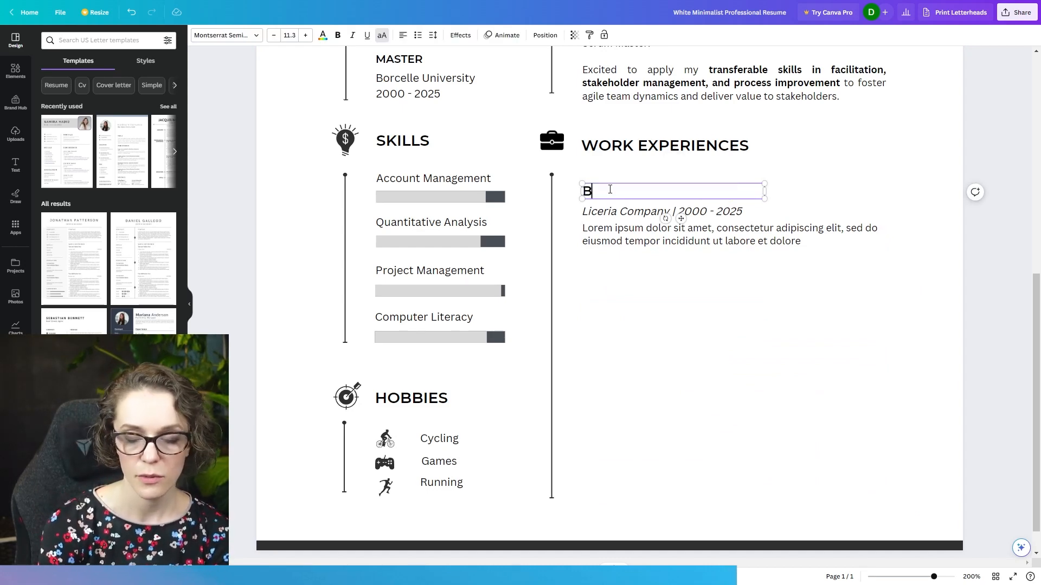
pyautogui.write('USINESS ANALYST')
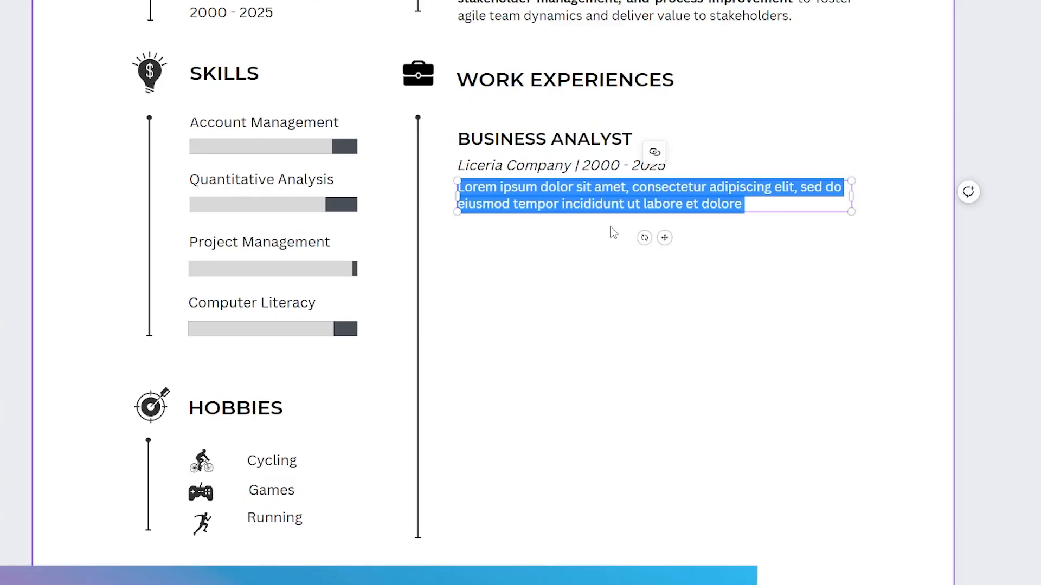
# - Replace the placeholder job description with the Business Analyst bullet list copied from ChatGPT and widen its text box
pyautogui.write('Conducted in-depth analysis of business processes, eliciting requirements from stakeholders and translating them into clear and concise documentation. Collaborated with cross-functional teams to define project scope, objectives, and success criteria, ensuring alignment with business goals. Facilitated workshops and meetings to gather and validate requirements, ensuring a shared understanding among stakeholders and the development team. Applied critical thinking and problem-solving skills to identify process bottlenecks, inefficiencies, and opportunities for improvement. Played a key role in bridging the gap between business and technical teams, ensuring smooth communication and effective collaboration. Created and maintained project artifacts, including business process flows, use cases, user stories, and acceptance criteria. Actively participated in project planning and prioritization activities, contributing insights based on business analysis expertise. Conducted user acceptance testing (UAT) and collaborated with QA teams to ensure the delivery of high-quality software solutions. Demonstrated flexibility and adaptability in managing changing project requirements and evolving business needs.')
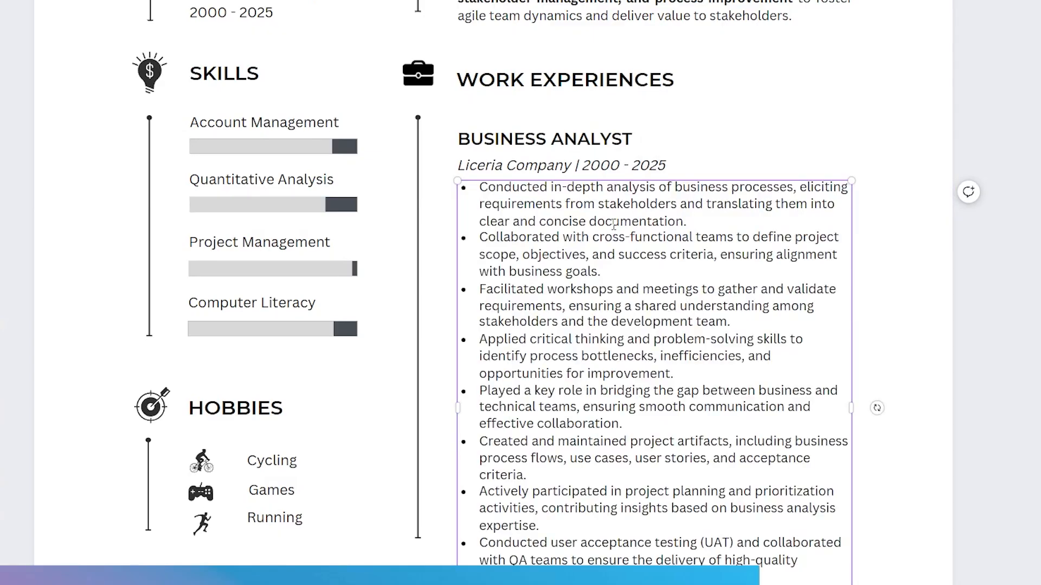
pyautogui.scroll(-1, 781, 315)
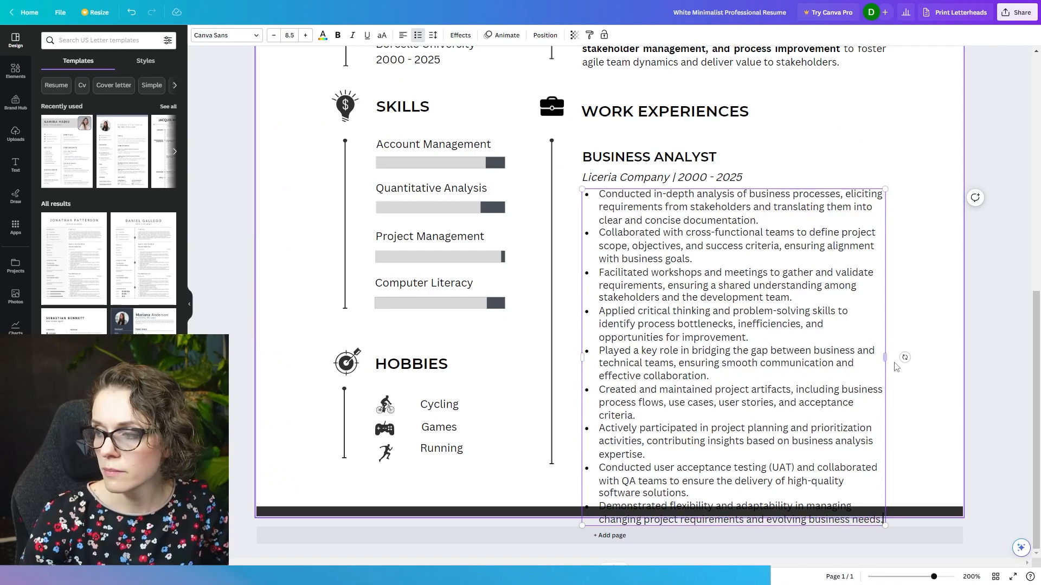
pyautogui.moveTo(851, 364); pyautogui.dragTo(905, 344)
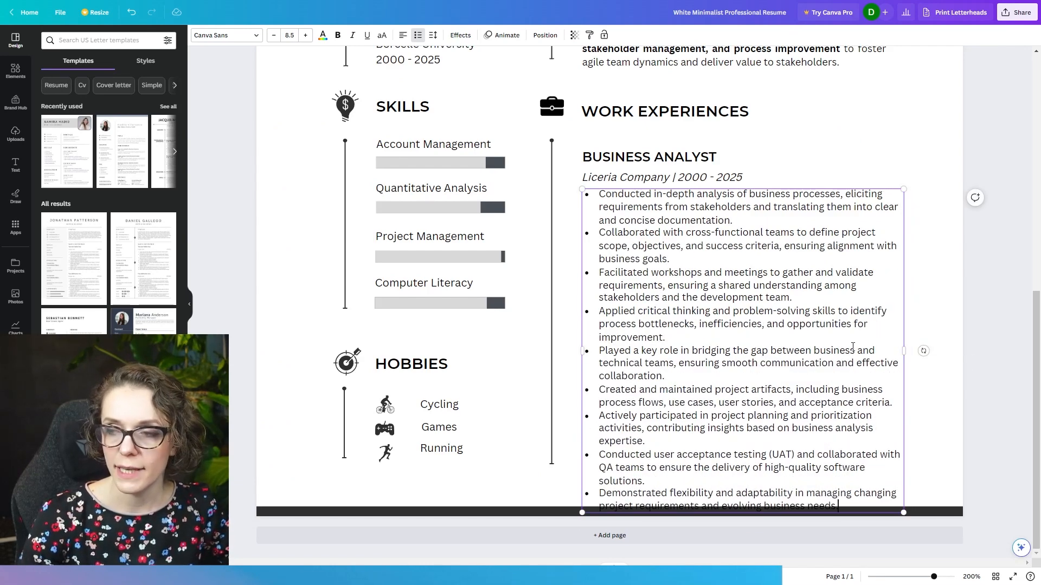
# - Move the Skills, Hobbies and Work Experiences sections up together so the bullet list clears the dark footer bar
pyautogui.scroll(5, 864, 349)
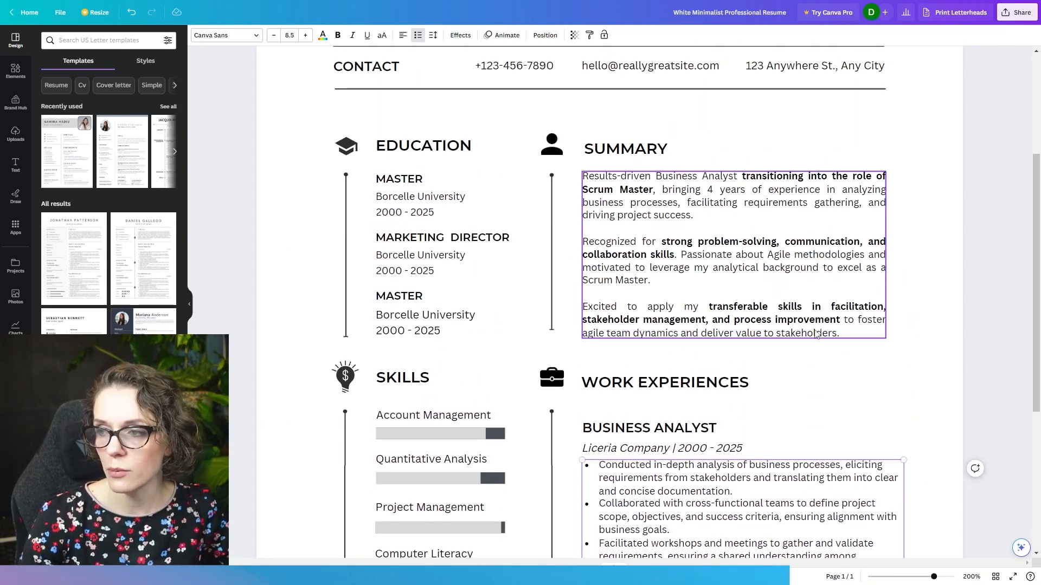
pyautogui.scroll(-5, 698, 299)
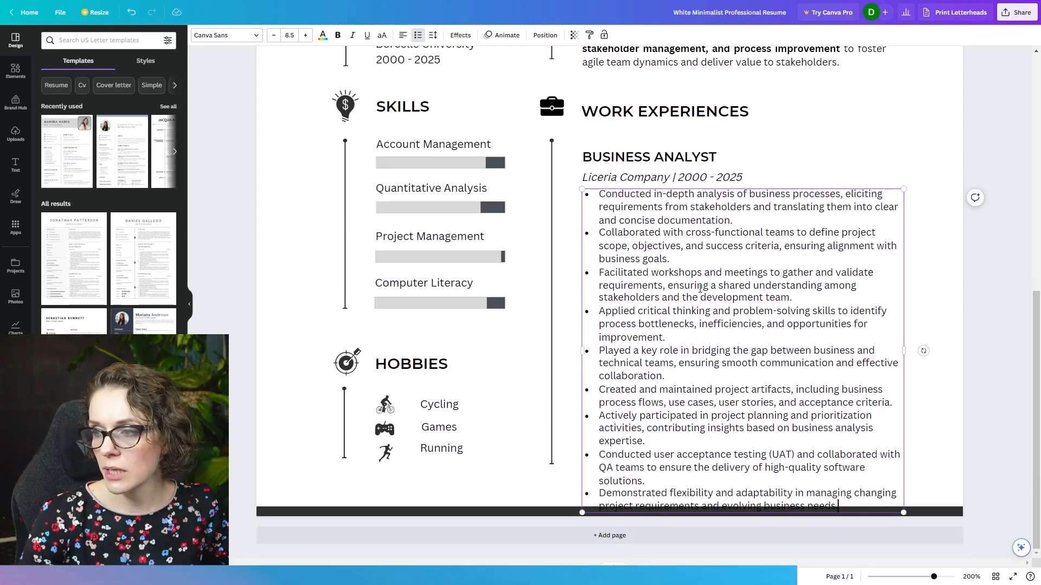
pyautogui.click(925, 420)
pyautogui.moveTo(922, 483); pyautogui.dragTo(312, 91)
pyautogui.scroll(6, 528, 394)
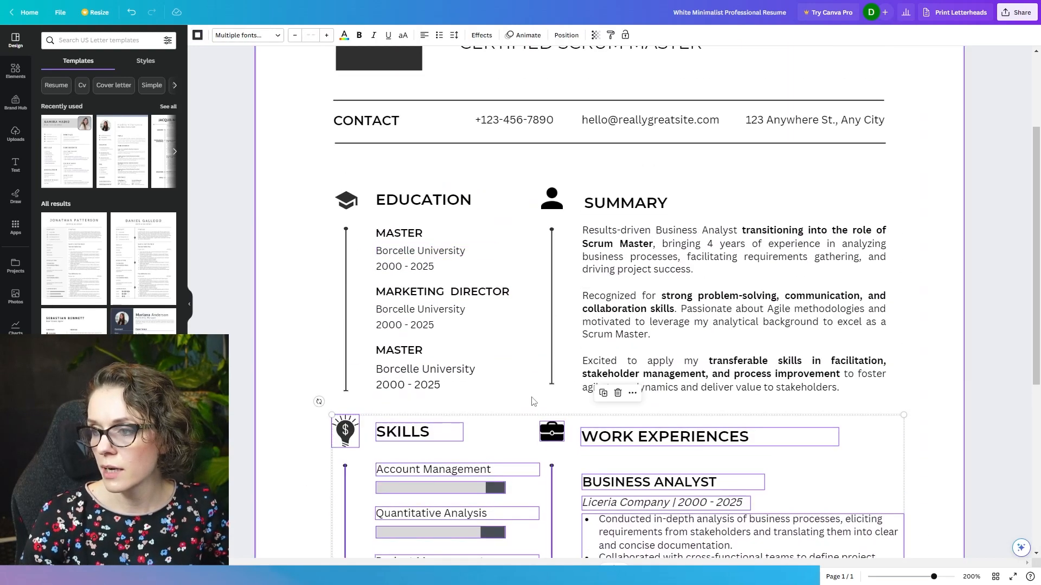
pyautogui.scroll(-5, 528, 394)
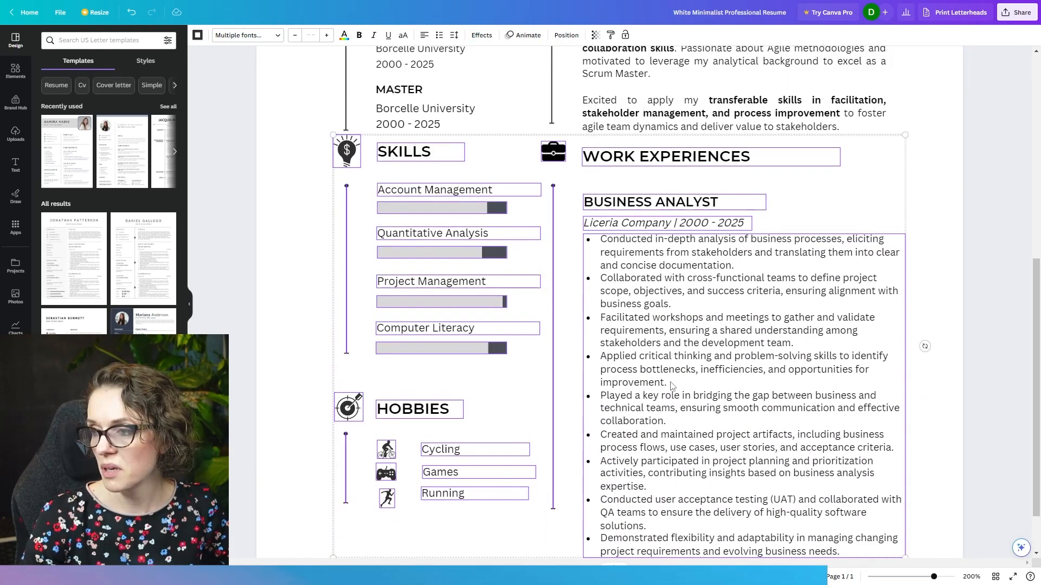
# - Move the Education and Summary sections up together to restore the gap above Skills and Work Experiences
pyautogui.scroll(7, 671, 386)
pyautogui.moveTo(306, 293); pyautogui.dragTo(888, 501)
pyautogui.moveTo(702, 401); pyautogui.dragTo(703, 375)
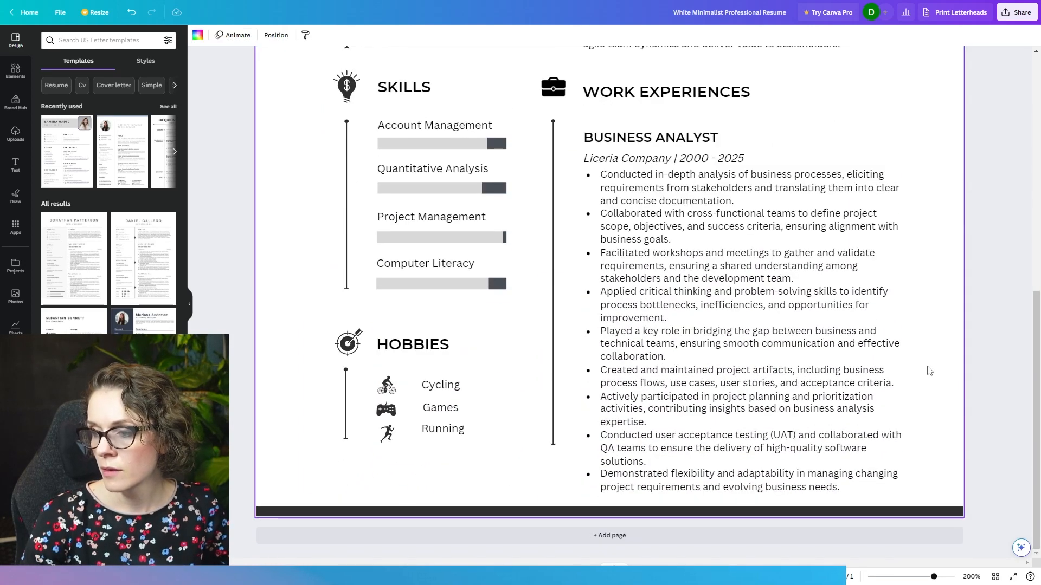
# - Widen the Business Analyst bullet list's text box slightly further toward the page edge
pyautogui.click(827, 309)
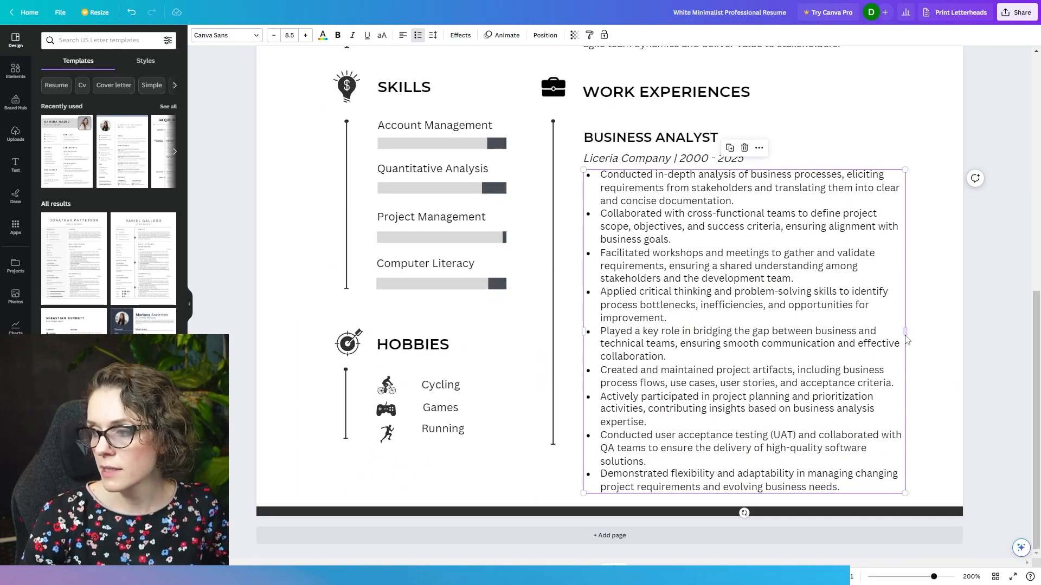
pyautogui.moveTo(906, 333); pyautogui.dragTo(918, 331)
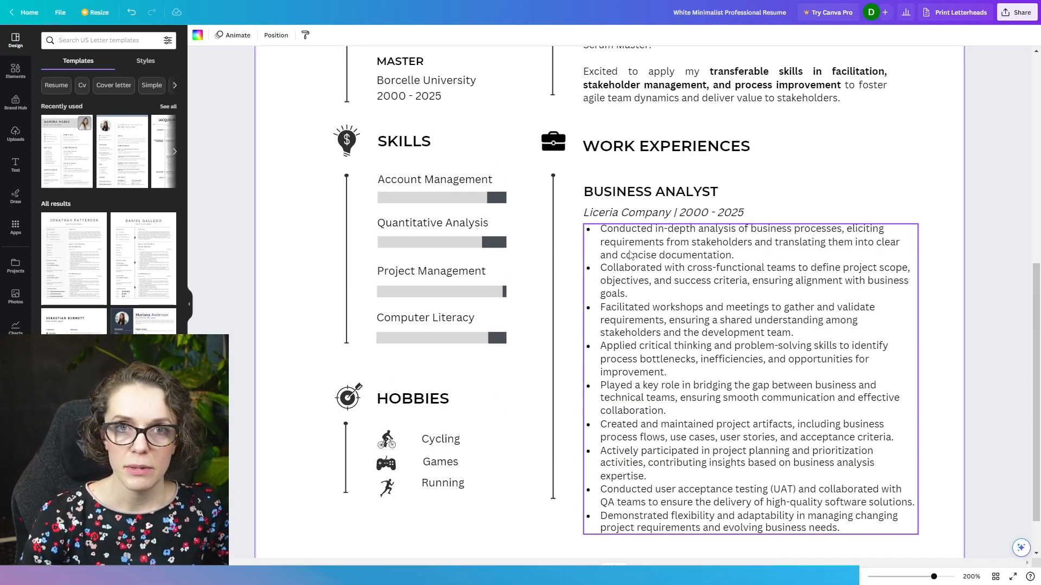
pyautogui.click(631, 255)
# - Make "eliciting requirements from stakeholders", "cross-functional teams" and "Facilitated workshops" bold in the first three job bullets
pyautogui.click(623, 228)
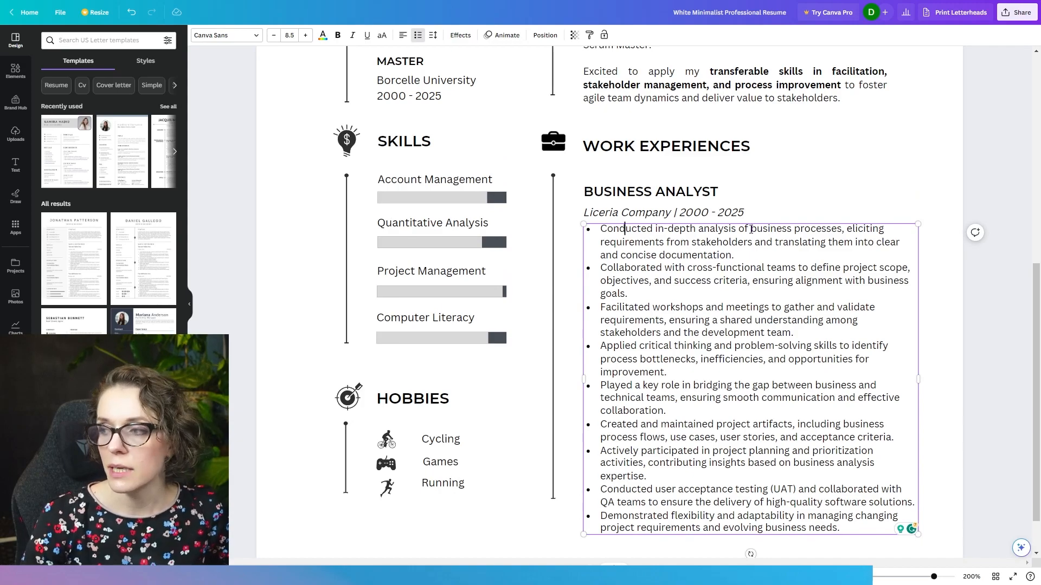
pyautogui.moveTo(847, 228); pyautogui.dragTo(754, 239)
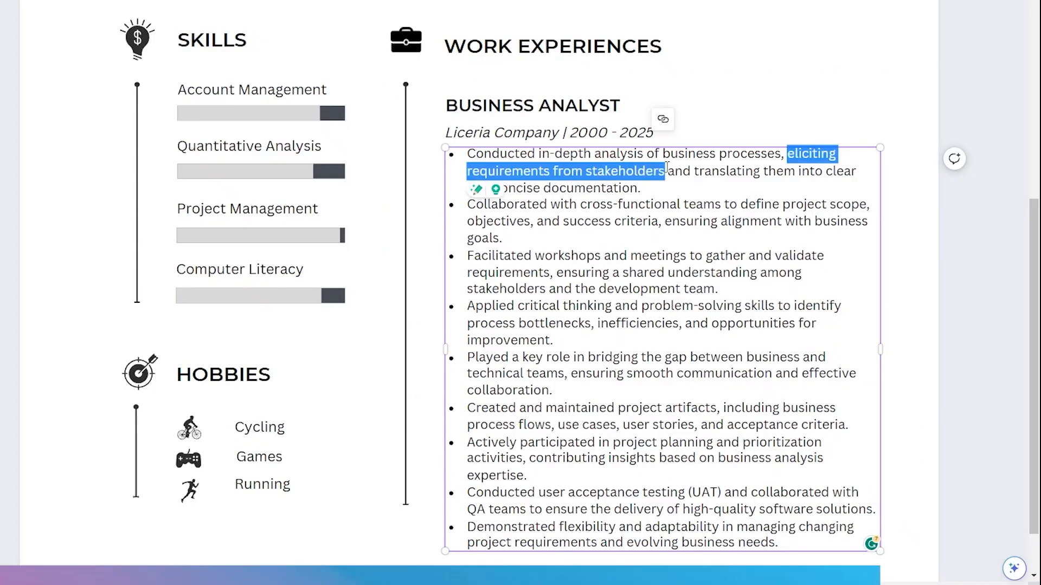
pyautogui.hotkey('ctrl', 'b')
pyautogui.click(645, 216)
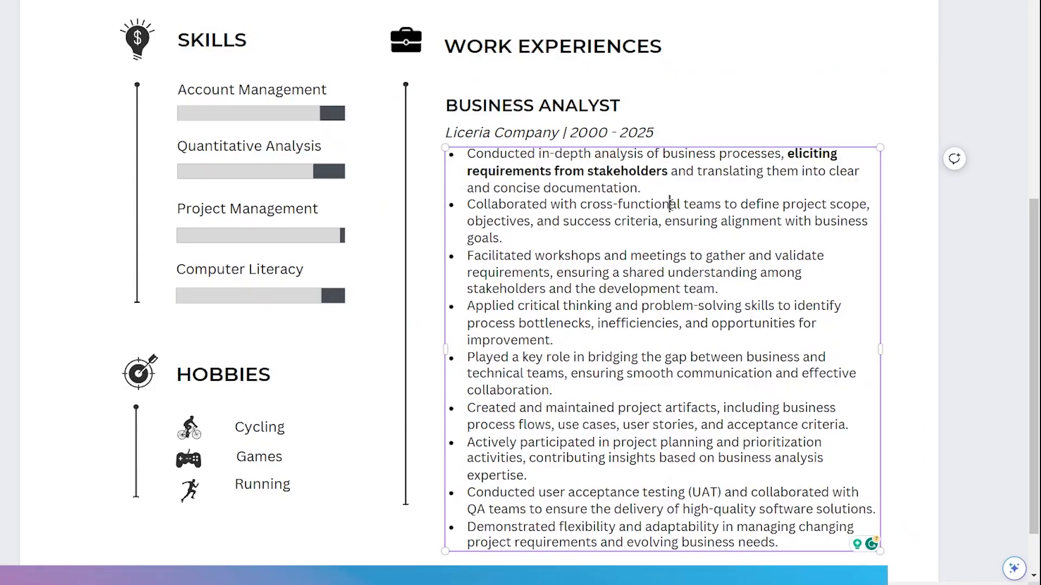
pyautogui.moveTo(580, 204); pyautogui.dragTo(708, 198)
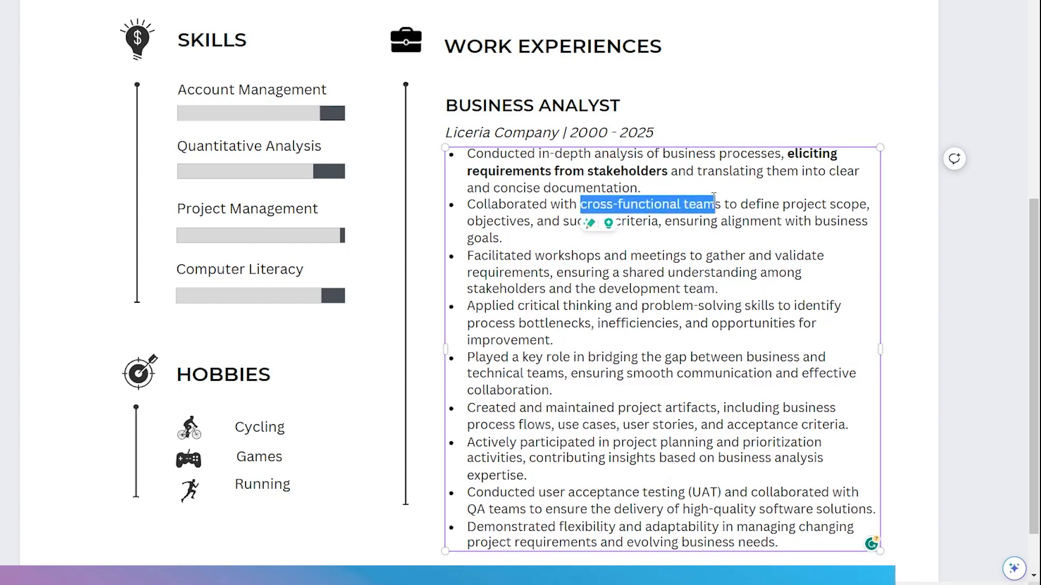
pyautogui.hotkey('ctrl', 'b')
pyautogui.moveTo(467, 256); pyautogui.dragTo(603, 257)
pyautogui.hotkey('ctrl', 'b')
pyautogui.click(655, 304)
pyautogui.moveTo(517, 305); pyautogui.dragTo(779, 301)
pyautogui.hotkey('ctrl', 'b')
pyautogui.click(676, 350)
pyautogui.hotkey('ctrl', 'z')
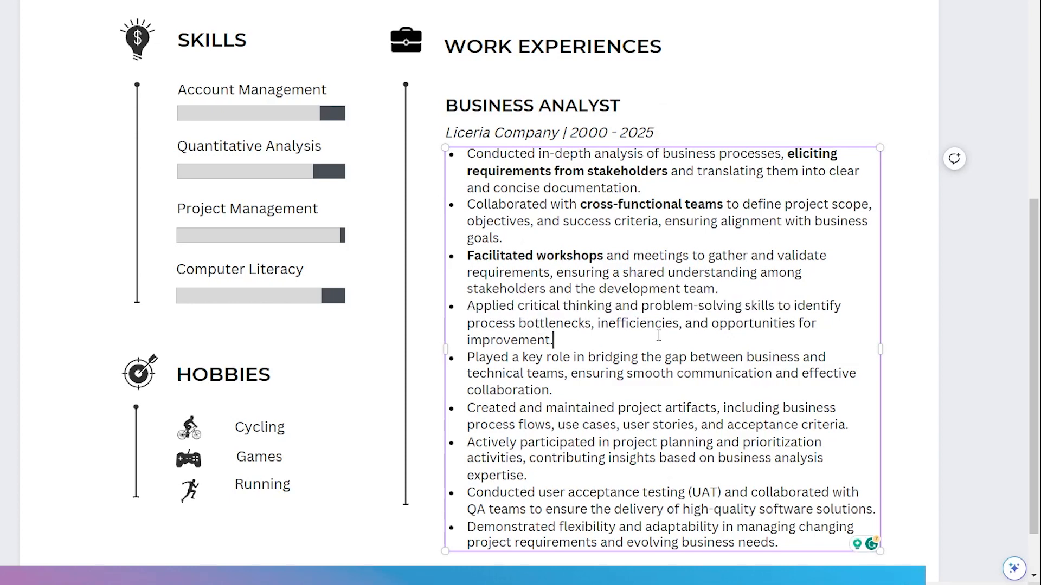
# - Make "identify process bottlenecks" and "and opportunities for improvement" bold in the fourth job bullet
pyautogui.moveTo(794, 306); pyautogui.dragTo(593, 324)
pyautogui.click(564, 341)
pyautogui.moveTo(711, 323); pyautogui.dragTo(630, 347)
pyautogui.hotkey('ctrl', 'b')
pyautogui.click(588, 355)
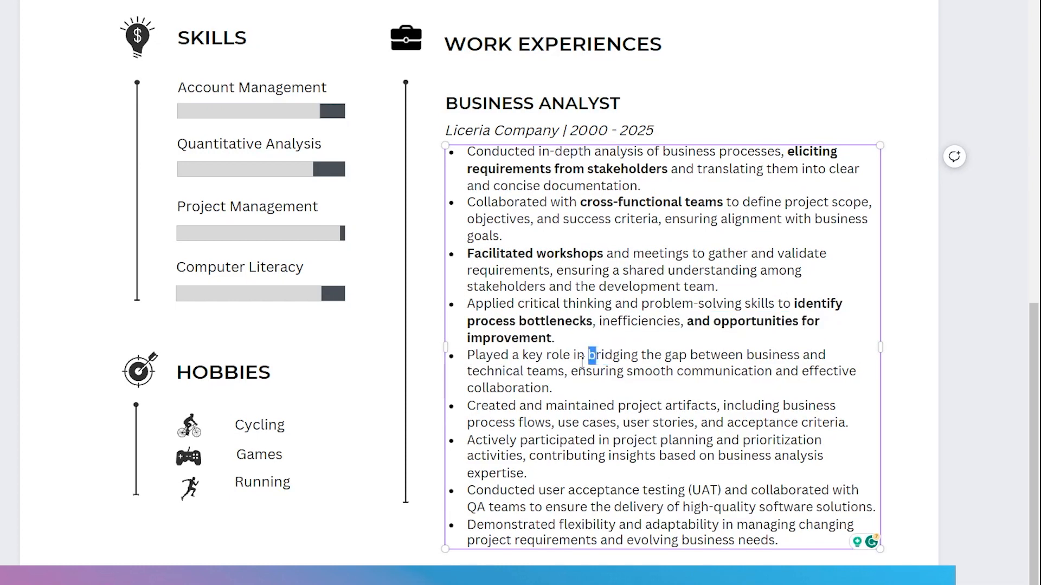
# - Make "bridging the gap between business and technical teams" and "business process flows" bold in the fifth and sixth job bullets
pyautogui.moveTo(605, 359); pyautogui.dragTo(523, 372)
pyautogui.moveTo(587, 355); pyautogui.dragTo(567, 372)
pyautogui.hotkey('ctrl', 'b')
pyautogui.click(742, 405)
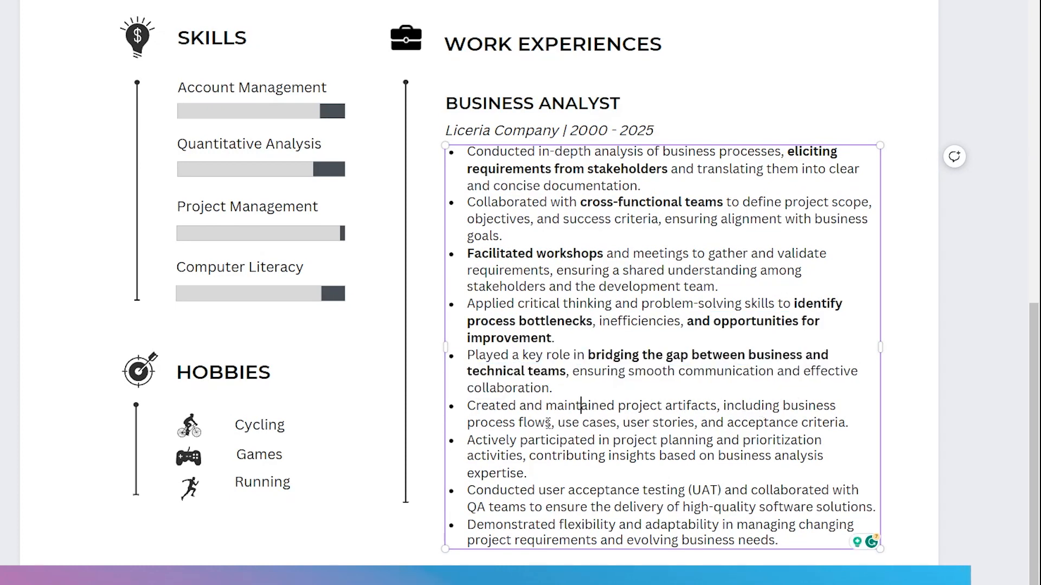
pyautogui.moveTo(784, 405); pyautogui.dragTo(551, 422)
pyautogui.hotkey('ctrl', 'b')
pyautogui.click(574, 440)
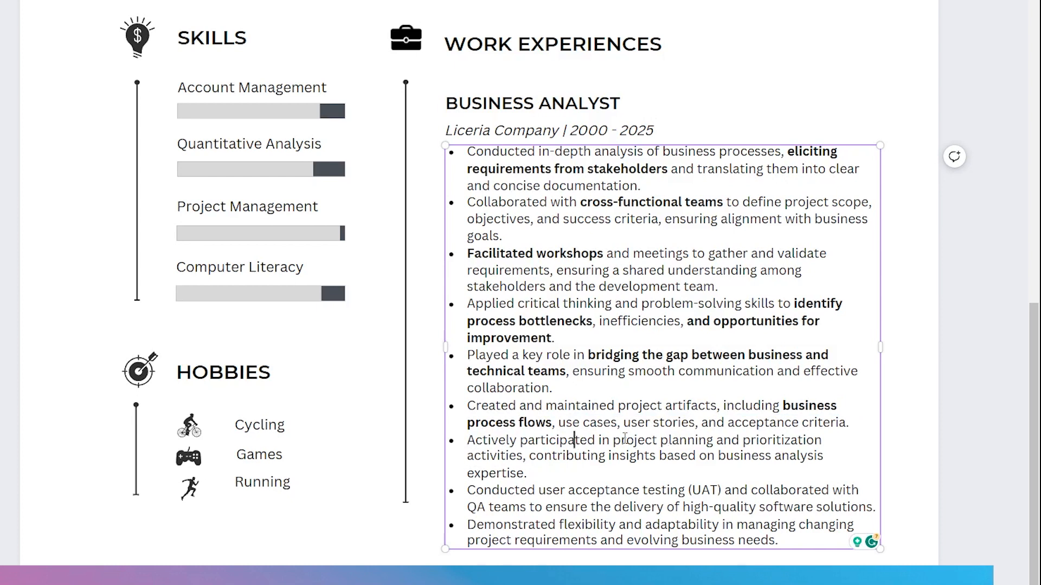
# - Make "planning and prioritization activities", "collaborated with QA teams" and "evolving business needs" bold in the last three job bullets
pyautogui.moveTo(659, 440); pyautogui.dragTo(689, 482)
pyautogui.hotkey('ctrl', 'b')
pyautogui.click(580, 491)
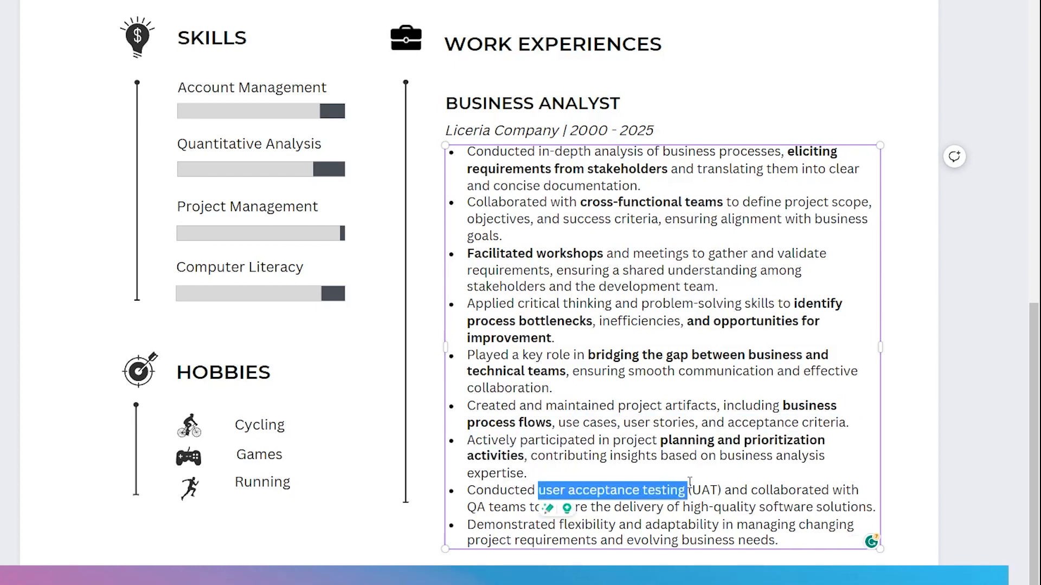
pyautogui.moveTo(750, 490); pyautogui.dragTo(525, 506)
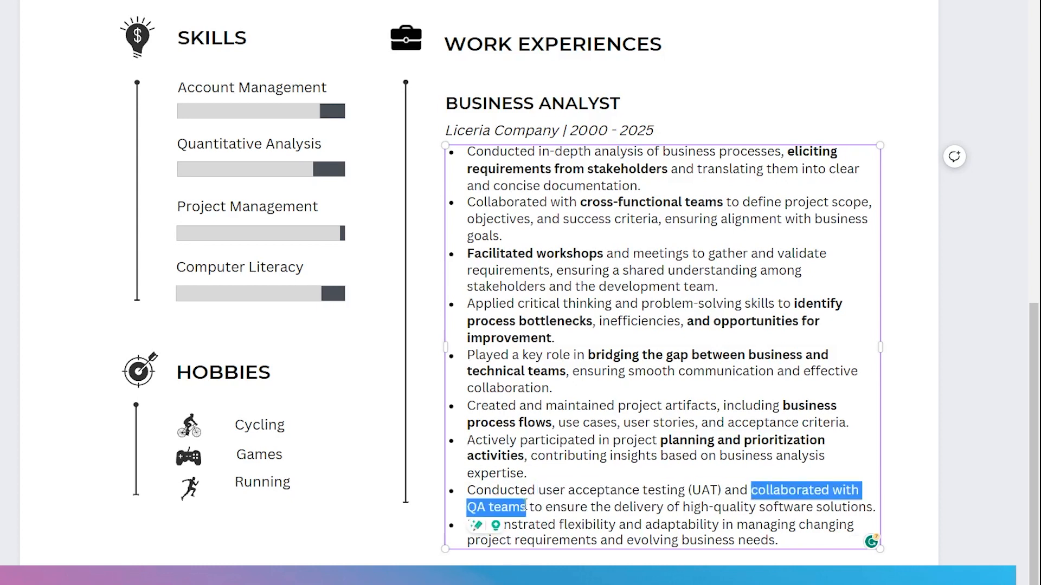
pyautogui.hotkey('ctrl', 'b')
pyautogui.click(649, 515)
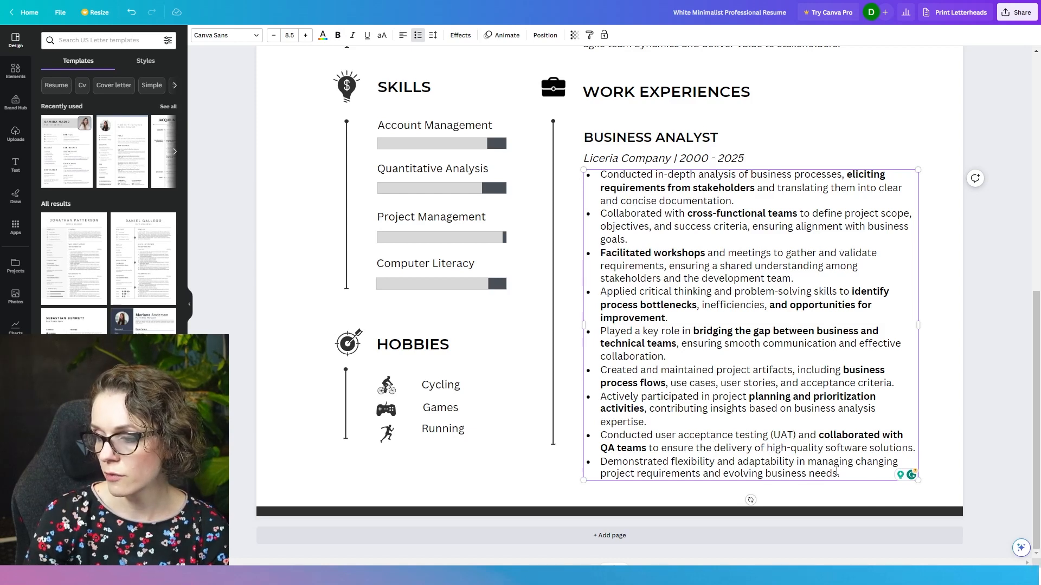
pyautogui.moveTo(836, 473); pyautogui.dragTo(724, 473)
pyautogui.hotkey('ctrl', 'b')
pyautogui.click(718, 408)
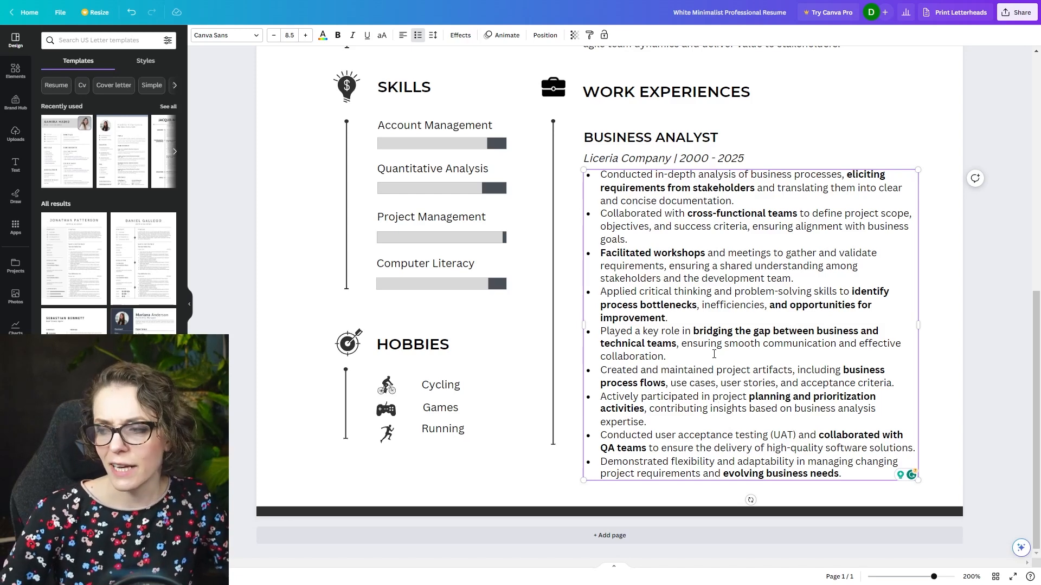
# - Review the whole resume layout, inspecting the Account Management, Quantitative Analysis and Project Management progress bars along with Education and Hobbies
pyautogui.scroll(2, 679, 352)
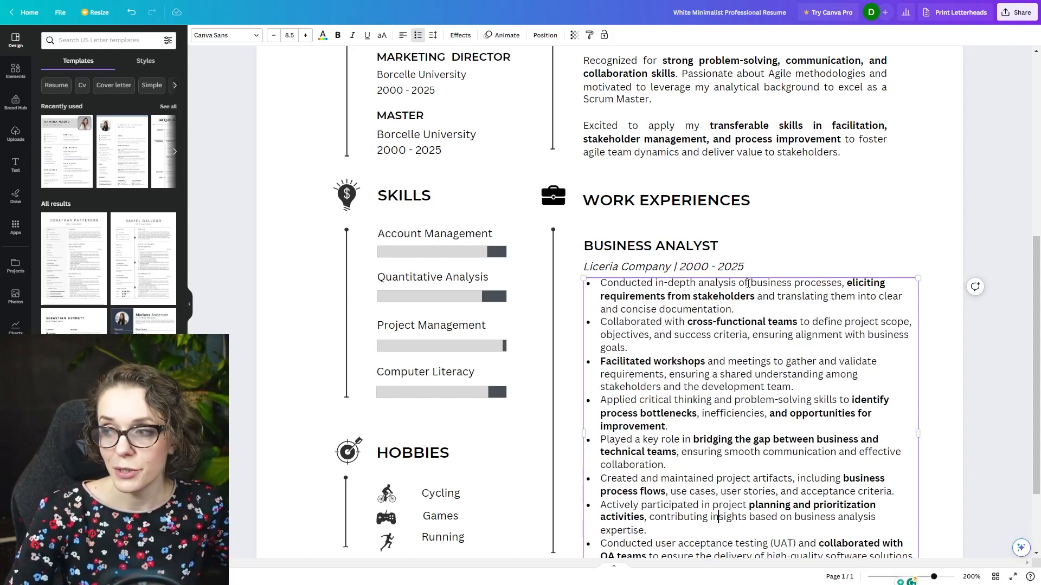
pyautogui.scroll(-2, 748, 283)
pyautogui.scroll(7, 638, 255)
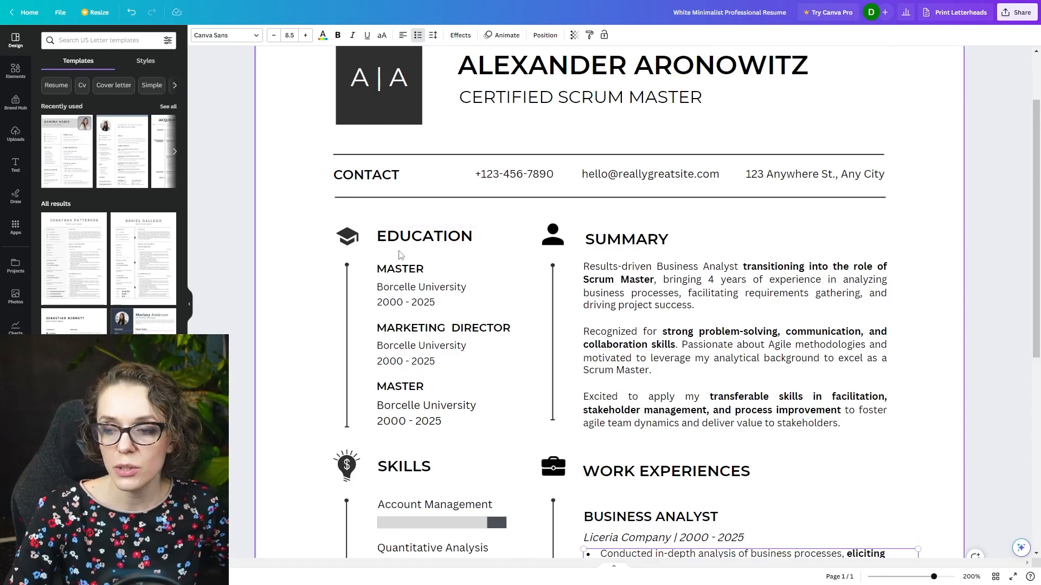
pyautogui.scroll(-4, 409, 249)
pyautogui.scroll(-1, 394, 262)
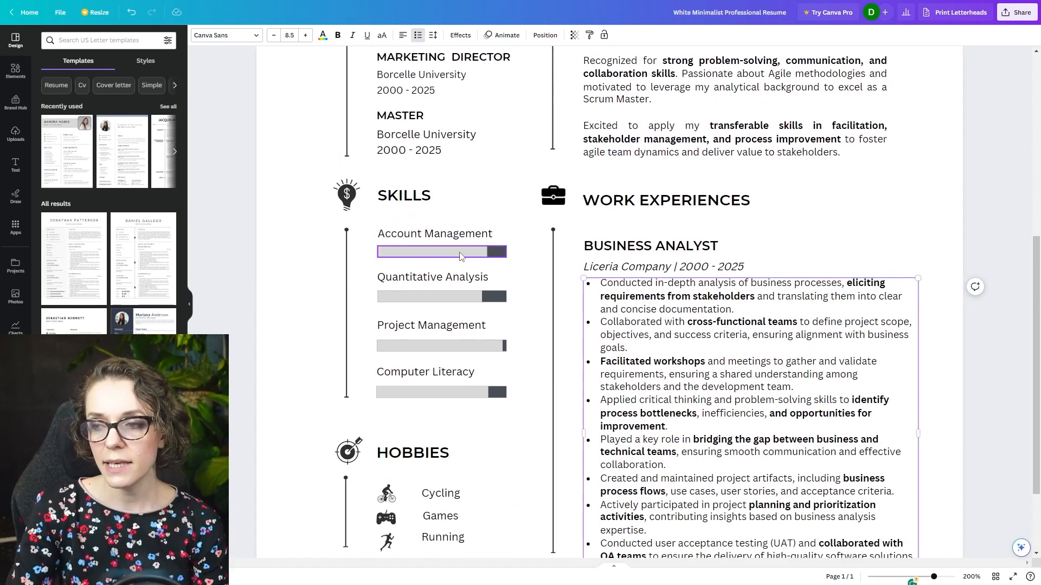
pyautogui.click(489, 255)
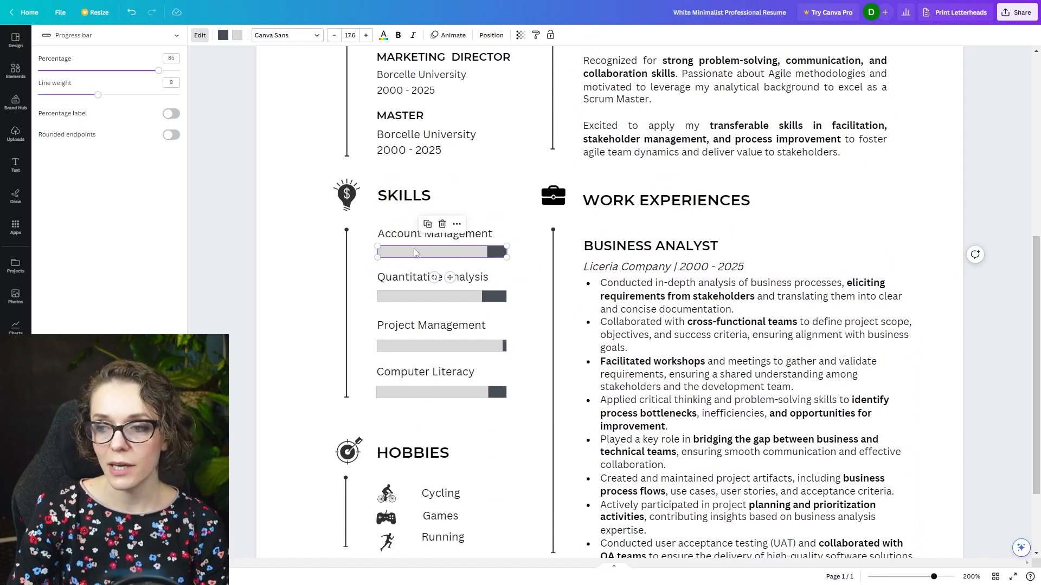
pyautogui.click(414, 298)
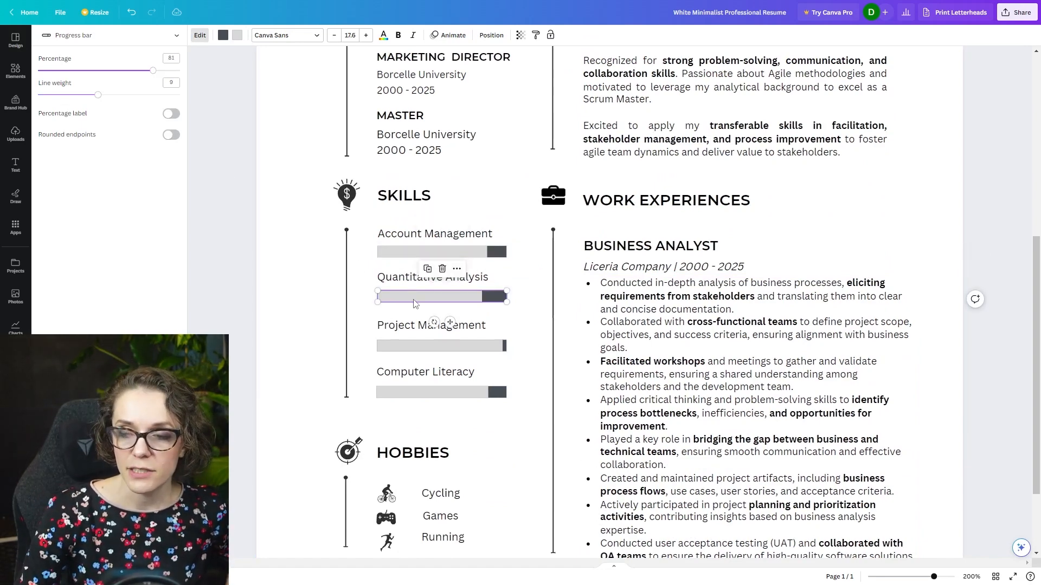
pyautogui.click(423, 346)
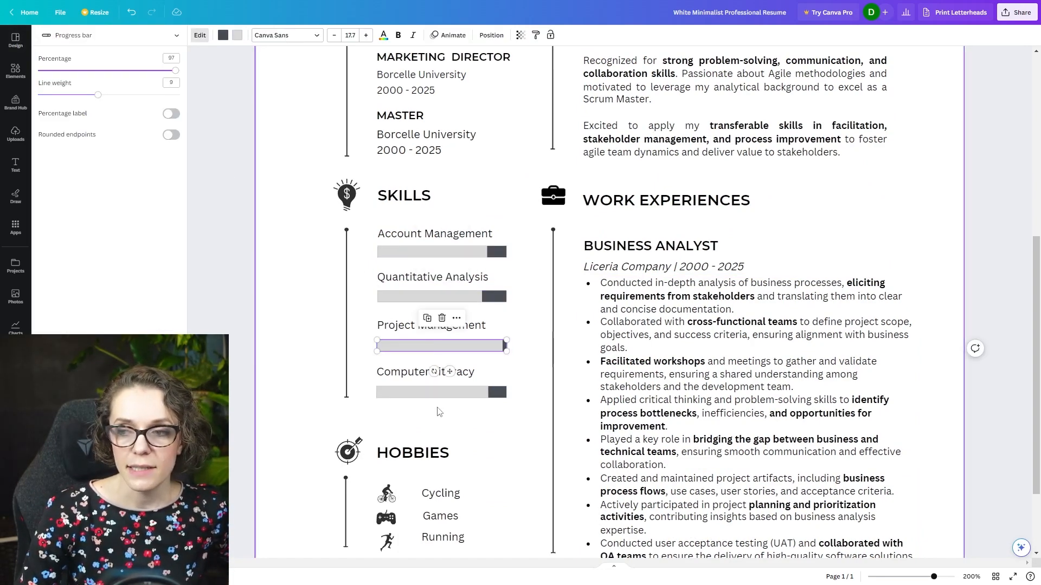
pyautogui.scroll(-2, 439, 412)
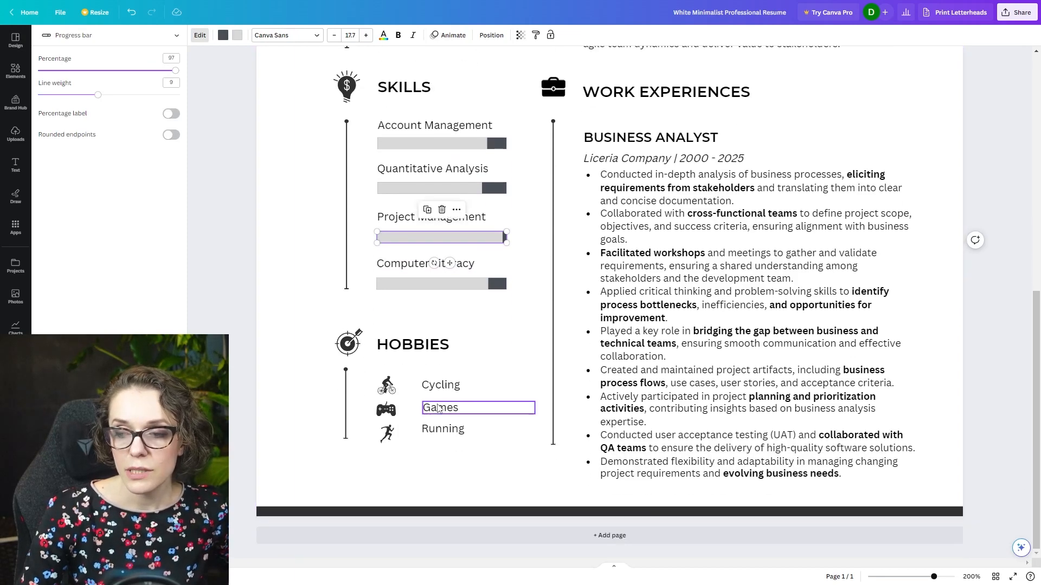
pyautogui.scroll(8, 504, 469)
pyautogui.scroll(-5, 488, 477)
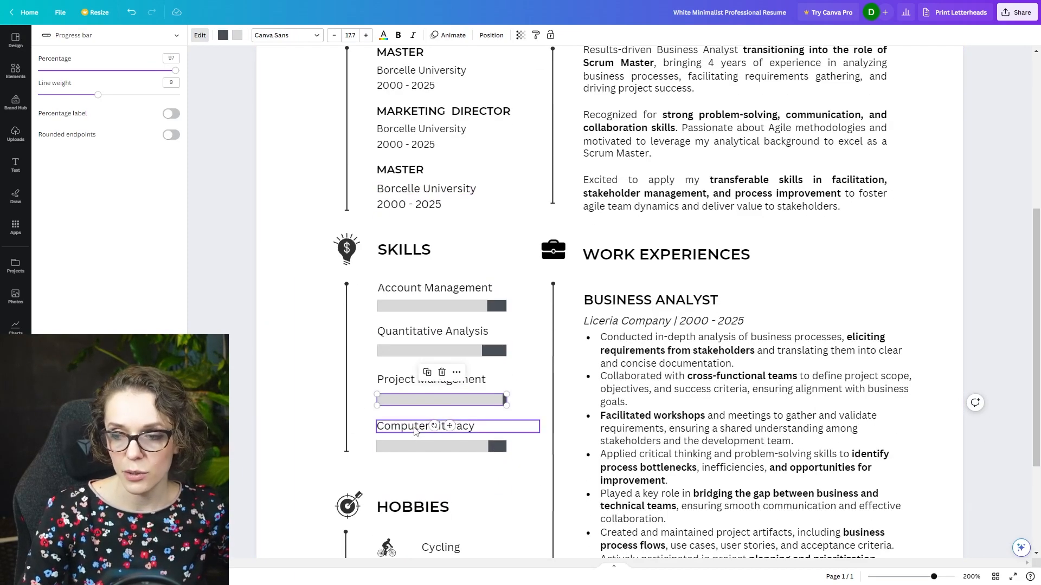
pyautogui.scroll(-3, 415, 432)
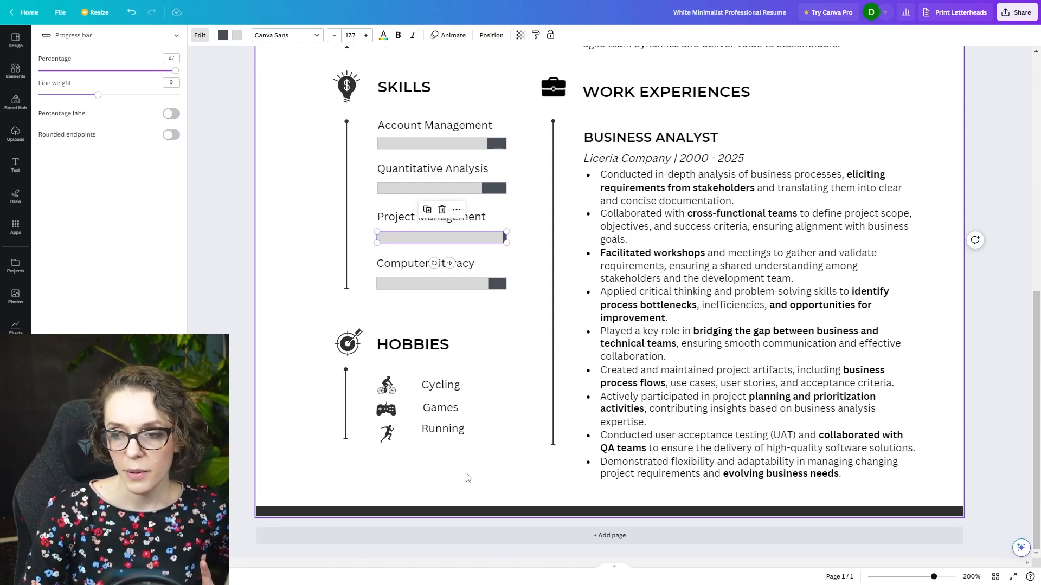
pyautogui.scroll(8, 467, 477)
pyautogui.scroll(-2, 479, 388)
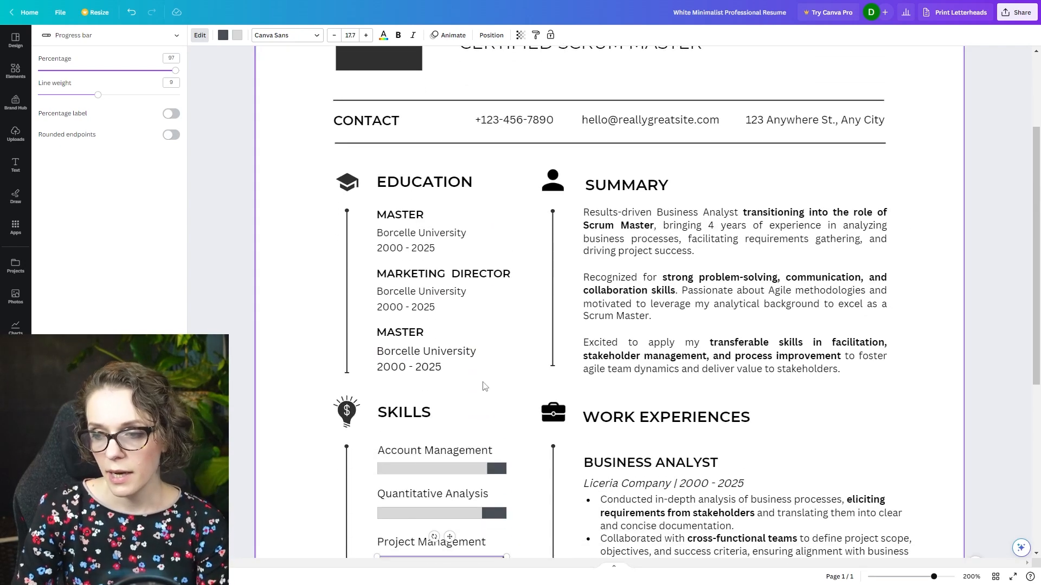
# - Delete the second and third Education entries, keeping only the first MASTER entry
pyautogui.moveTo(491, 386); pyautogui.dragTo(366, 267)
pyautogui.press('Delete')
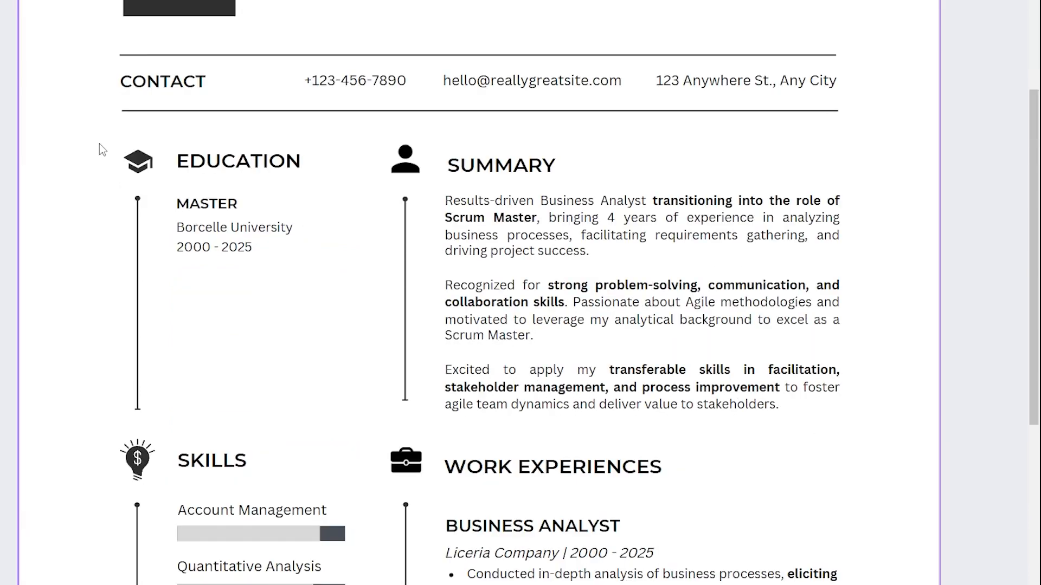
pyautogui.moveTo(99, 144); pyautogui.dragTo(230, 161)
pyautogui.moveTo(279, 307); pyautogui.dragTo(179, 194)
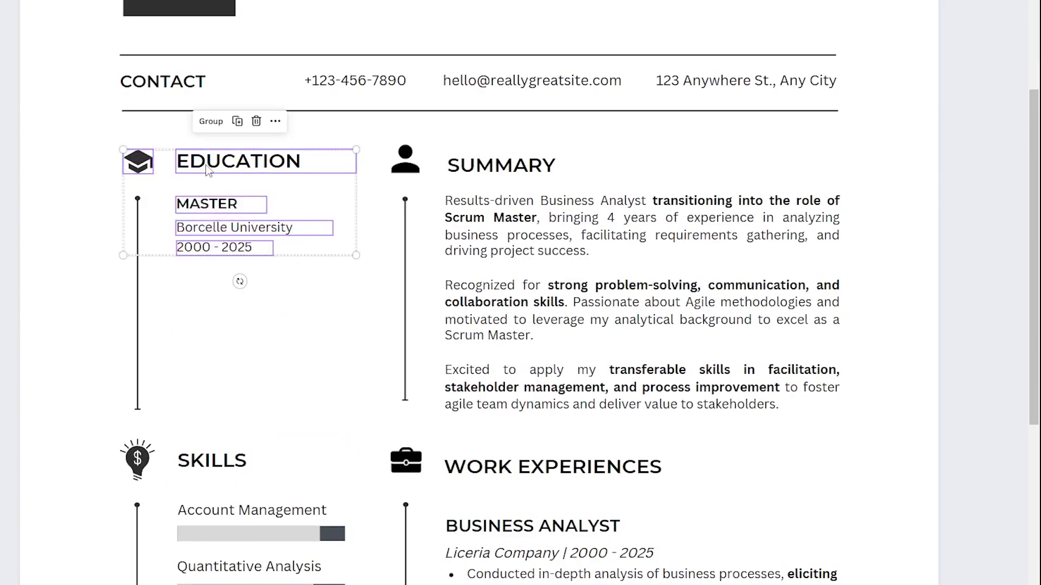
# - Move the Hobbies section up directly beneath the remaining Education entry
pyautogui.scroll(-5, 249, 300)
pyautogui.moveTo(90, 413); pyautogui.dragTo(260, 556)
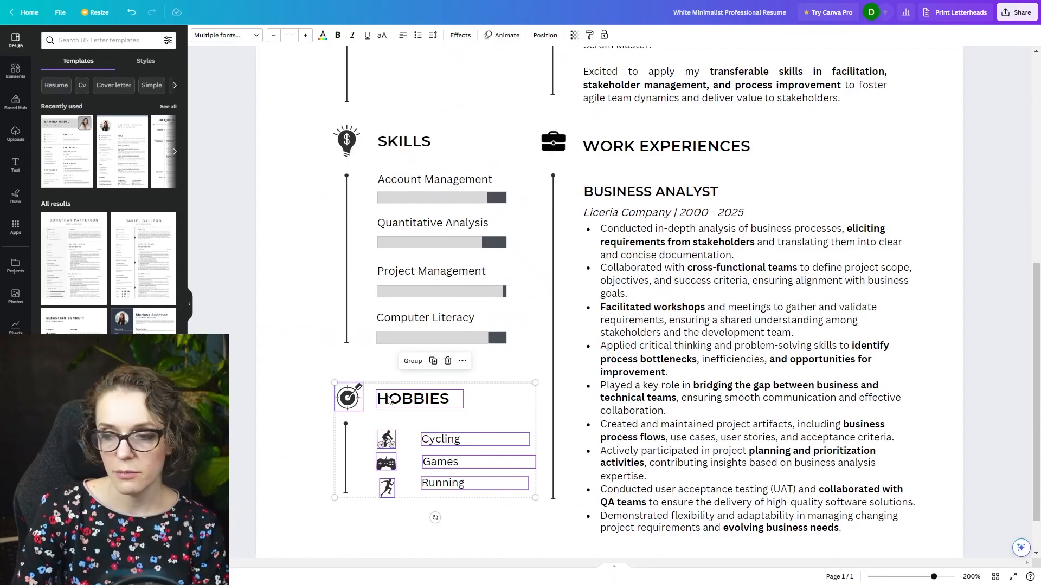
pyautogui.moveTo(389, 401); pyautogui.dragTo(391, 217)
pyautogui.scroll(4, 391, 378)
pyautogui.click(253, 146)
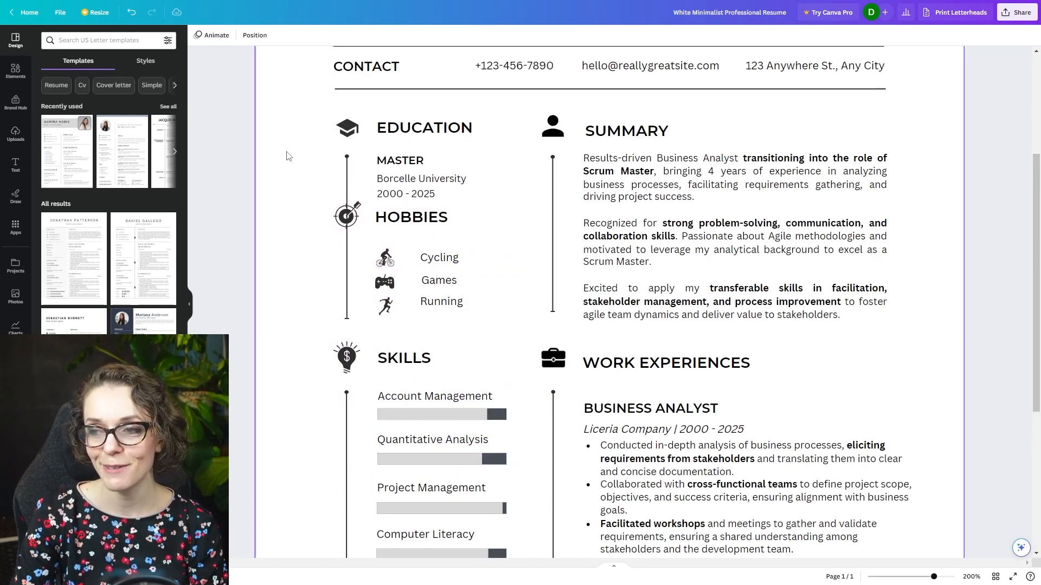
# - Move the Education block down below Skills and shift Hobbies into its former place beside Summary
pyautogui.moveTo(514, 201); pyautogui.dragTo(428, 352)
pyautogui.scroll(-5, 396, 279)
pyautogui.scroll(6, 488, 326)
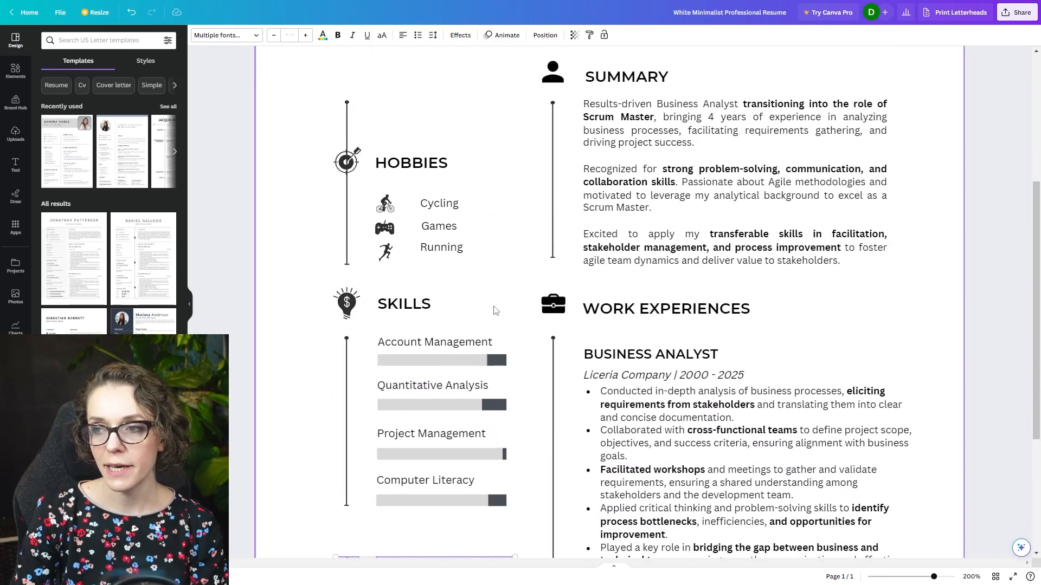
pyautogui.moveTo(478, 389); pyautogui.dragTo(415, 185)
pyautogui.keyDown('shift'); pyautogui.click(348, 271); pyautogui.keyUp('shift')
pyautogui.click(418, 188)
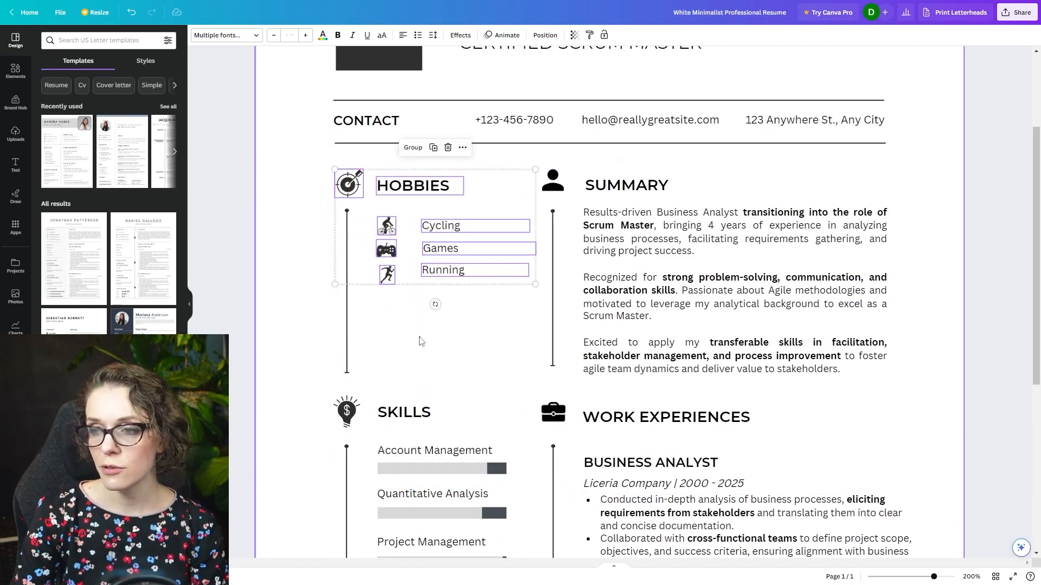
# - Replace the Hobbies heading with "CERTIFICATIONS" and the hobby list with "Professional Scrum Master I (PSM I), 2023, Scrum.org"
pyautogui.doubleClick(423, 190)
pyautogui.write('CERTIFICATIONS')
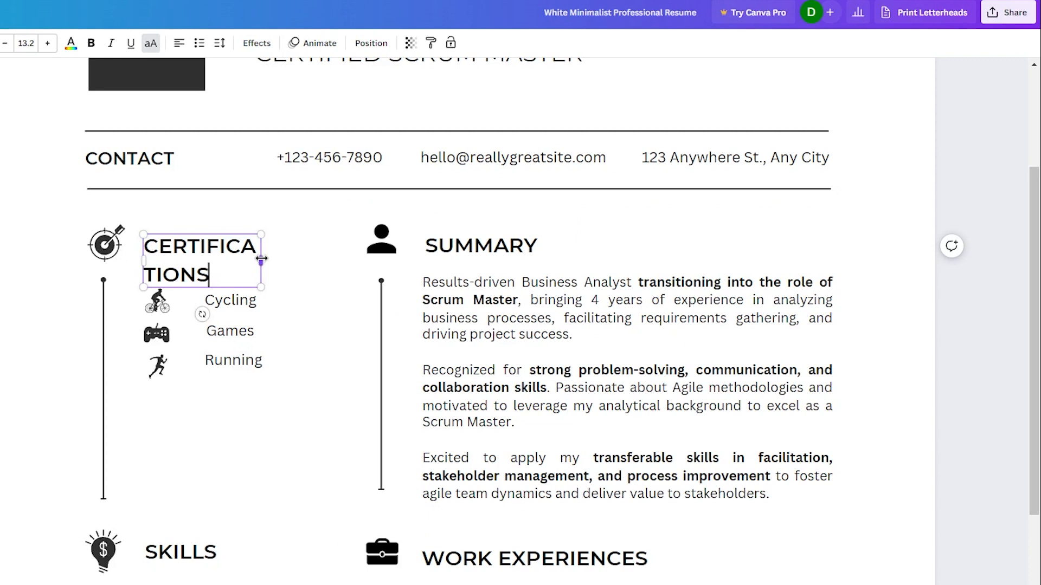
pyautogui.moveTo(261, 259); pyautogui.dragTo(338, 246)
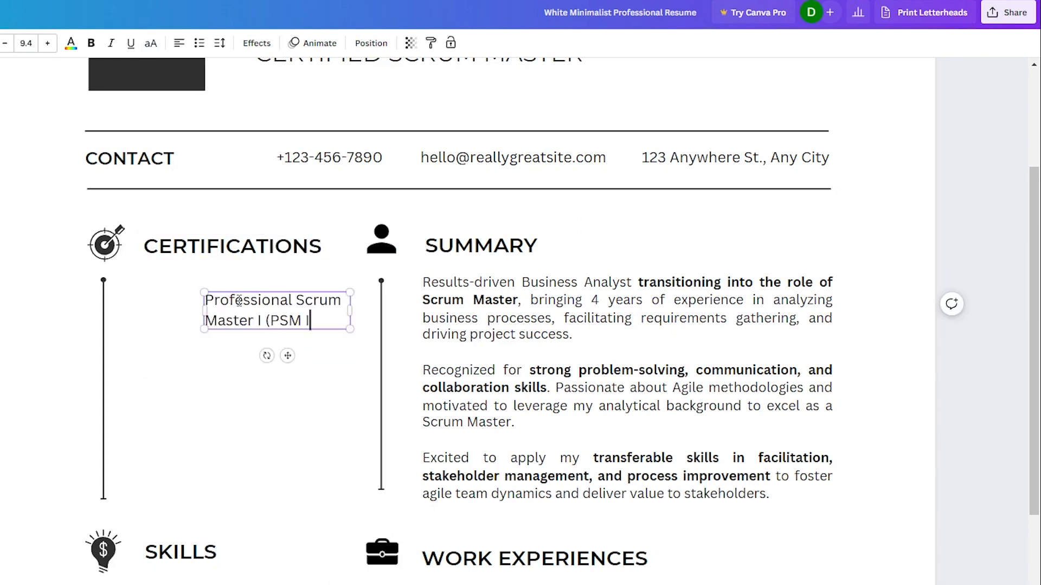
pyautogui.write(', 2023, Scrum.org')
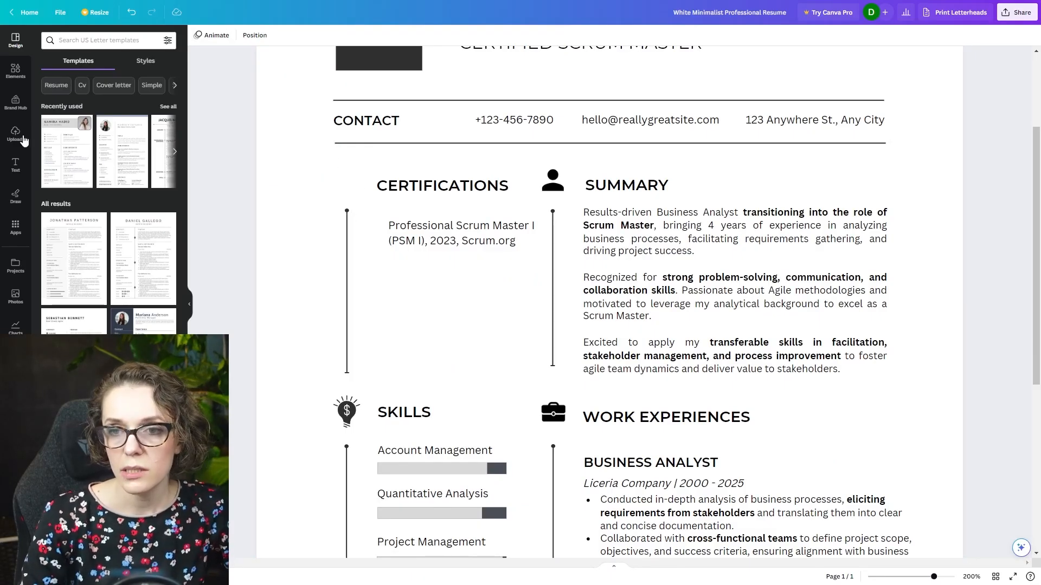
# - Search the design elements for a certification icon and limit the results to graphics
pyautogui.click(15, 70)
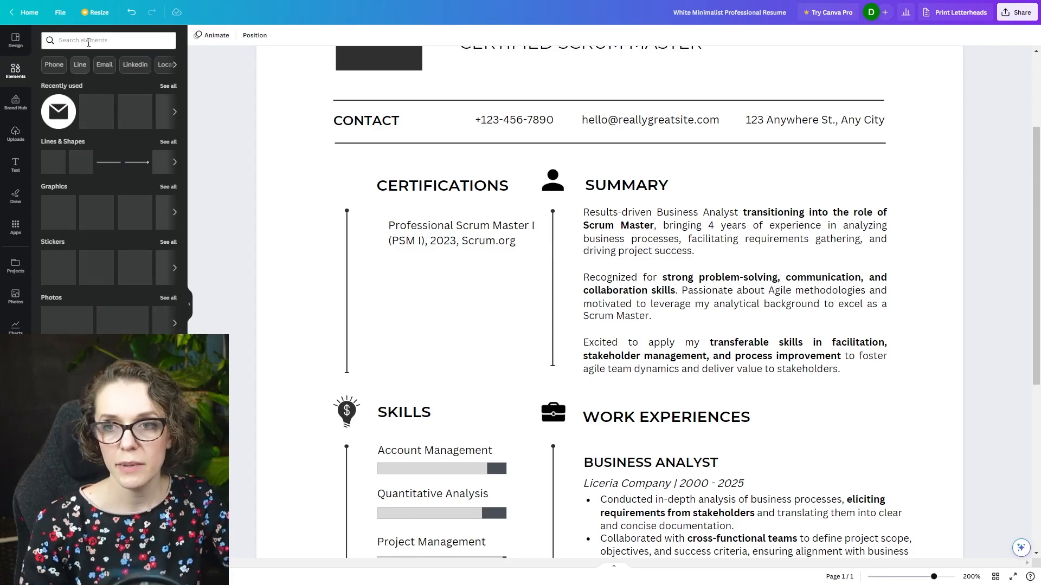
pyautogui.click(88, 43)
pyautogui.write('cerifit')
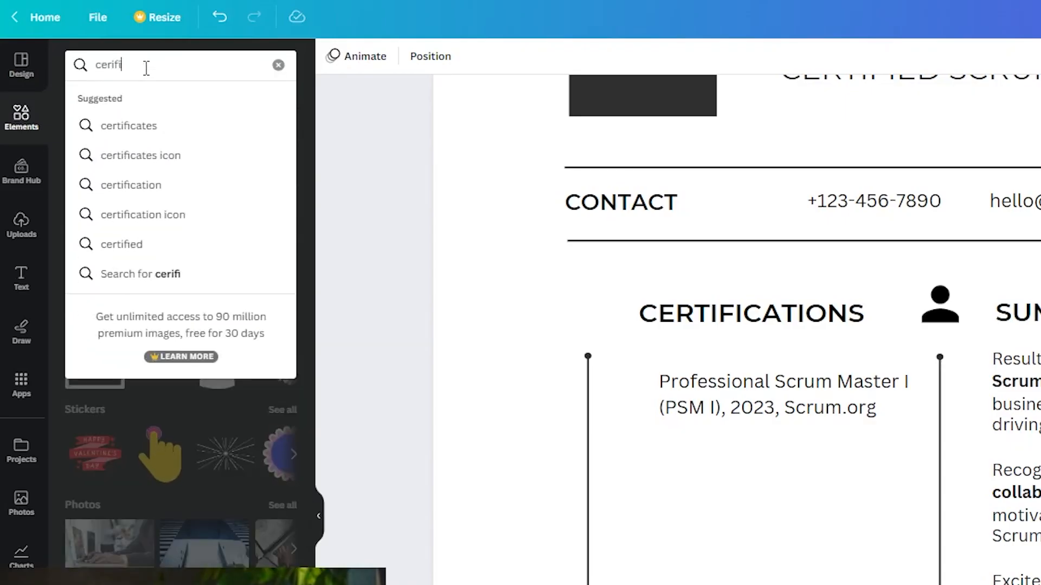
pyautogui.press('BackSpace')
pyautogui.press('BackSpace')
pyautogui.press('BackSpace')
pyautogui.press('BackSpace')
pyautogui.press('BackSpace')
pyautogui.press('BackSpace')
pyautogui.press('BackSpace')
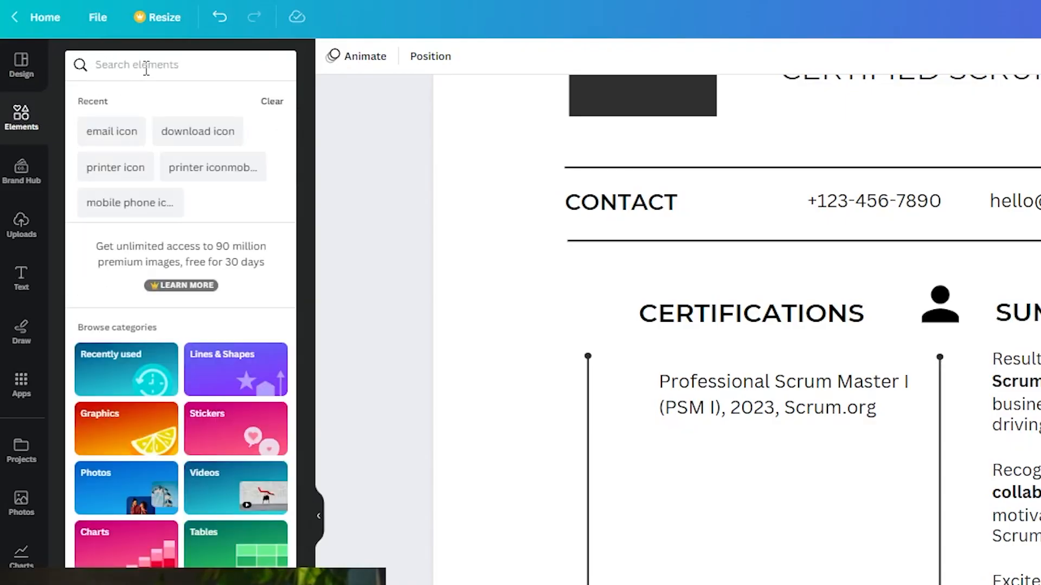
pyautogui.click(510, 257)
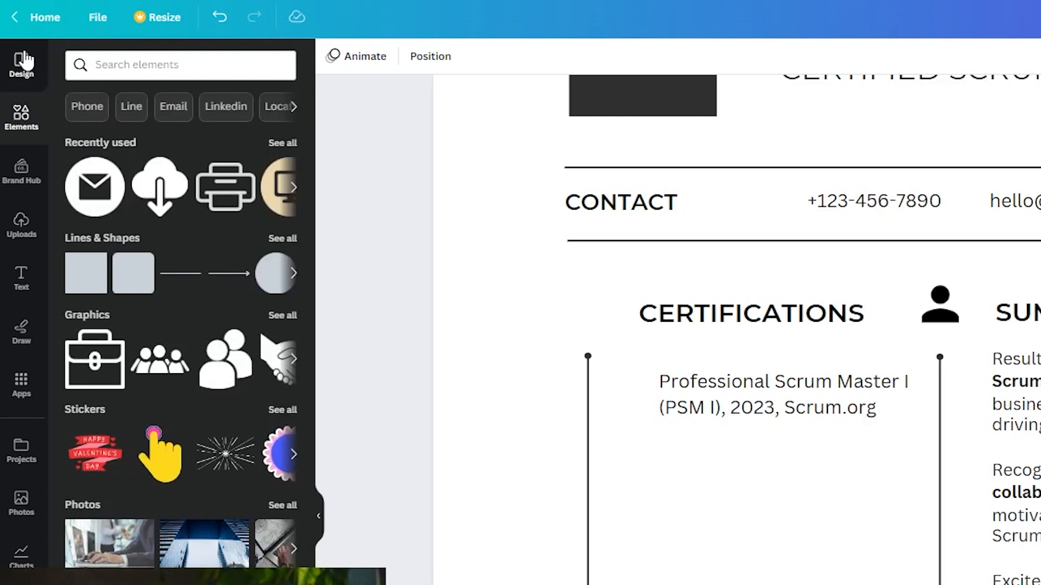
pyautogui.click(148, 61)
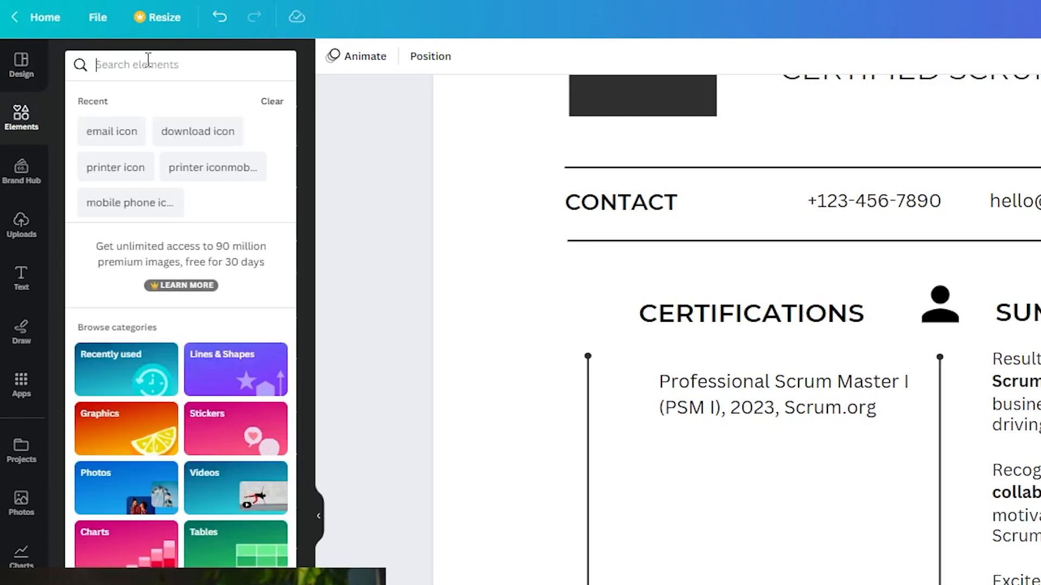
pyautogui.write('cetification')
pyautogui.press('Return')
pyautogui.click(121, 108)
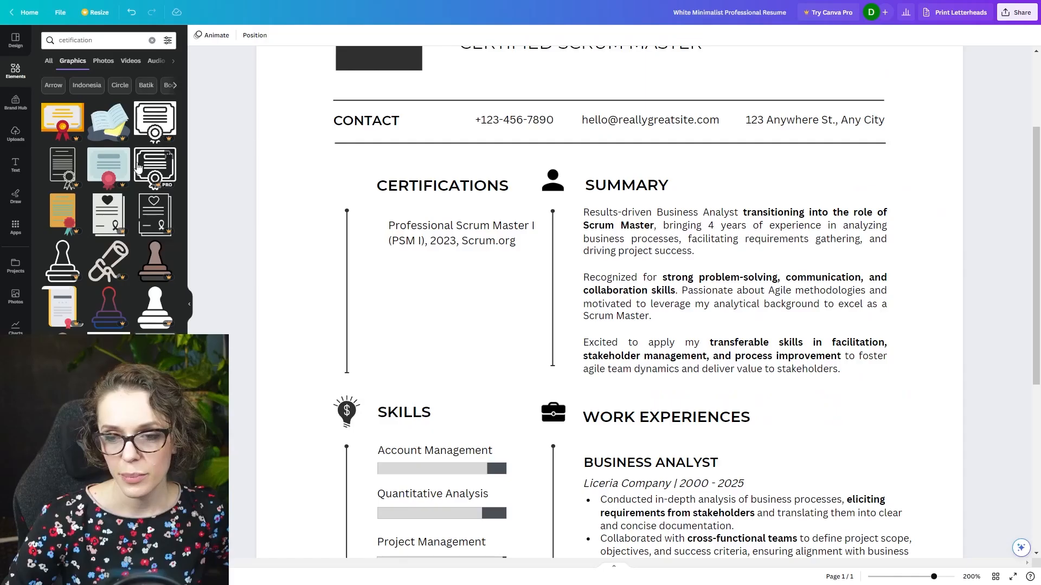
# - Search the graphics for "stamp" and place the red scalloped seal over the Certifications section
pyautogui.doubleClick(107, 67)
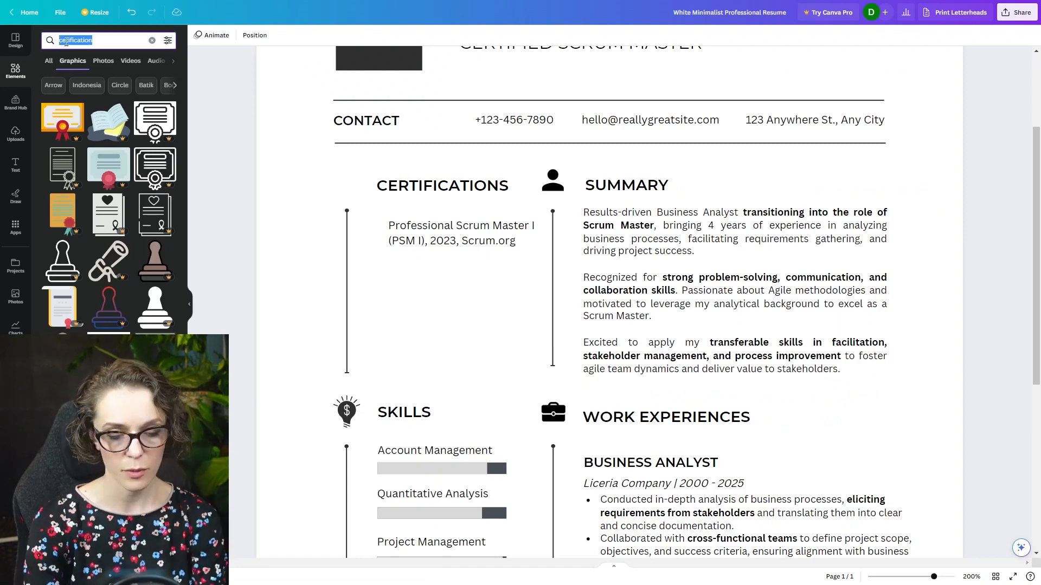
pyautogui.write('sta')
pyautogui.click(103, 174)
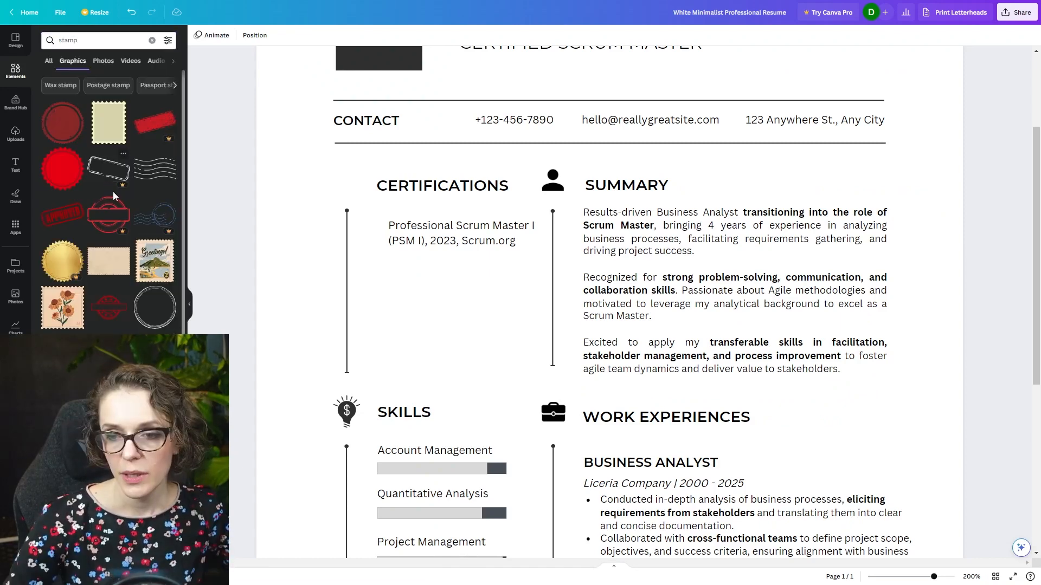
pyautogui.click(63, 154)
pyautogui.moveTo(509, 324); pyautogui.dragTo(328, 211)
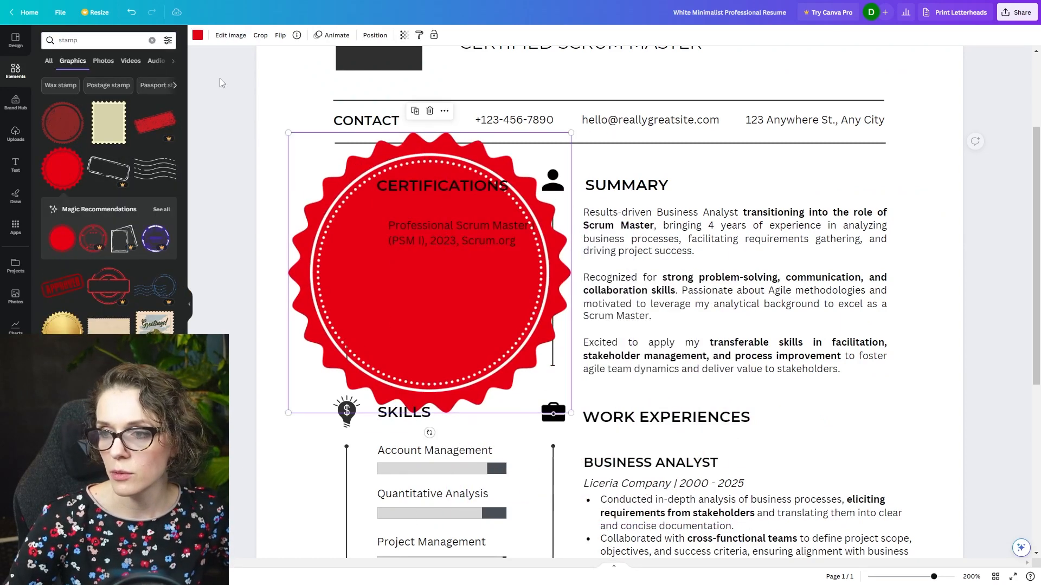
# - Recolor the seal black, shrink it to icon size and place it beside the CERTIFICATIONS heading
pyautogui.click(197, 34)
pyautogui.click(73, 88)
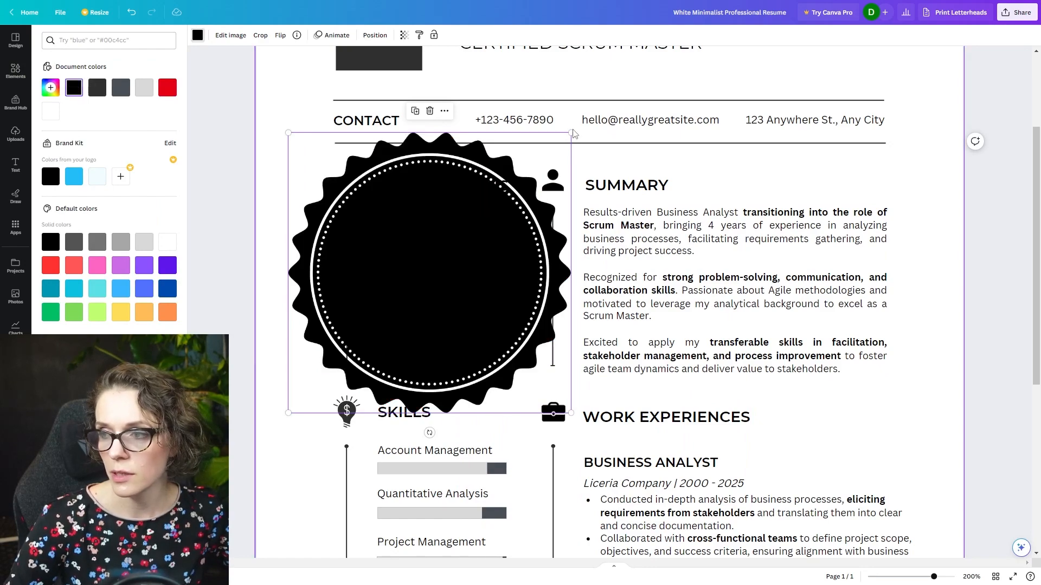
pyautogui.moveTo(571, 133); pyautogui.dragTo(350, 264)
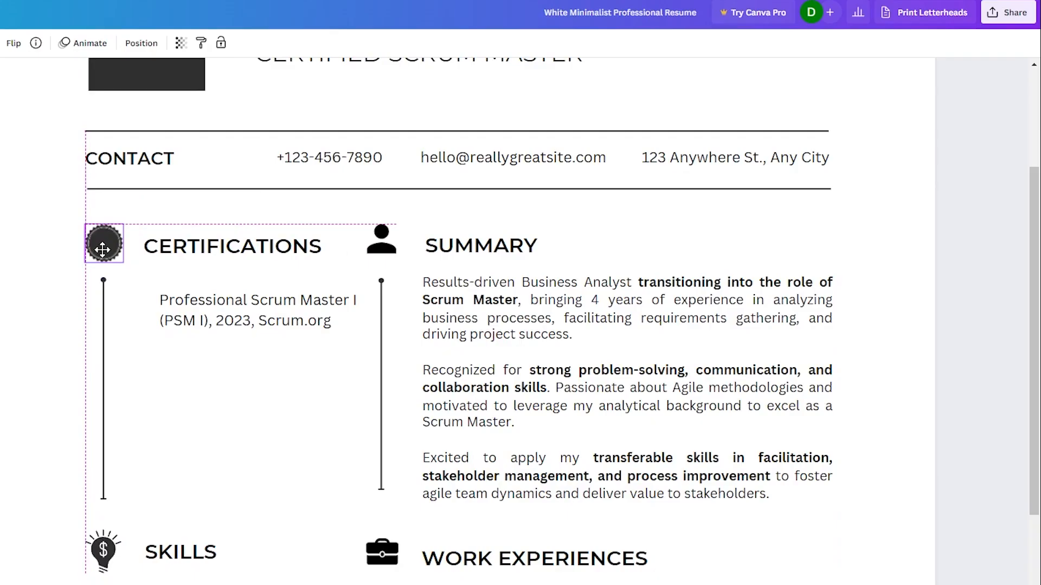
pyautogui.moveTo(102, 250); pyautogui.dragTo(102, 248)
# - Add the uploaded PSM I badge to the resume, shrink it to icon size and place it before the certification text
pyautogui.click(233, 472)
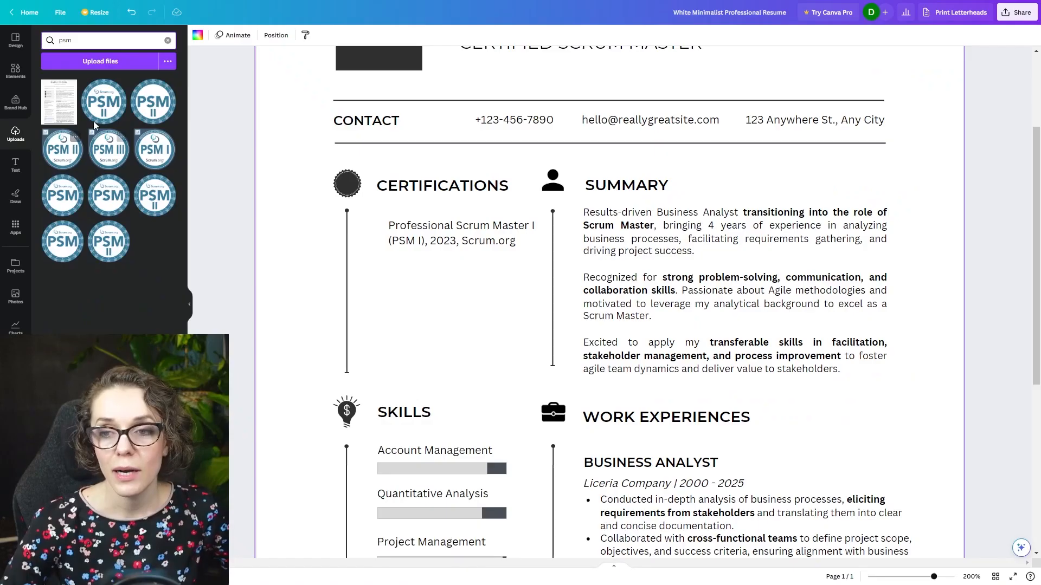
pyautogui.moveTo(259, 251); pyautogui.dragTo(684, 459)
pyautogui.moveTo(404, 274); pyautogui.dragTo(515, 373)
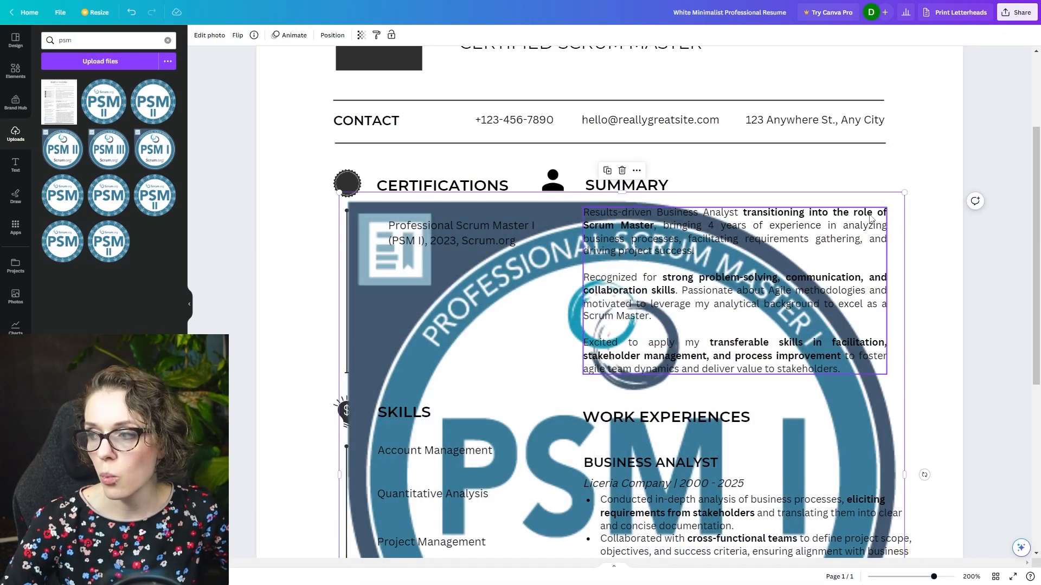
pyautogui.moveTo(904, 193); pyautogui.dragTo(653, 332)
pyautogui.moveTo(486, 401); pyautogui.dragTo(507, 210)
pyautogui.scroll(-1, 699, 494)
pyautogui.scroll(-2, 699, 495)
pyautogui.moveTo(716, 459); pyautogui.dragTo(393, 138)
pyautogui.scroll(1, 460, 208)
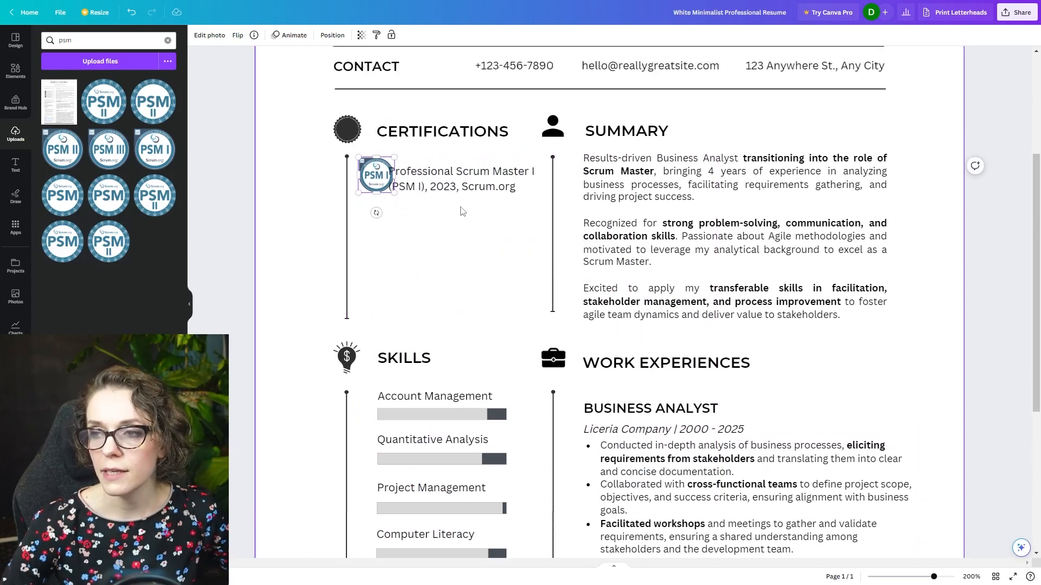
pyautogui.scroll(2, 459, 207)
# - Shift the "Professional Scrum Master I (PSM I), 2023, Scrum.org" text sideways so it clears the PSM I badge
pyautogui.moveTo(449, 288); pyautogui.dragTo(460, 285)
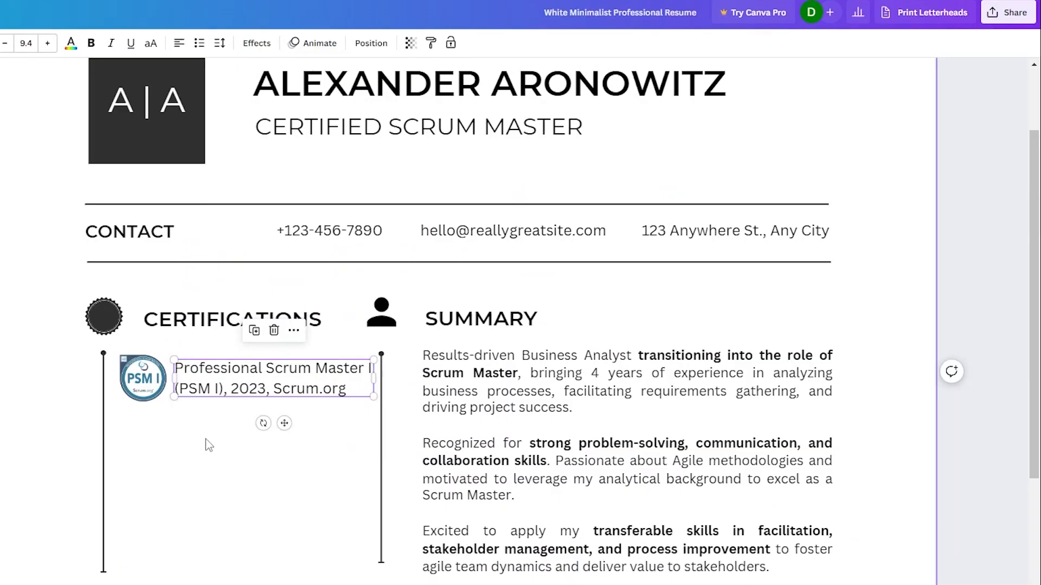
pyautogui.click(209, 445)
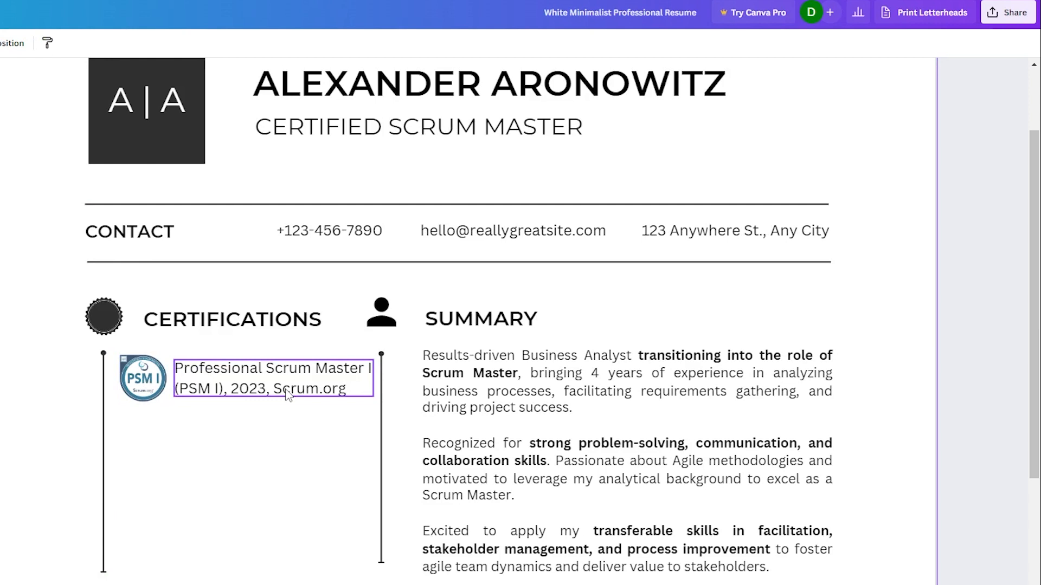
pyautogui.click(143, 379)
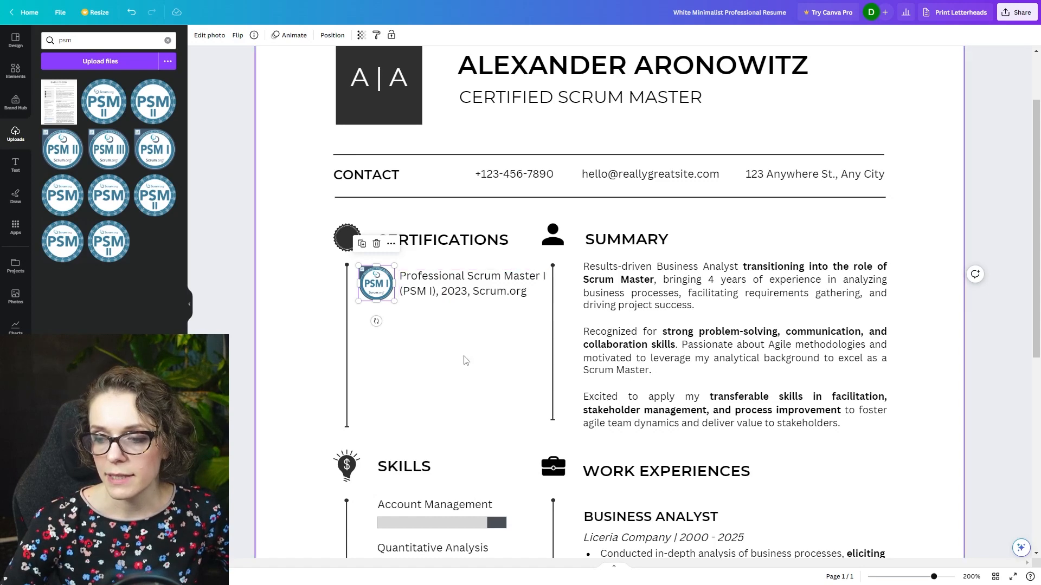
# - Shorten the vertical line beside the Certifications entry so it ends just below the PSM I badge
pyautogui.scroll(-3, 463, 369)
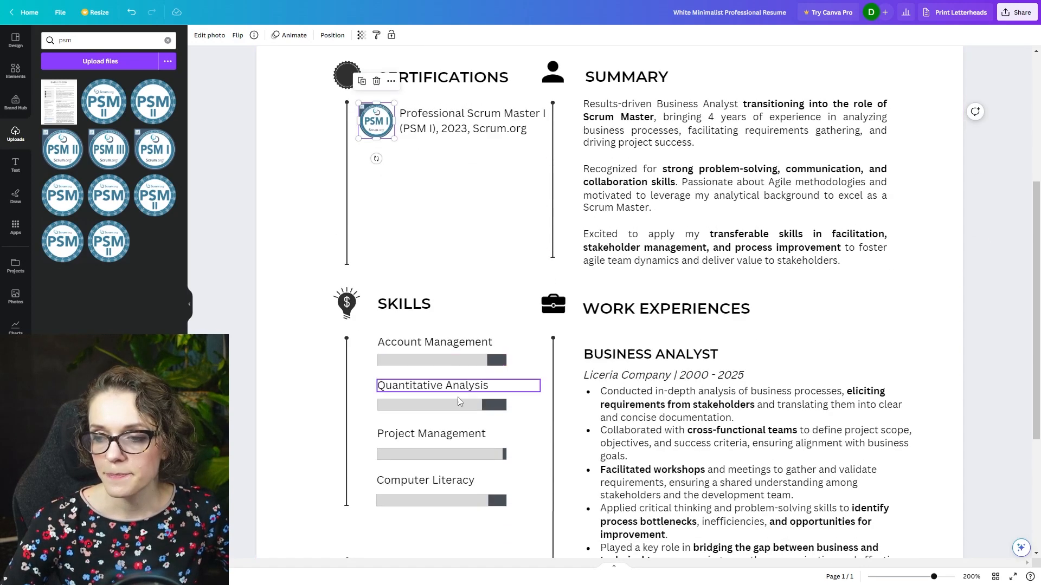
pyautogui.click(347, 263)
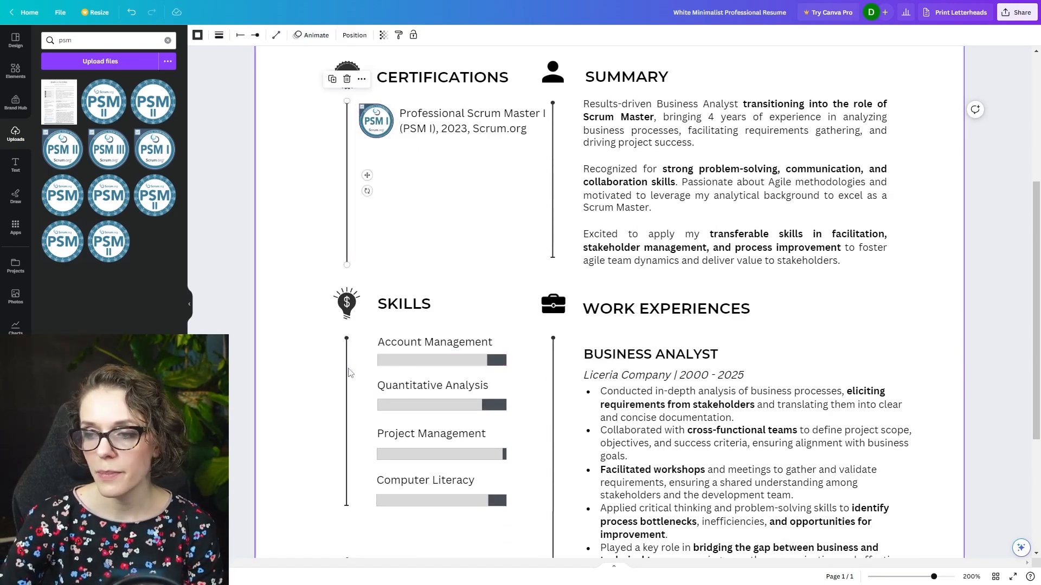
pyautogui.scroll(-3, 358, 311)
pyautogui.moveTo(308, 377); pyautogui.dragTo(442, 524)
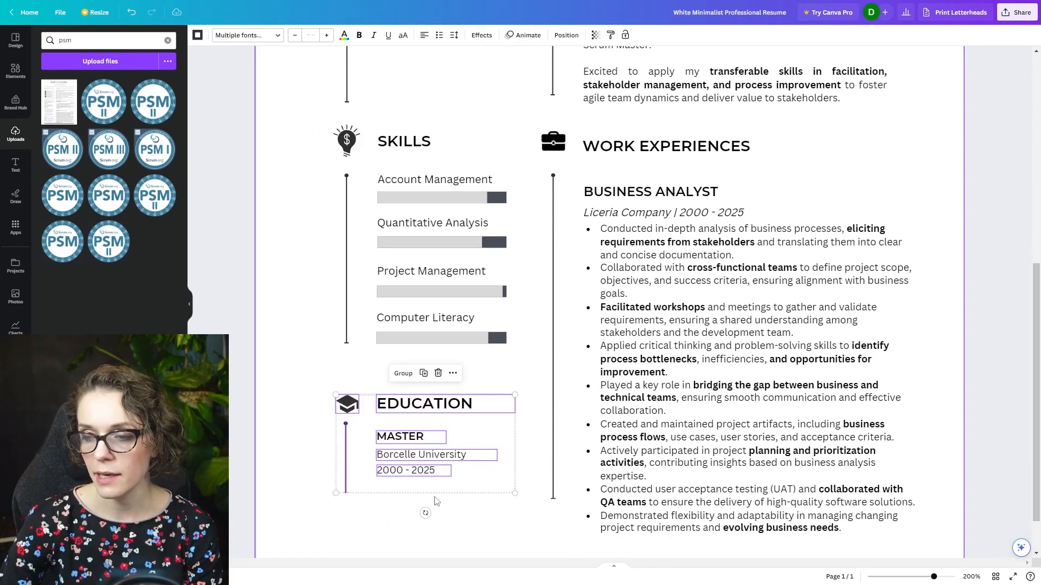
pyautogui.scroll(4, 428, 523)
pyautogui.click(347, 317)
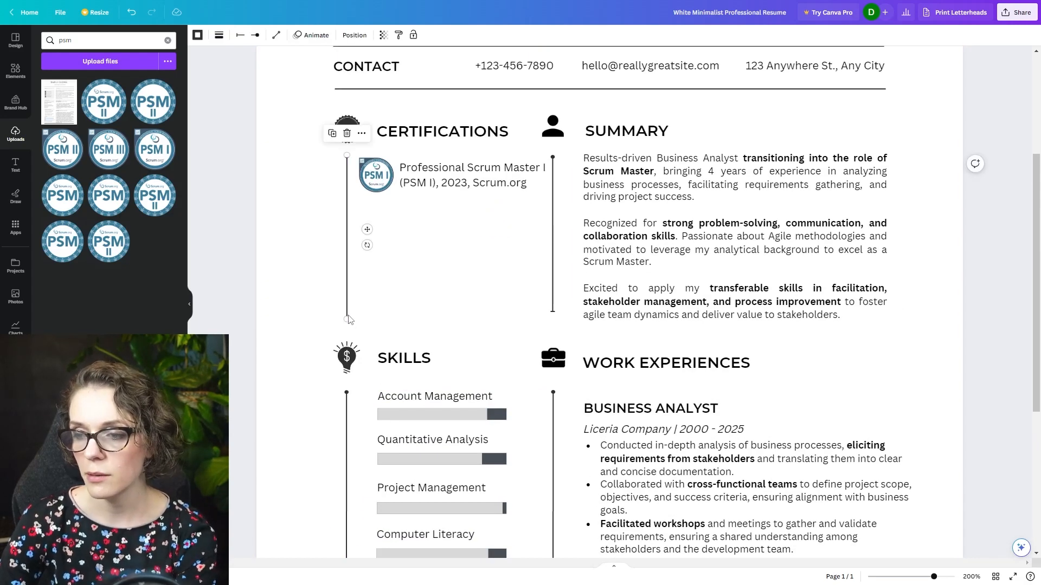
pyautogui.moveTo(347, 318); pyautogui.dragTo(353, 211)
# - Move the whole Education section, with its icon and line, into the gap between Certifications and Skills
pyautogui.scroll(-4, 412, 278)
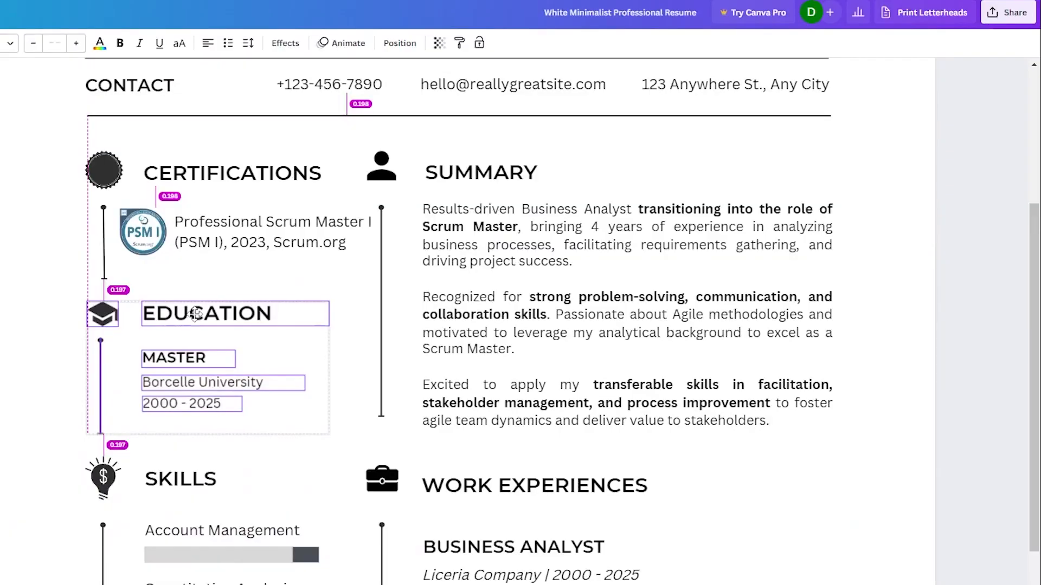
pyautogui.moveTo(195, 313); pyautogui.dragTo(196, 313)
pyautogui.click(30, 442)
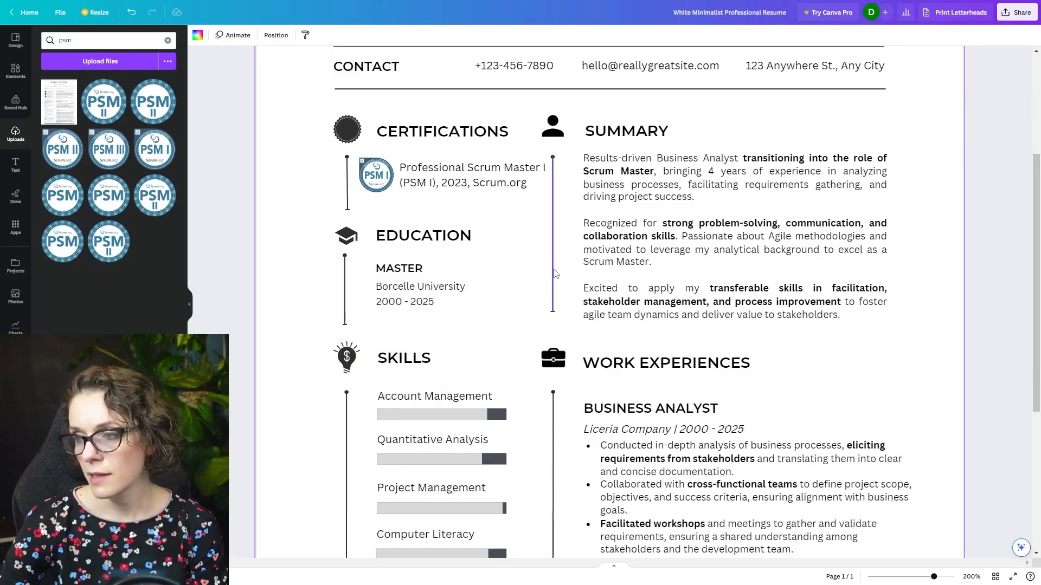
# - Lengthen the vertical line beside the Summary text so it ends level with the Education line
pyautogui.moveTo(300, 121); pyautogui.dragTo(432, 280)
pyautogui.click(572, 280)
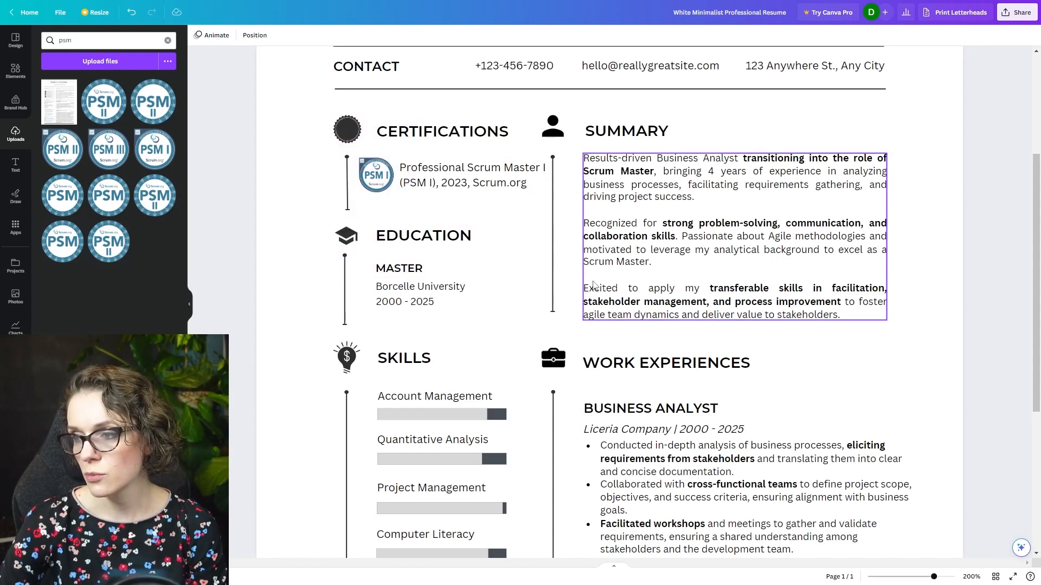
pyautogui.click(553, 311)
pyautogui.moveTo(553, 311); pyautogui.dragTo(554, 325)
pyautogui.click(304, 302)
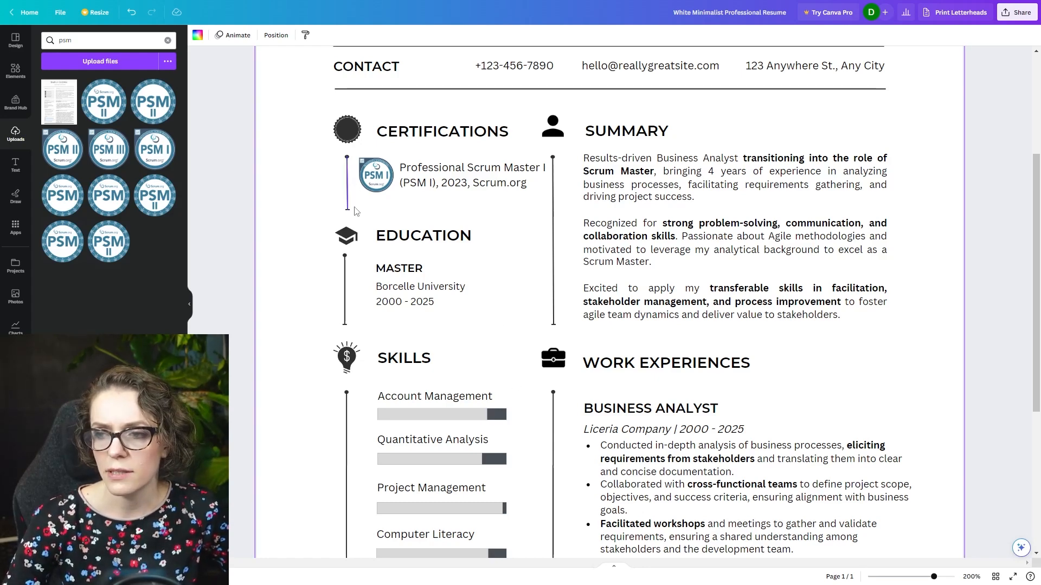
# - Extend the vertical line of the Skills section down to the level of the Work Experiences line's end
pyautogui.scroll(-4, 488, 297)
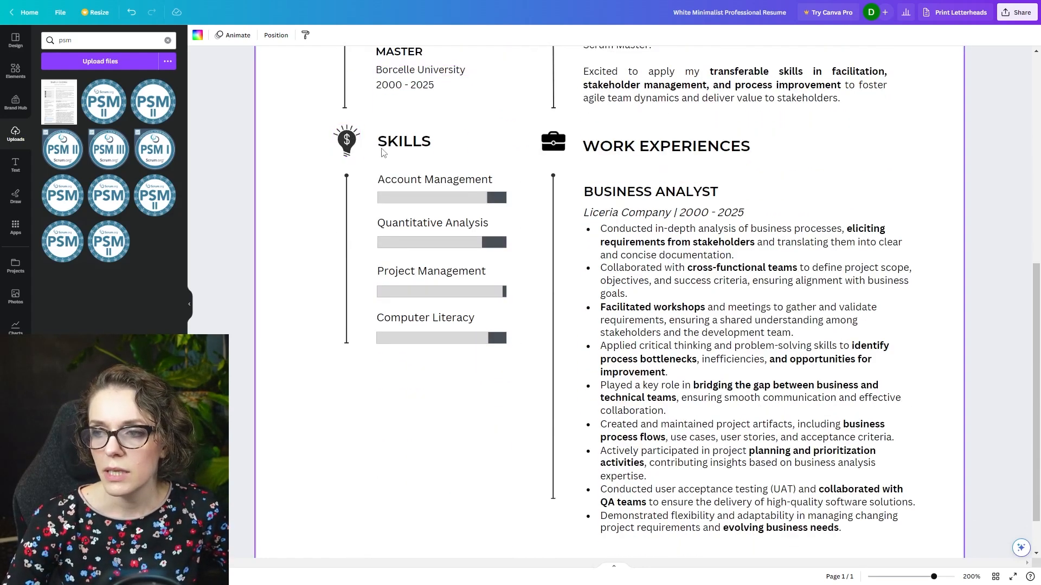
pyautogui.click(391, 144)
pyautogui.click(347, 342)
pyautogui.moveTo(347, 343); pyautogui.dragTo(346, 496)
pyautogui.click(432, 421)
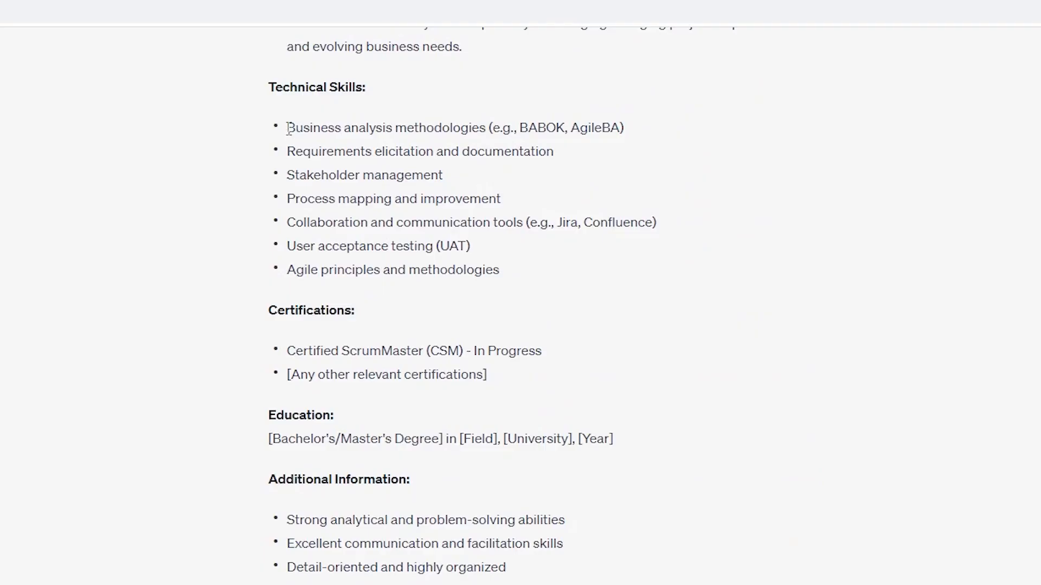
# - Rename the first skill "Agile & Scrum Knowledge" and replace the second with "Stakeholder management" copied from ChatGPT's skills list
pyautogui.moveTo(289, 174); pyautogui.dragTo(501, 179)
pyautogui.hotkey('ctrl', 'c')
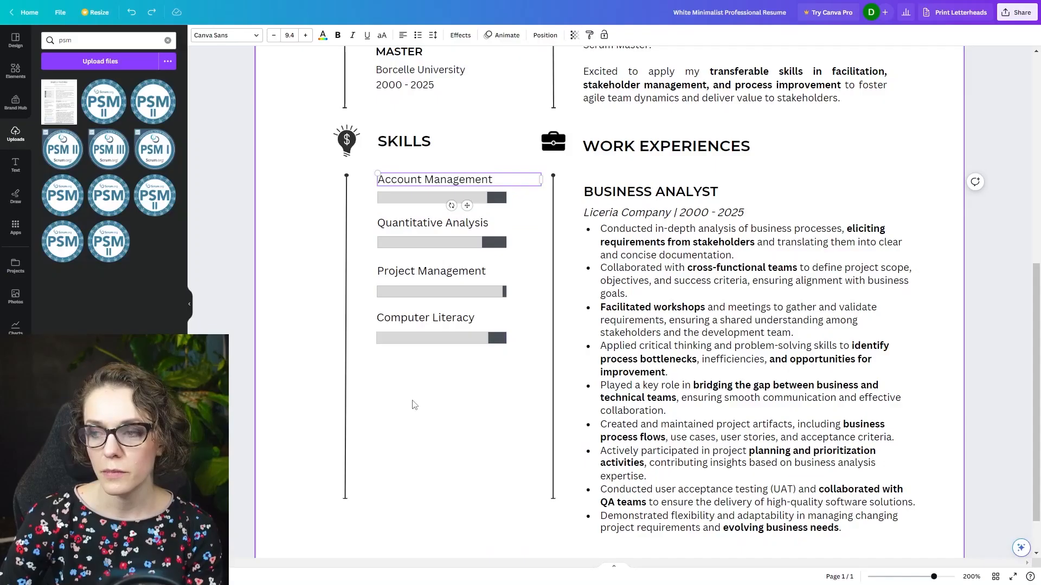
pyautogui.doubleClick(427, 179)
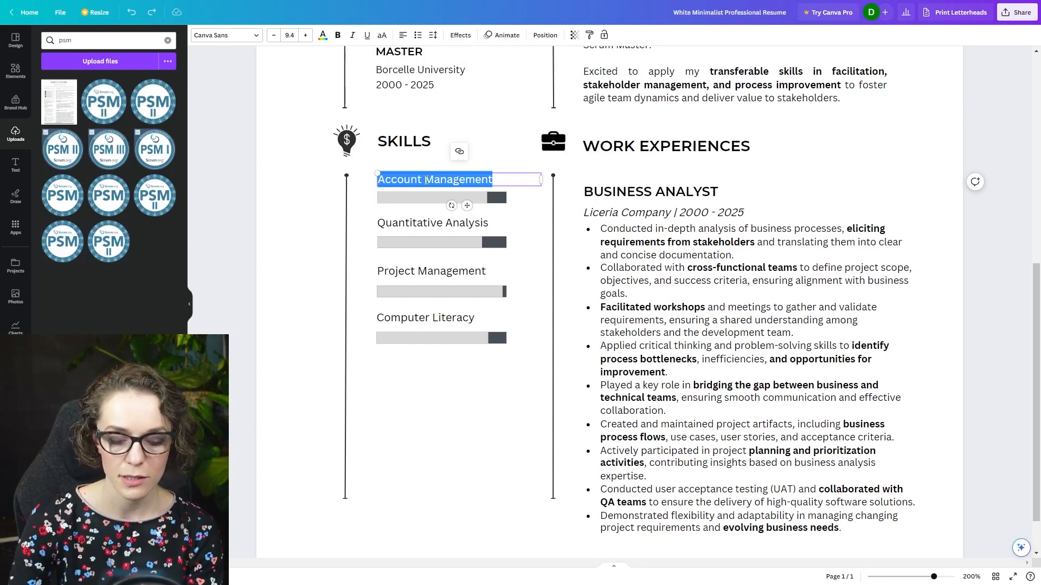
pyautogui.write('Agile ')
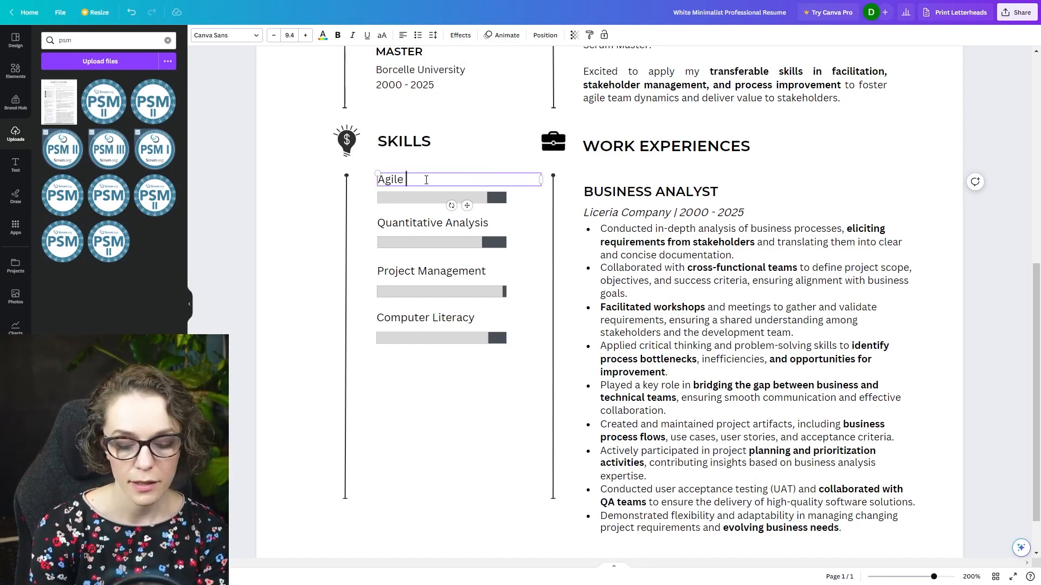
pyautogui.write('& Scrum Knowledge')
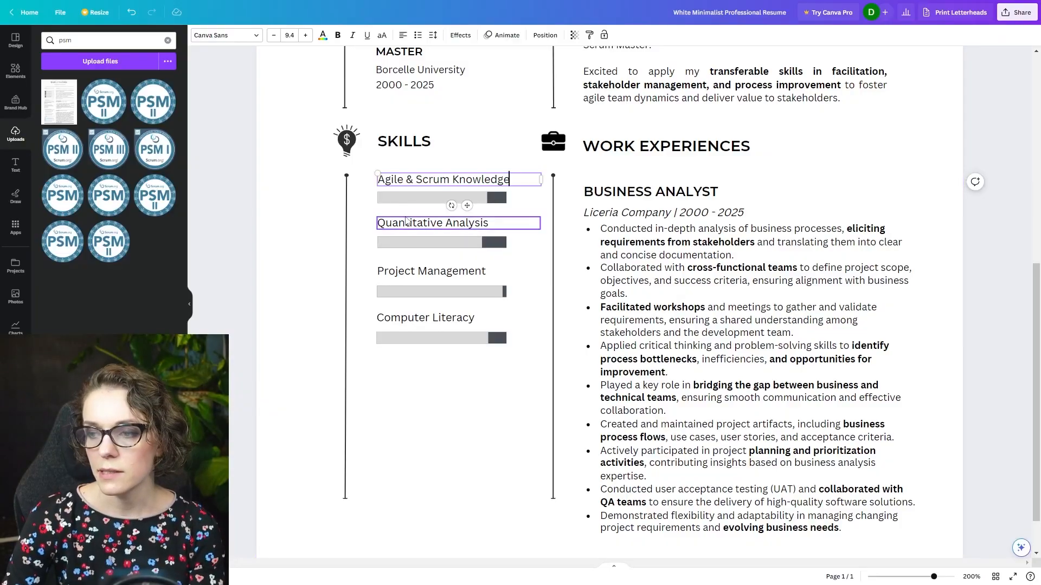
pyautogui.doubleClick(423, 224)
pyautogui.hotkey('ctrl', 'v')
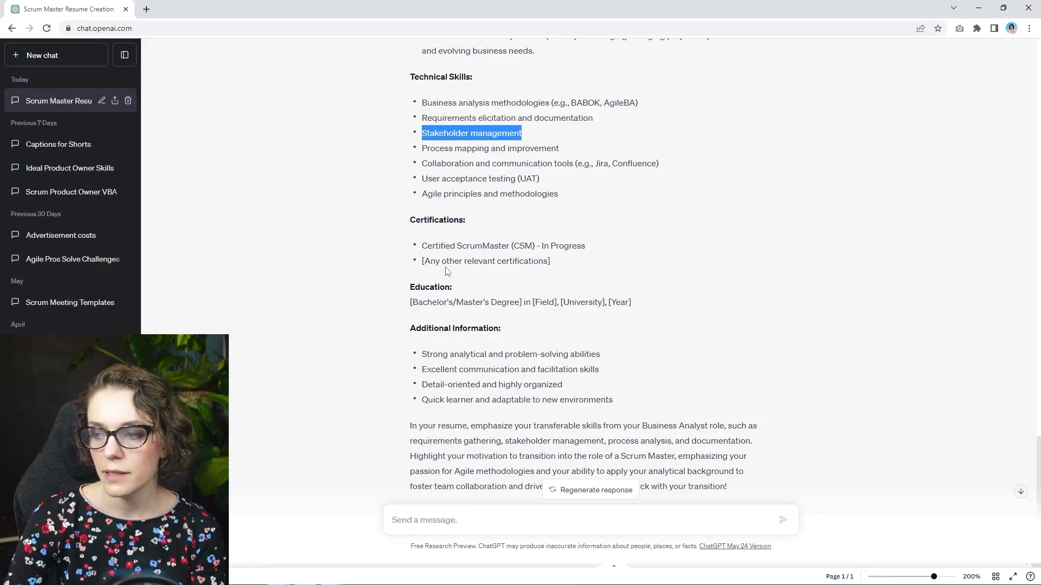
# - Replace the third skill with "Process mapping and improvement" from ChatGPT and trim it to "Process improvement"
pyautogui.moveTo(422, 155); pyautogui.dragTo(576, 155)
pyautogui.hotkey('ctrl', 'c')
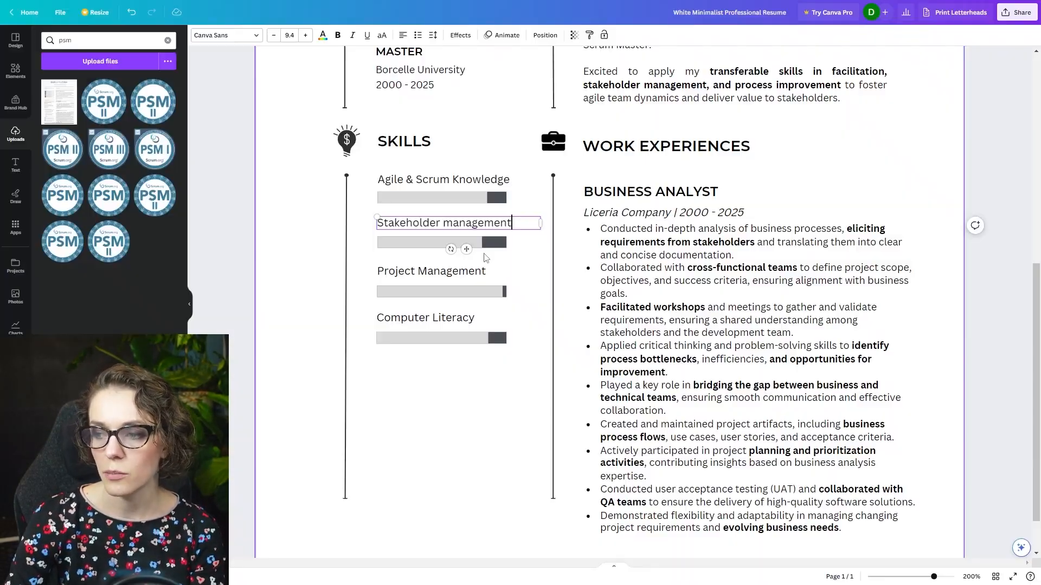
pyautogui.click(431, 270)
pyautogui.doubleClick(431, 270)
pyautogui.hotkey('ctrl', 'v')
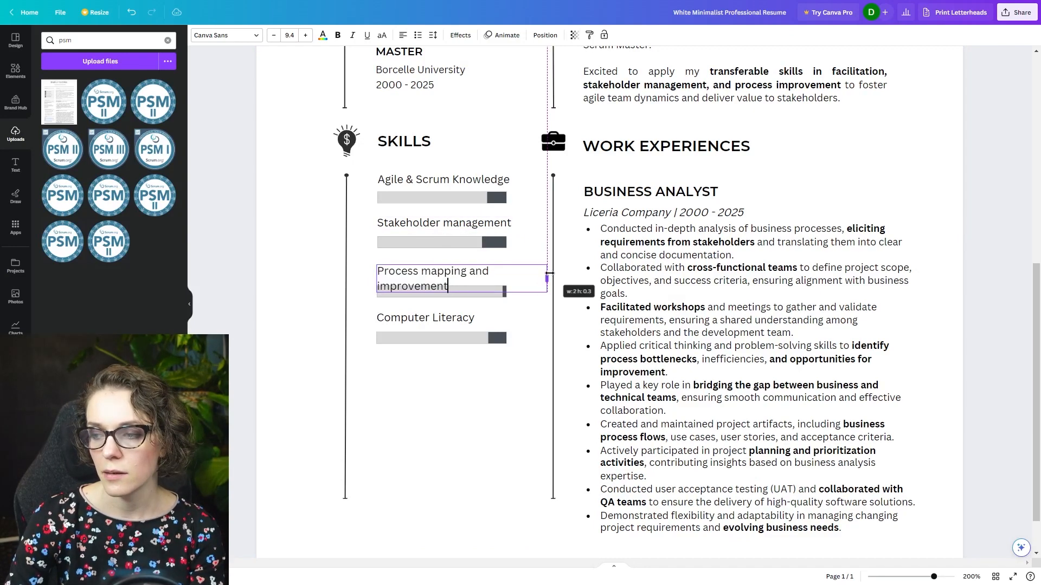
pyautogui.doubleClick(478, 271)
pyautogui.write('&')
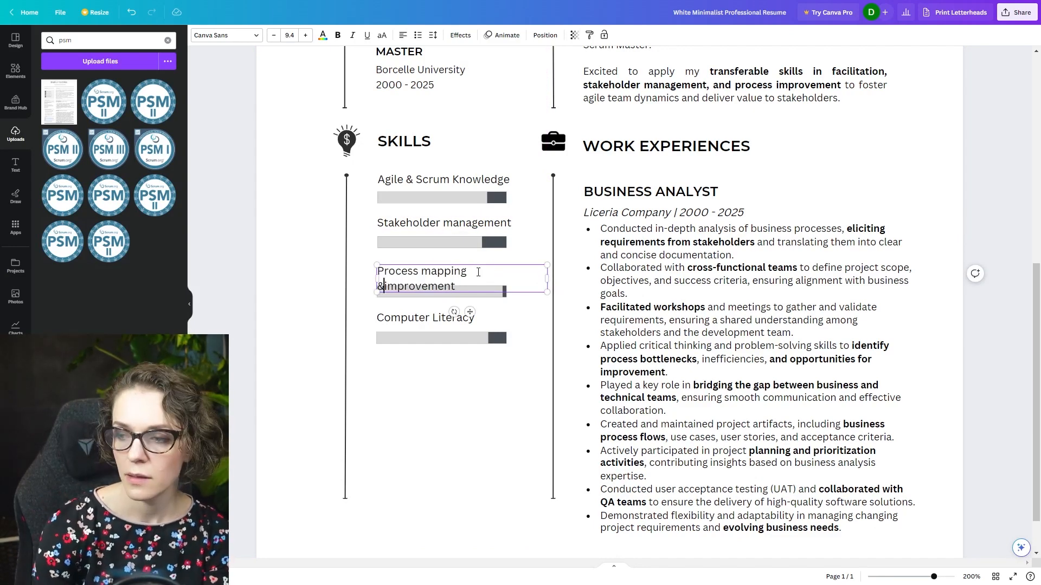
pyautogui.moveTo(421, 271); pyautogui.dragTo(480, 270)
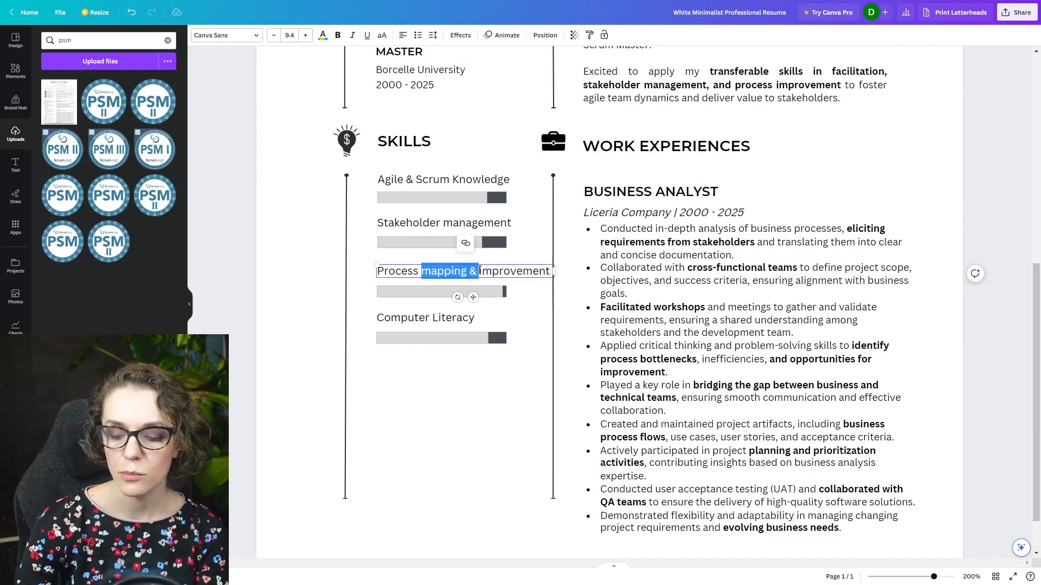
pyautogui.press('BackSpace')
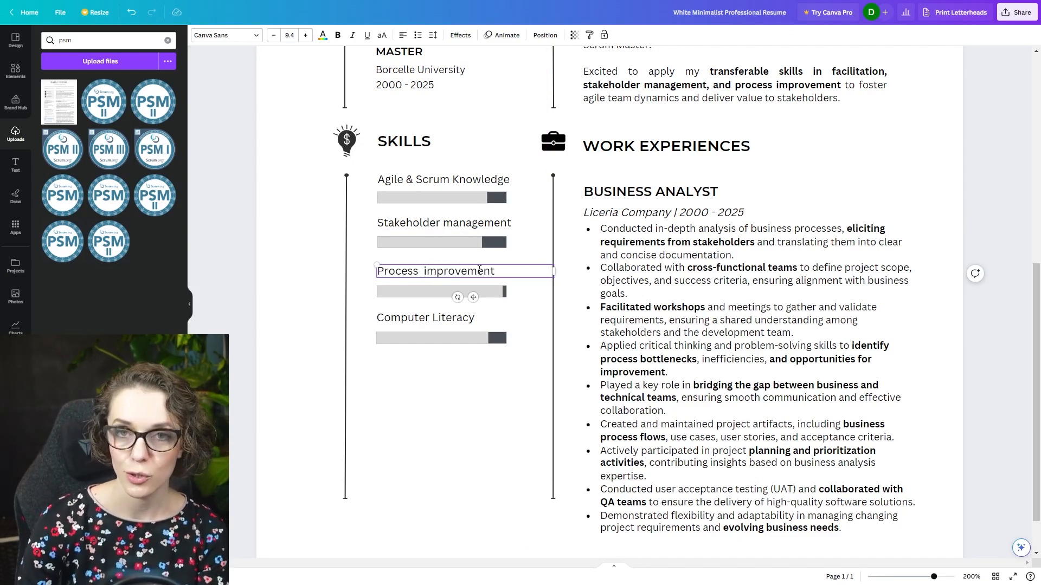
# - Replace Computer Literacy with "Agile project management tools (Jira, Trello, etc.)" from ChatGPT and move it with its bar to the end of the Skills line
pyautogui.hotkey('alt', 'Tab')
pyautogui.moveTo(423, 167); pyautogui.dragTo(705, 163)
pyautogui.scroll(13, 680, 249)
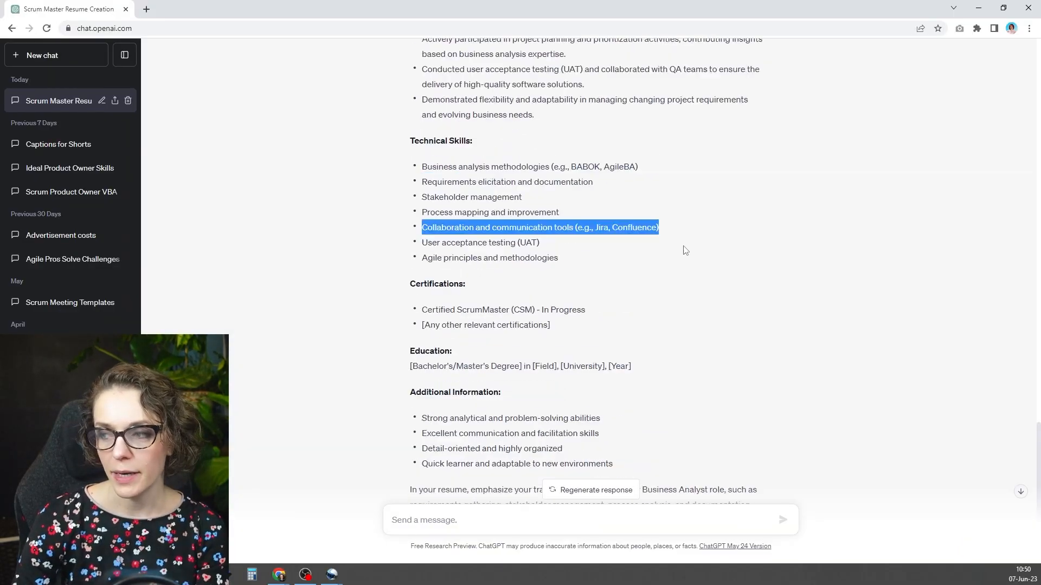
pyautogui.scroll(10, 684, 255)
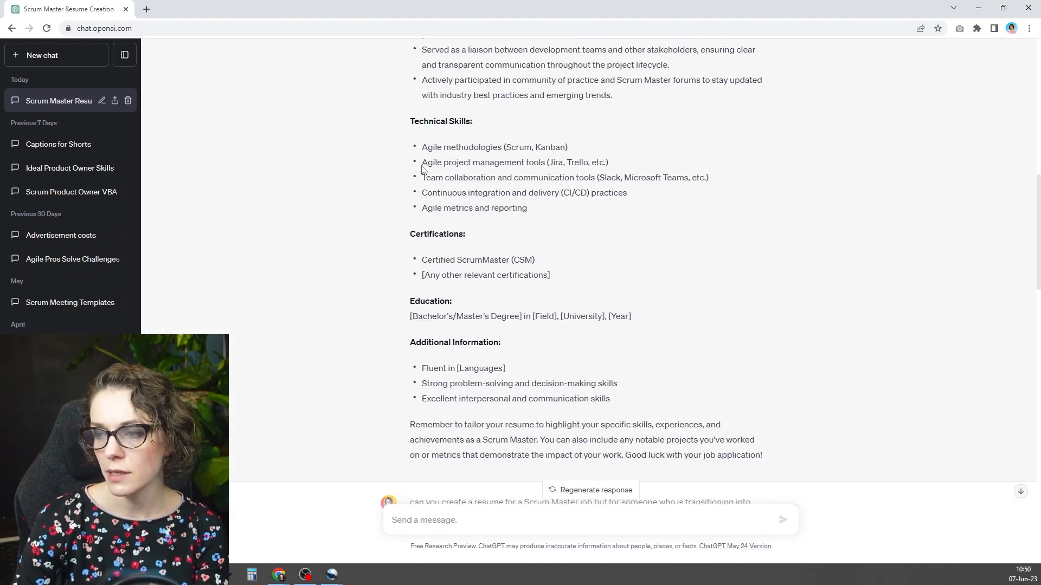
pyautogui.tripleClick(653, 159)
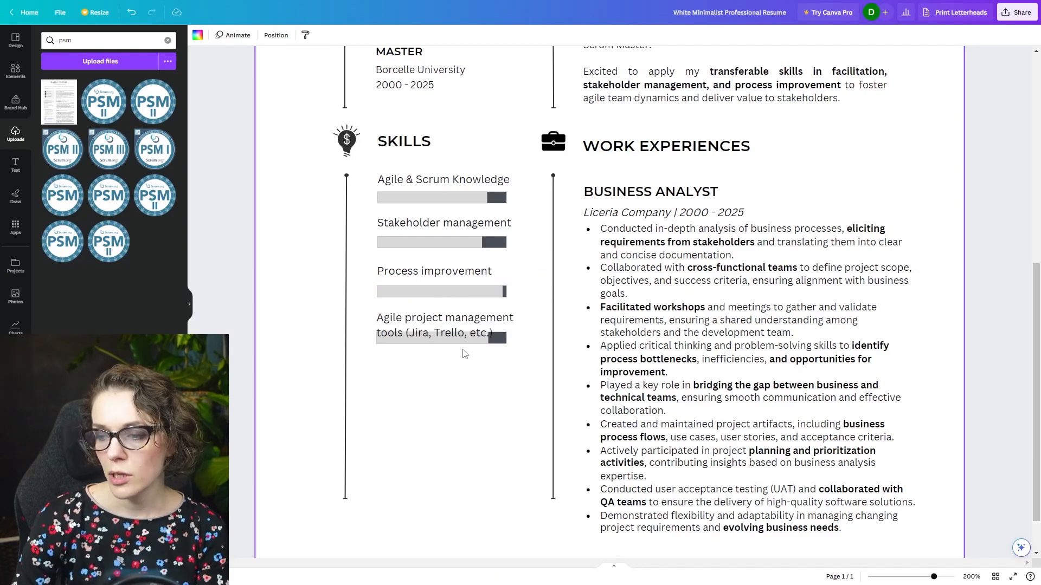
pyautogui.moveTo(464, 342)
pyautogui.mouseDown()
pyautogui.moveTo(464, 325)
pyautogui.moveTo(464, 357)
pyautogui.mouseUp()
pyautogui.moveTo(373, 384); pyautogui.dragTo(399, 493)
# - Copy "analytical and problem-solving" from ChatGPT's Additional Information list and paste it onto the Canva resume
pyautogui.hotkey('alt', 'Tab')
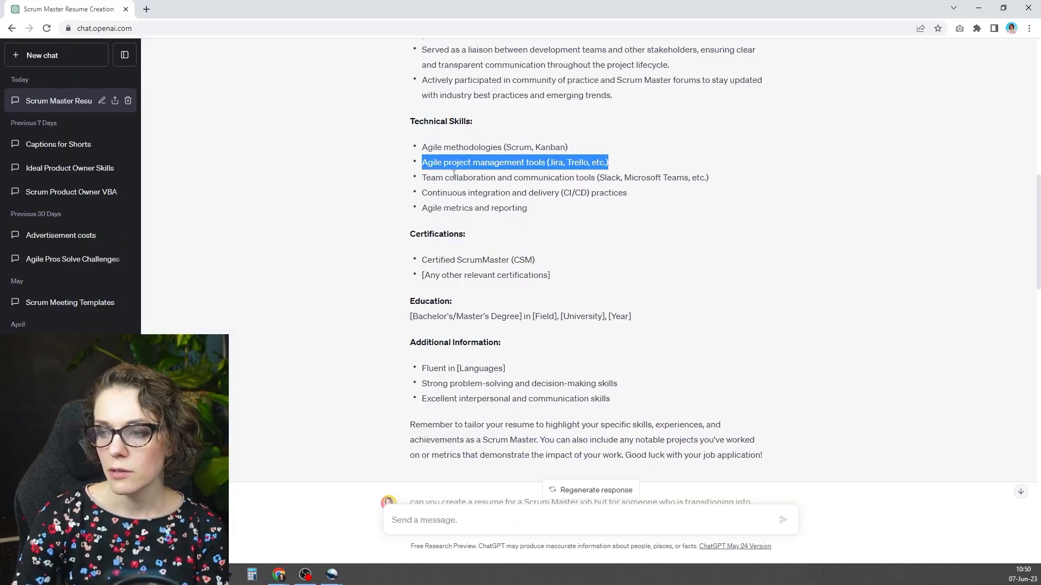
pyautogui.scroll(-15, 472, 174)
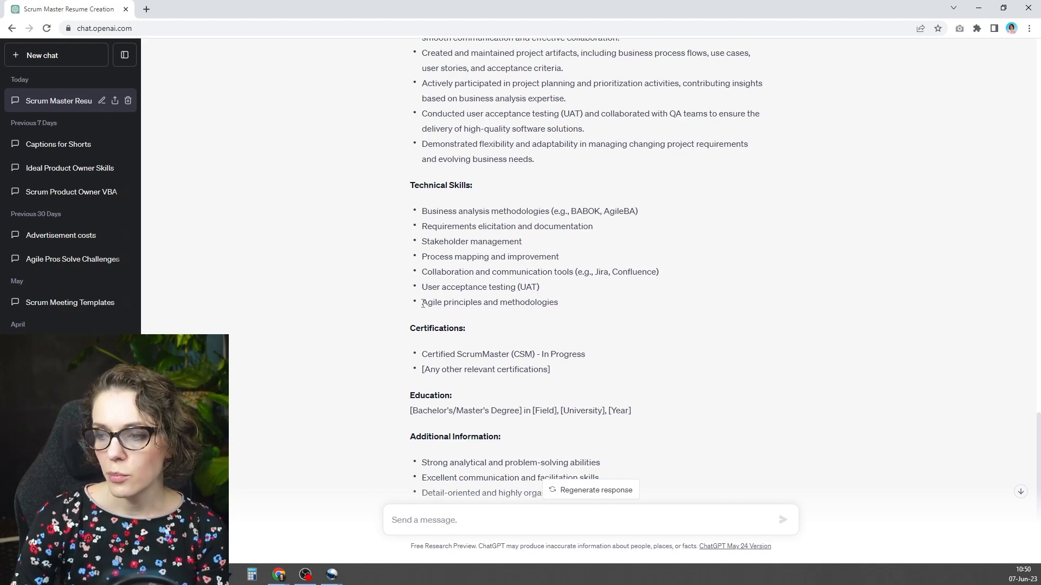
pyautogui.scroll(-3, 422, 305)
pyautogui.moveTo(422, 302); pyautogui.dragTo(514, 300)
pyautogui.click(532, 297)
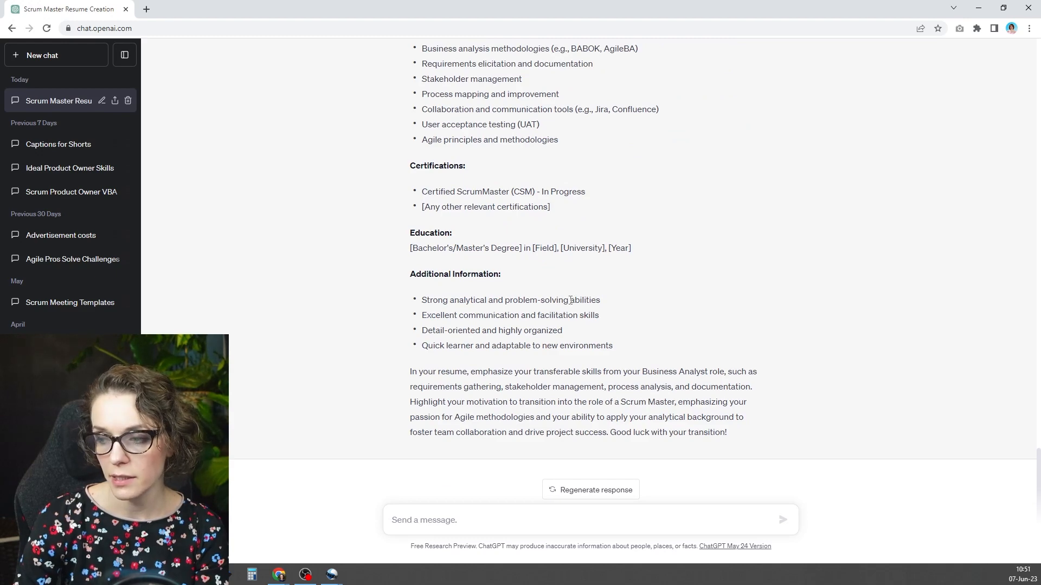
pyautogui.moveTo(571, 300); pyautogui.dragTo(464, 310)
pyautogui.hotkey('ctrl', 'c')
pyautogui.hotkey('alt', 'Tab')
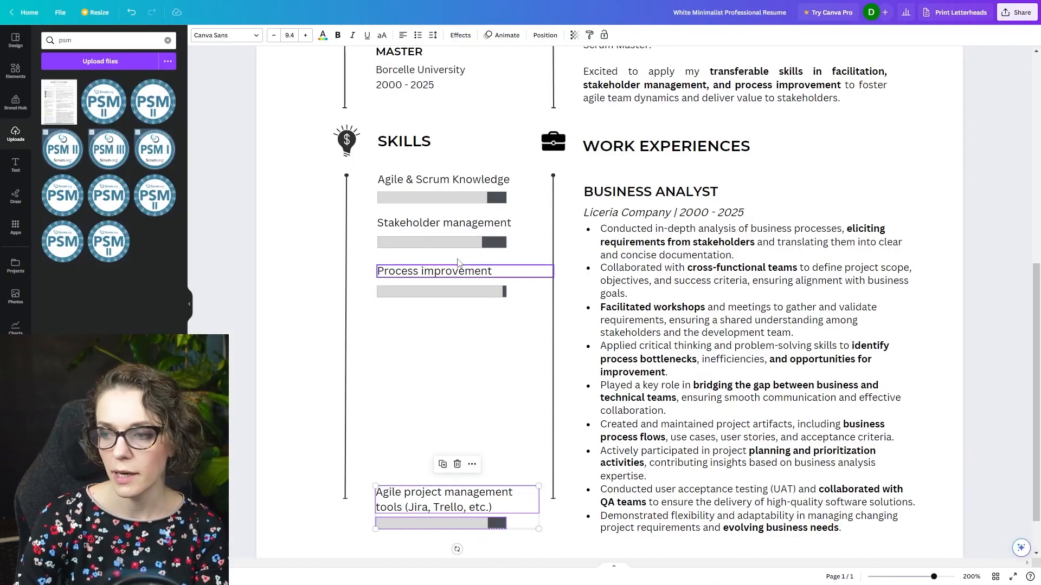
pyautogui.hotkey('ctrl', 'v')
# - Duplicate the "Process improvement" skill with its bar three times and space the copies below the original
pyautogui.moveTo(459, 331); pyautogui.dragTo(418, 365)
pyautogui.hotkey('ctrl', 'c')
pyautogui.hotkey('ctrl', 'v')
pyautogui.hotkey('ctrl', 'v')
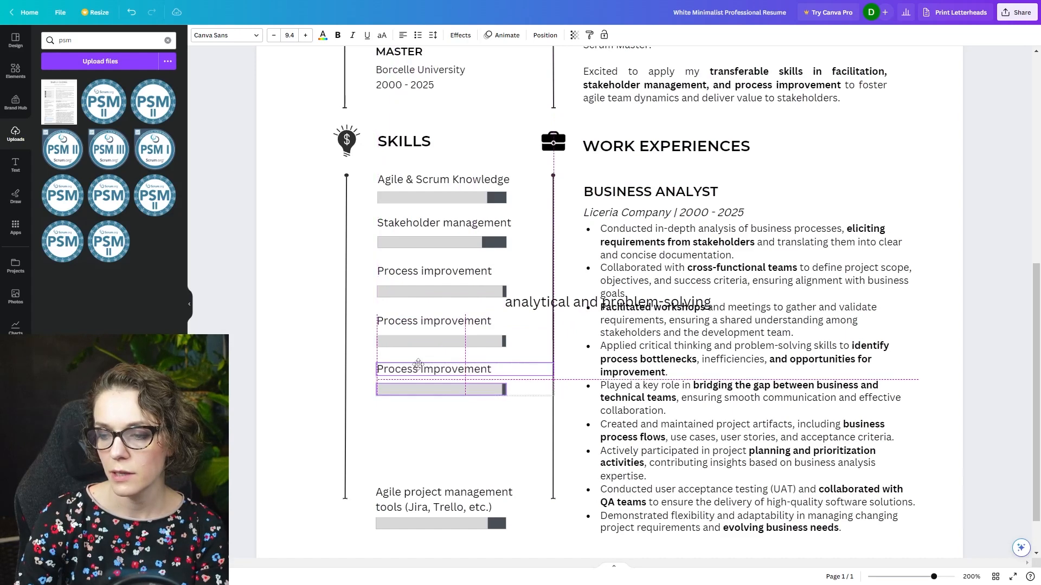
pyautogui.hotkey('ctrl', 'v')
pyautogui.moveTo(421, 292); pyautogui.dragTo(405, 420)
# - Cut the loose "analytical and problem-solving" text and paste it over the fourth skill's label
pyautogui.doubleClick(519, 308)
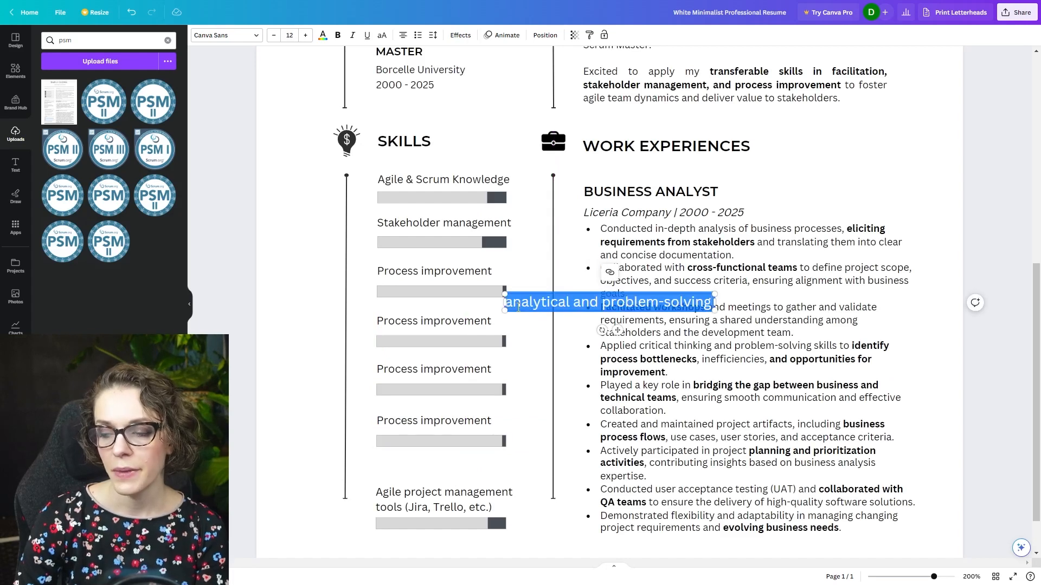
pyautogui.hotkey('ctrl', 'x')
pyautogui.doubleClick(455, 326)
pyautogui.hotkey('ctrl', 'v')
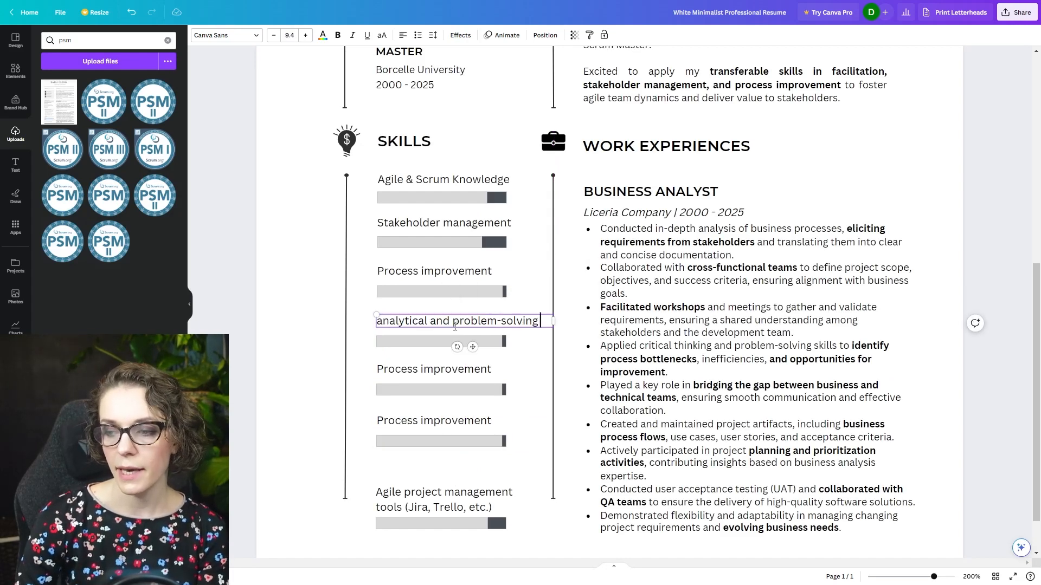
# - Capitalize the fourth skill as "Analytical and problem-solving" and, consulting ChatGPT's skills list, relabel the fifth skill "Facilitation"
pyautogui.press('Delete')
pyautogui.write('A')
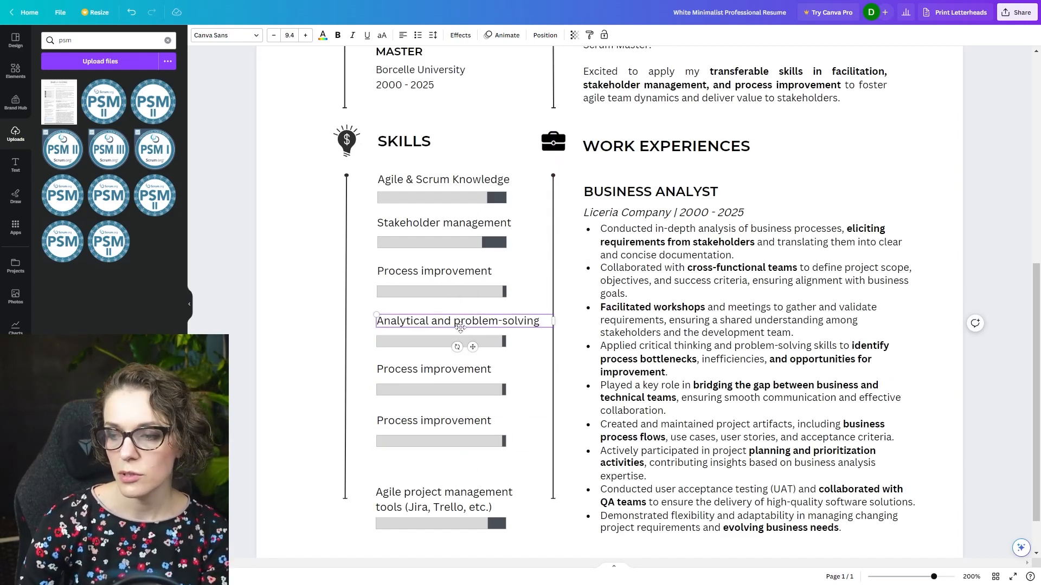
pyautogui.hotkey('alt', 'Tab')
pyautogui.hotkey('alt', 'Tab')
pyautogui.click(414, 371)
pyautogui.hotkey('alt', 'Tab')
pyautogui.moveTo(421, 331); pyautogui.dragTo(523, 337)
pyautogui.click(523, 338)
pyautogui.click(460, 346)
pyautogui.scroll(4, 540, 383)
pyautogui.hotkey('alt', 'Tab')
pyautogui.hotkey('alt', 'Tab')
pyautogui.moveTo(449, 331); pyautogui.dragTo(529, 338)
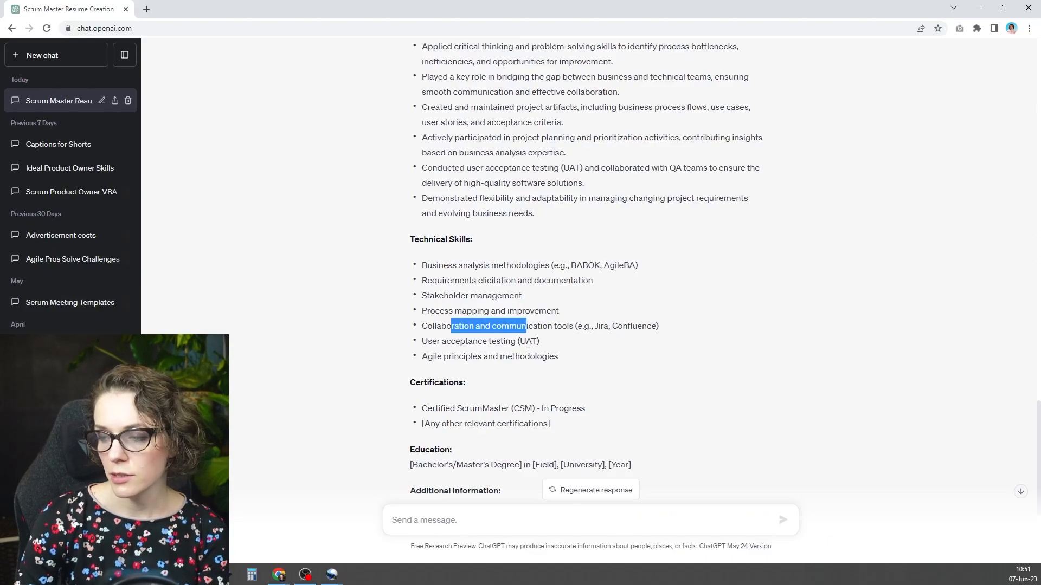
pyautogui.hotkey('alt', 'Tab')
# - Replace the sixth skill's "Process improvement" label with "Presentation"
pyautogui.doubleClick(425, 419)
pyautogui.hotkey('alt', 'Tab')
pyautogui.hotkey('alt', 'Tab')
pyautogui.hotkey('alt', 'Tab')
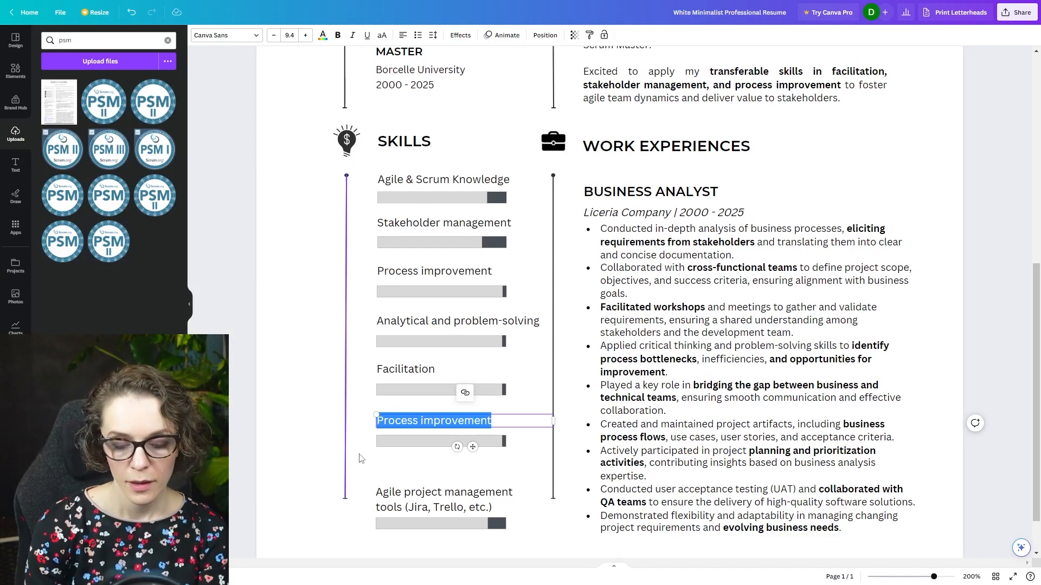
pyautogui.write('Presentation')
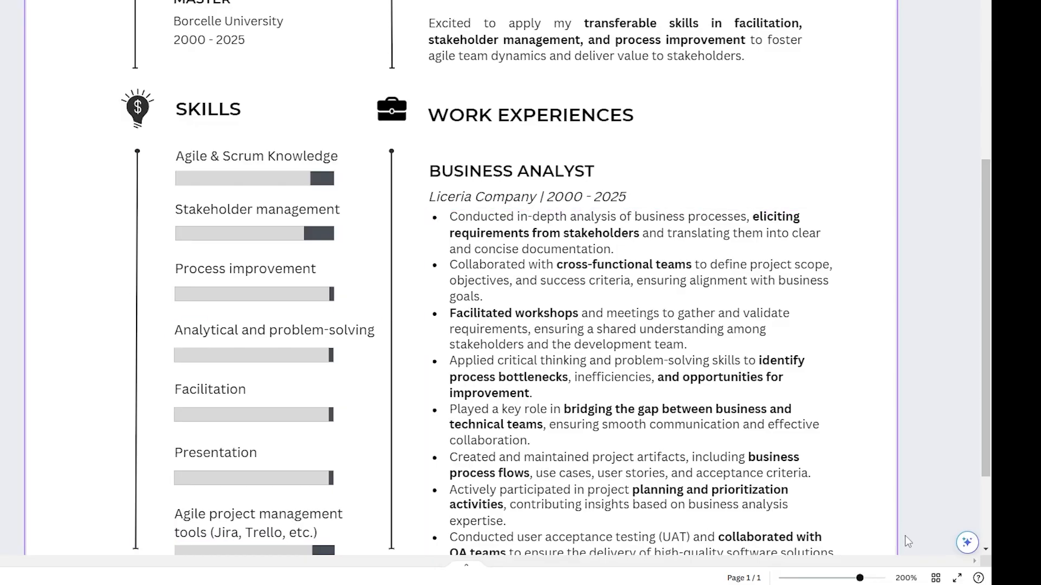
# - Review the whole first page of the resume, from the header down to the Skills and Work Experiences sections
pyautogui.moveTo(860, 579); pyautogui.dragTo(850, 579)
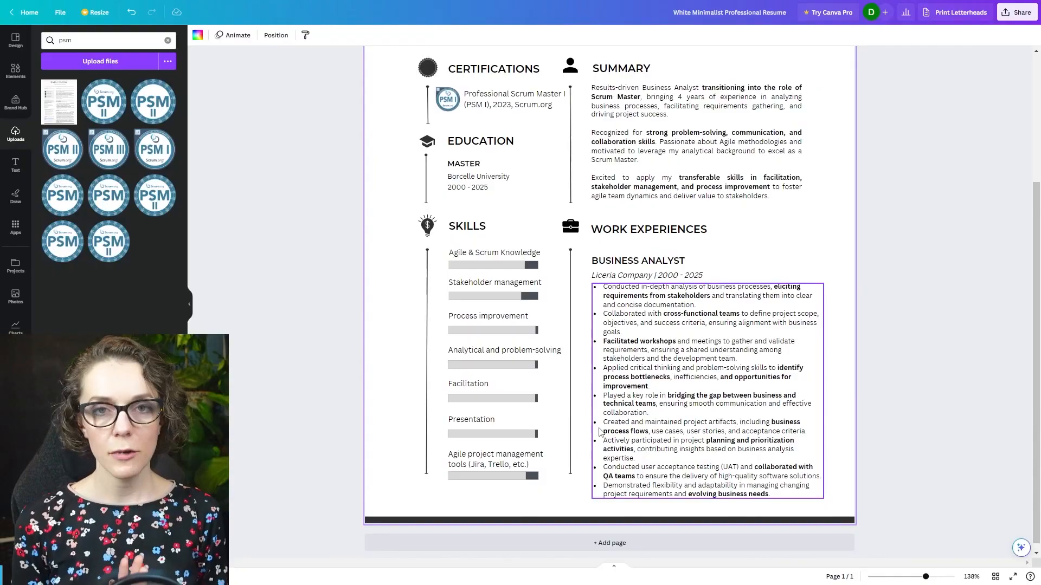
pyautogui.scroll(4, 597, 244)
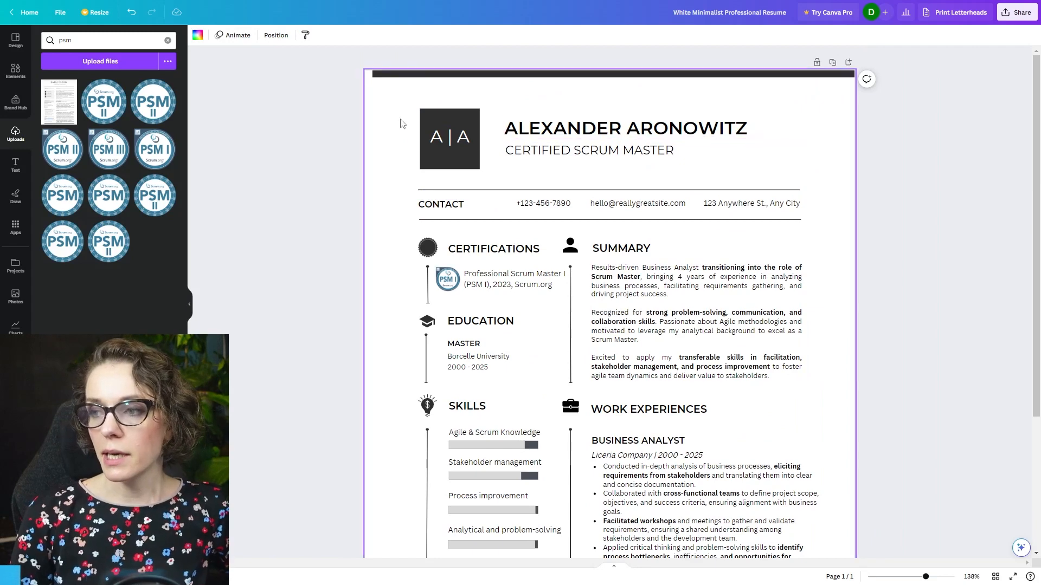
pyautogui.scroll(-1, 412, 135)
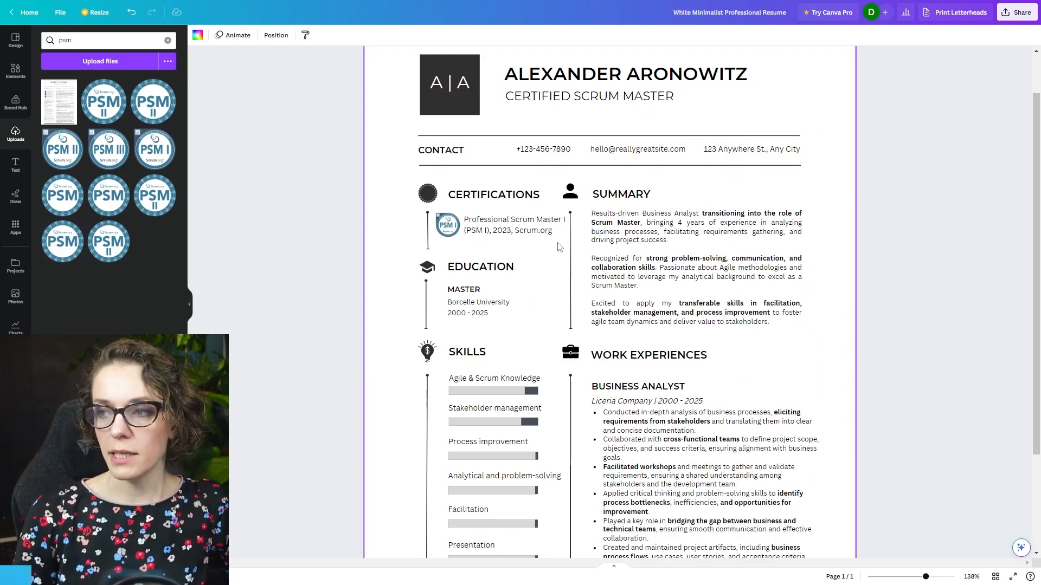
pyautogui.moveTo(925, 577); pyautogui.dragTo(918, 580)
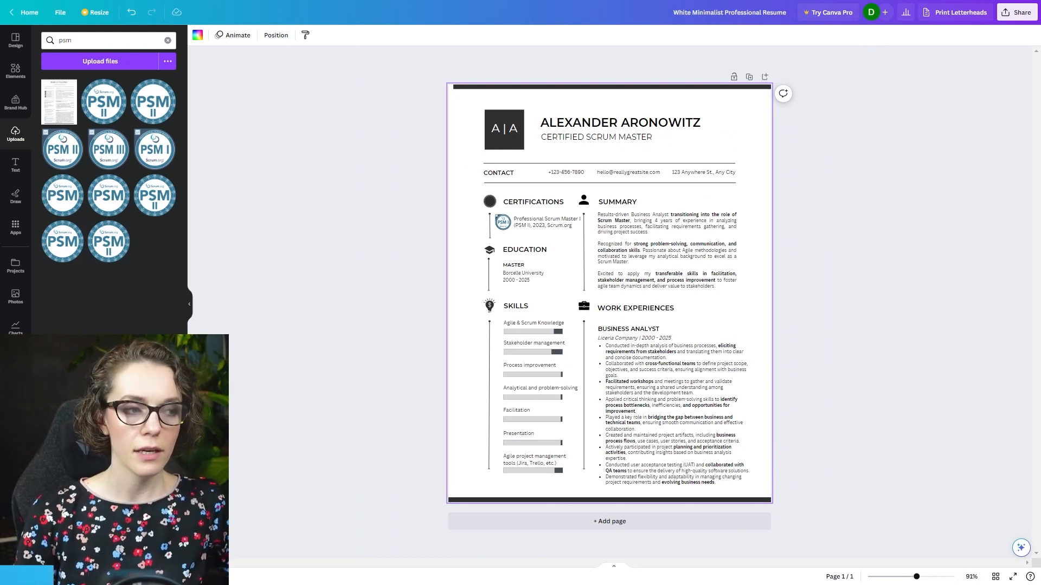
pyautogui.click(835, 236)
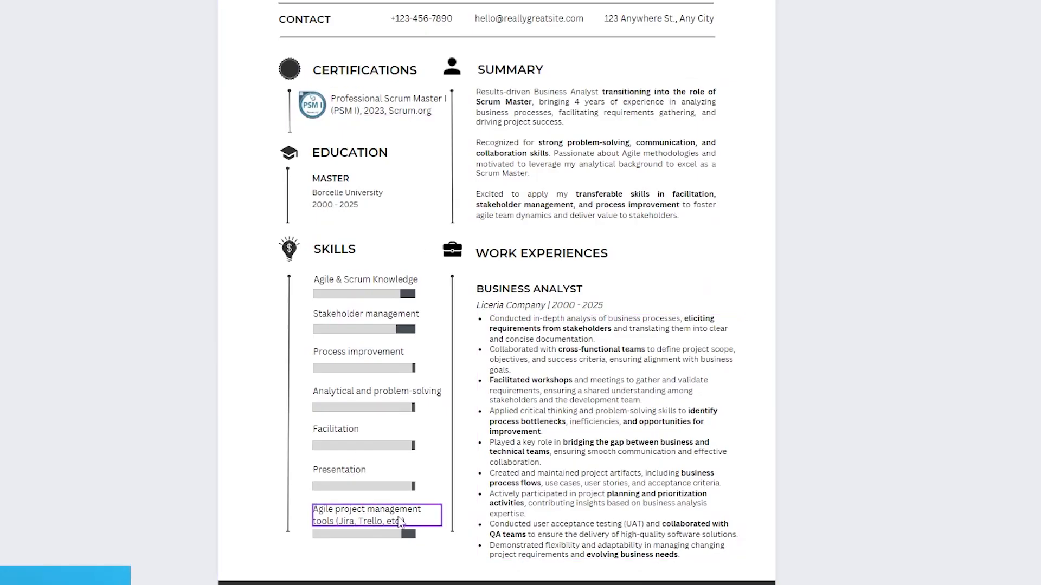
pyautogui.click(564, 542)
pyautogui.scroll(4, 472, 472)
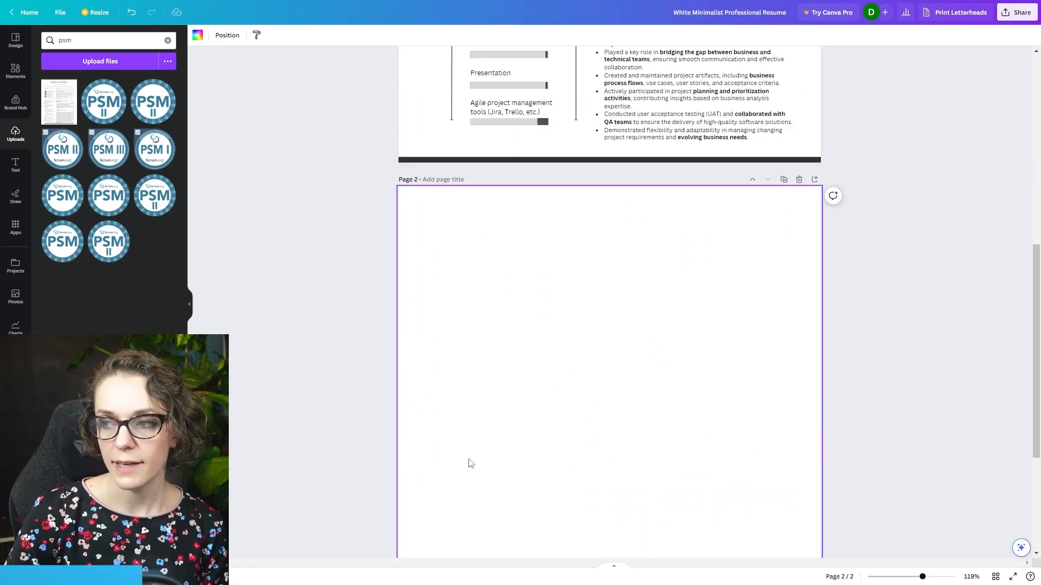
pyautogui.scroll(-5, 516, 267)
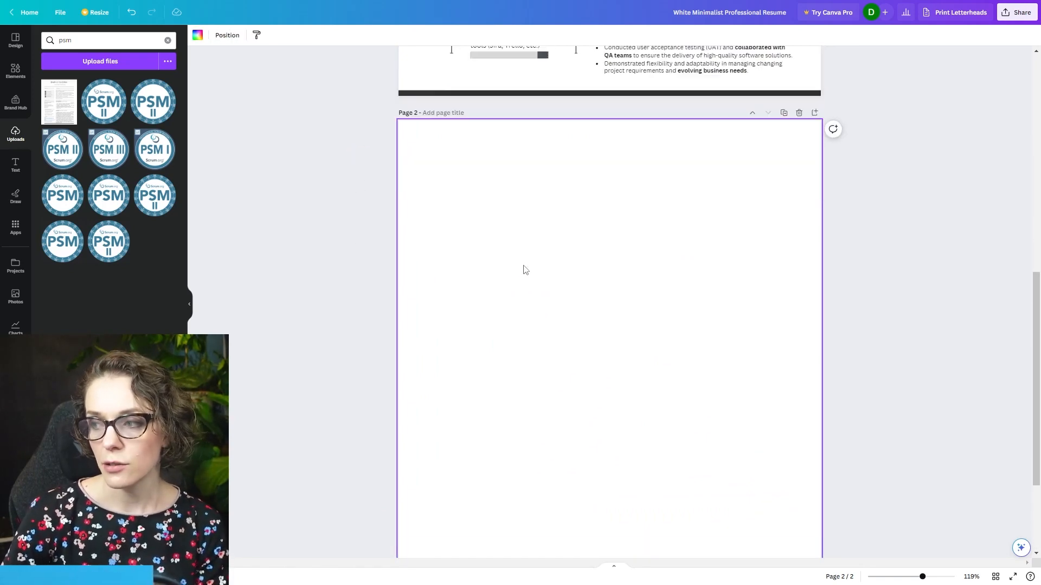
pyautogui.scroll(9, 572, 483)
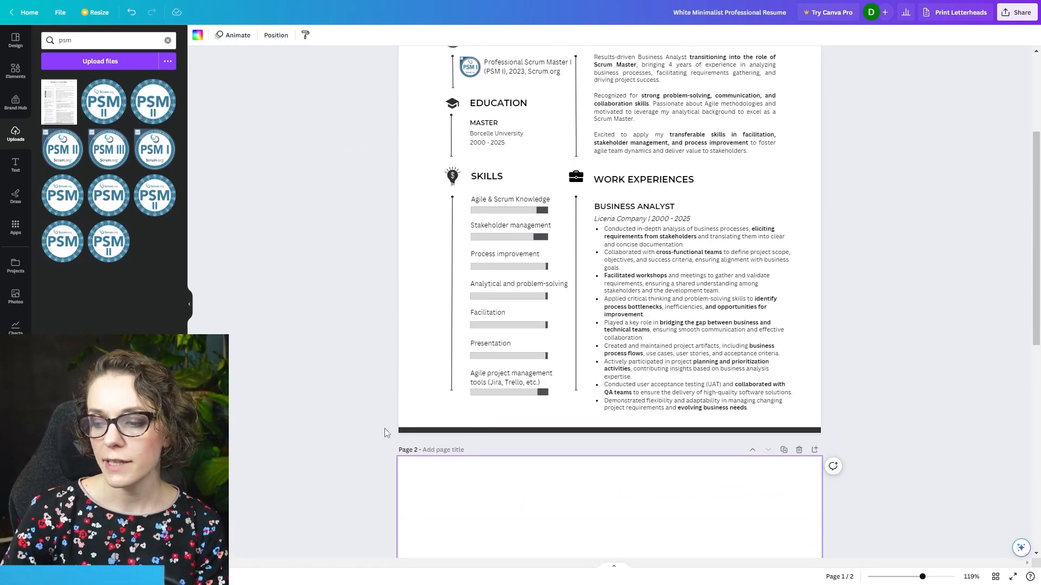
pyautogui.click(355, 418)
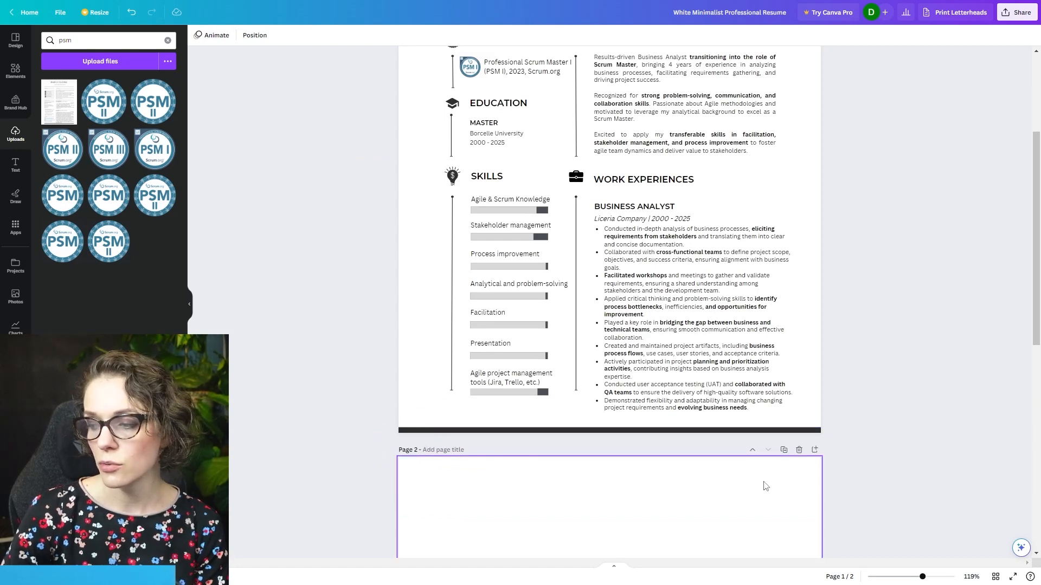
pyautogui.click(799, 450)
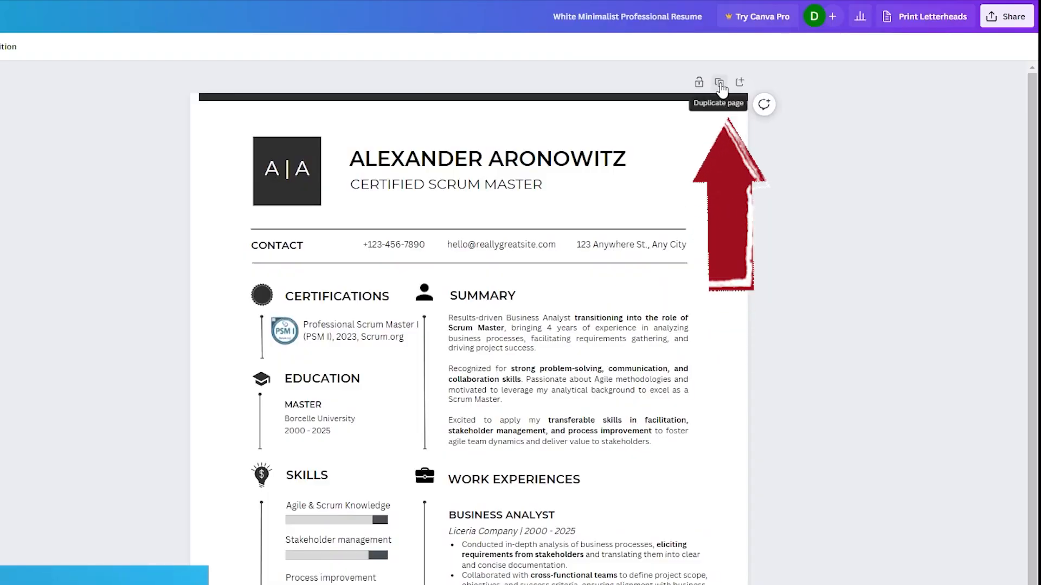
# - Duplicate the resume page and delete the logo, name, title and contact header from the copy
pyautogui.click(719, 83)
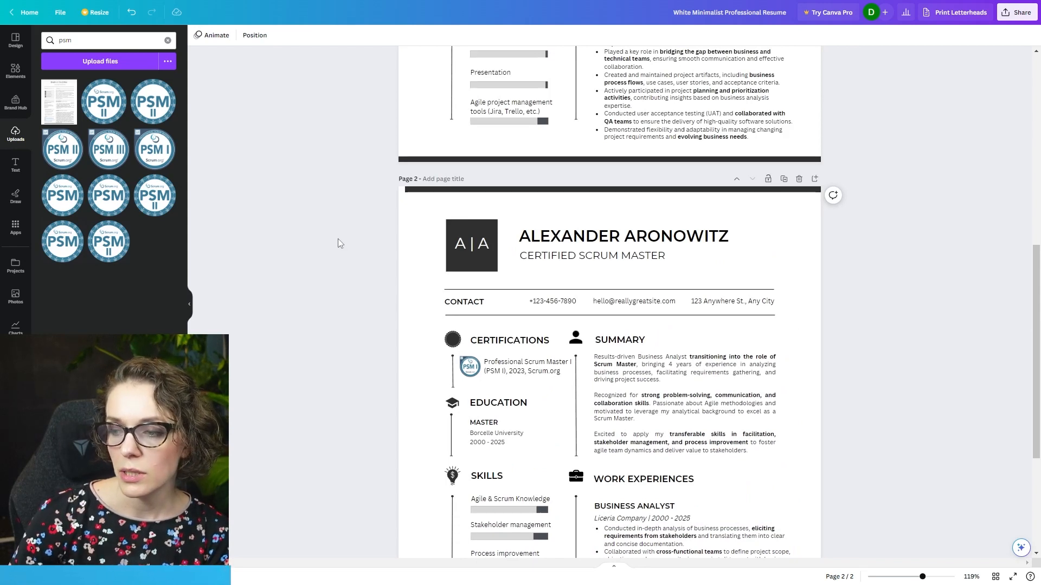
pyautogui.moveTo(753, 294); pyautogui.dragTo(798, 320)
pyautogui.press('Delete')
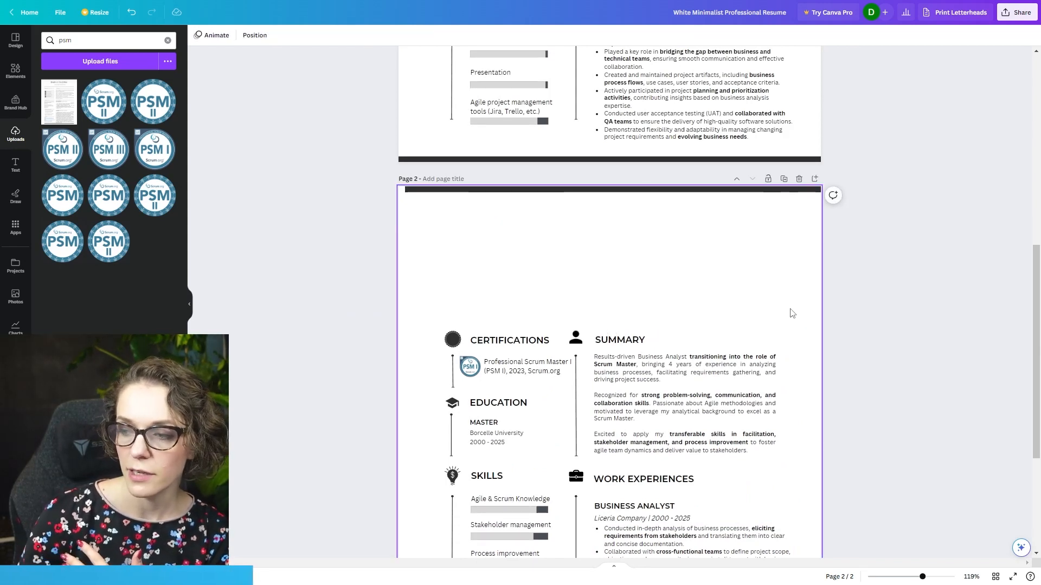
# - Move all remaining sections on page 2 up together into the space below the dark band
pyautogui.scroll(-3, 800, 324)
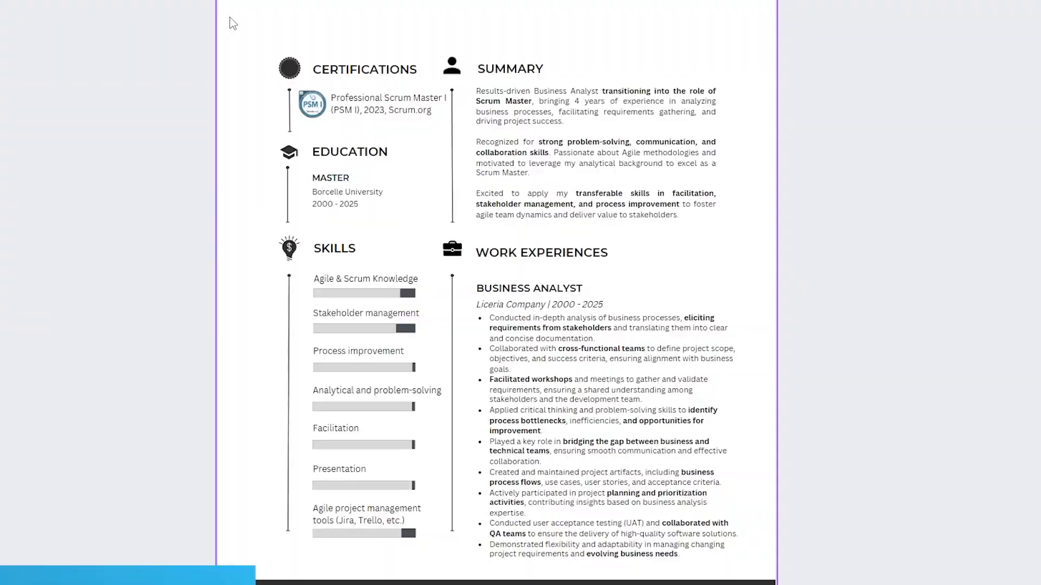
pyautogui.moveTo(230, 17); pyautogui.dragTo(734, 573)
pyautogui.scroll(4, 589, 435)
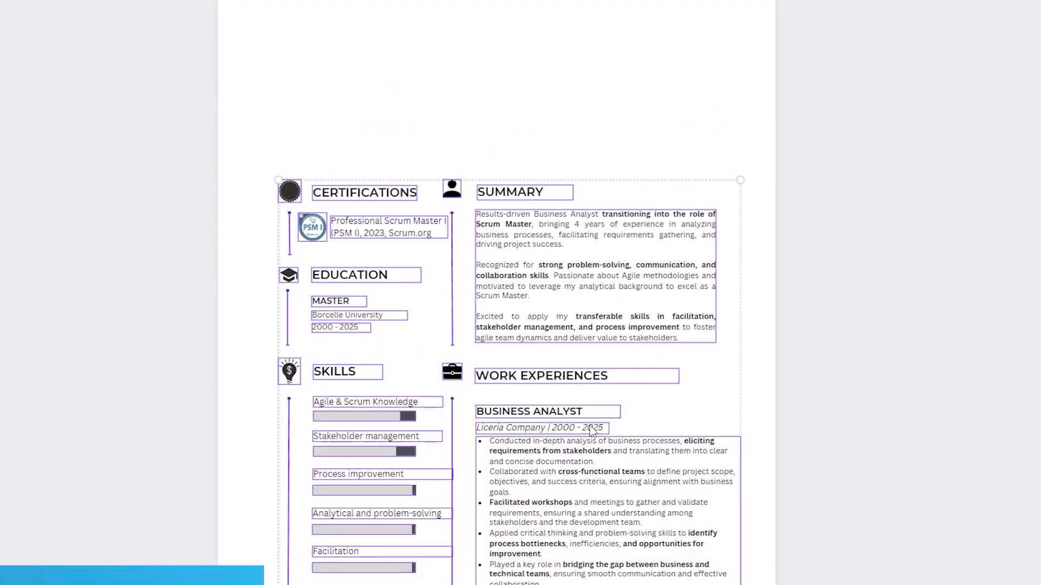
pyautogui.moveTo(577, 473); pyautogui.dragTo(578, 342)
pyautogui.moveTo(578, 342); pyautogui.dragTo(573, 340)
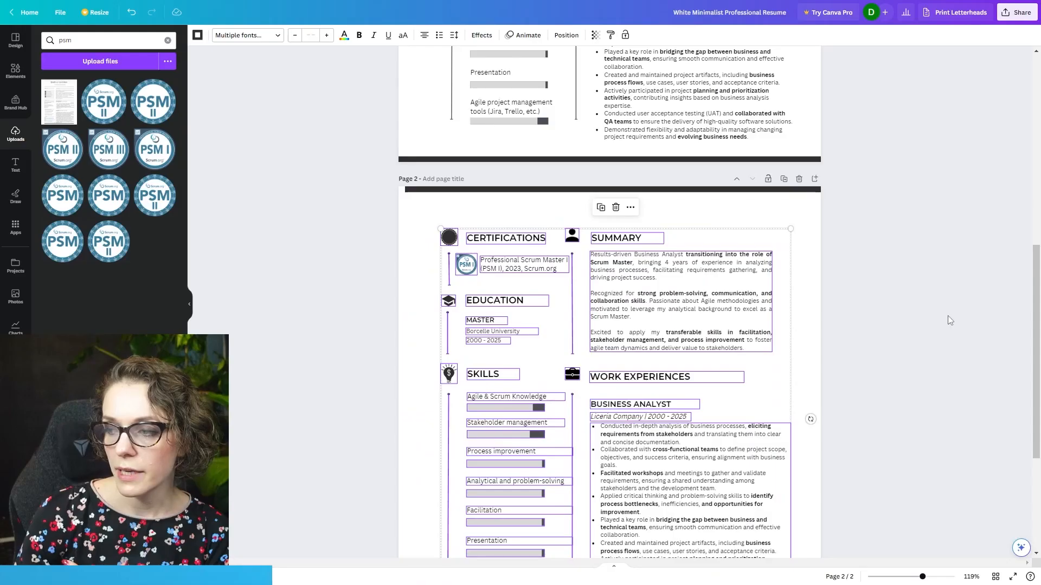
pyautogui.click(950, 321)
pyautogui.scroll(-4, 932, 323)
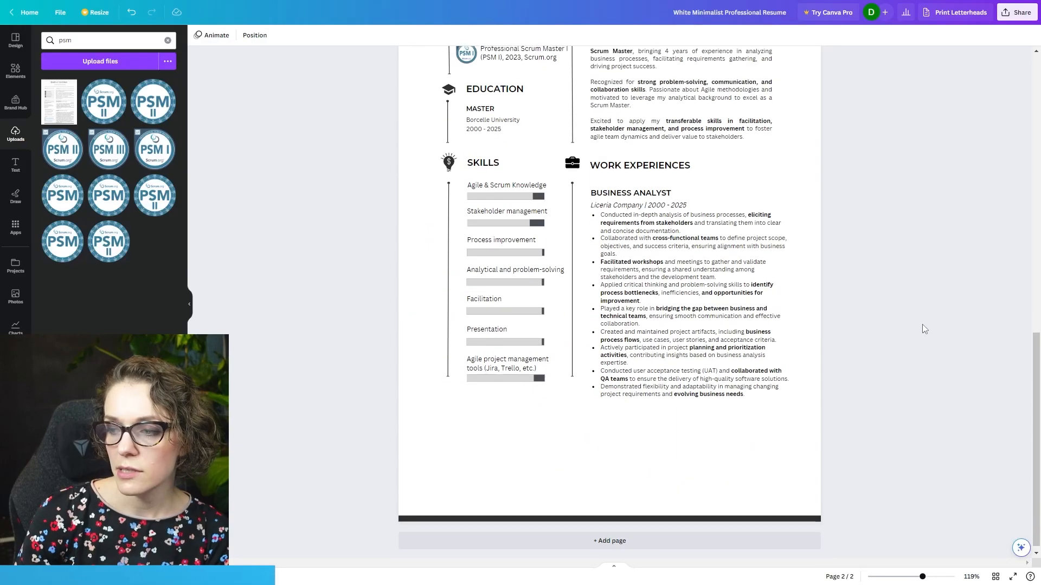
# - Delete the Summary section from page 2
pyautogui.scroll(4, 829, 334)
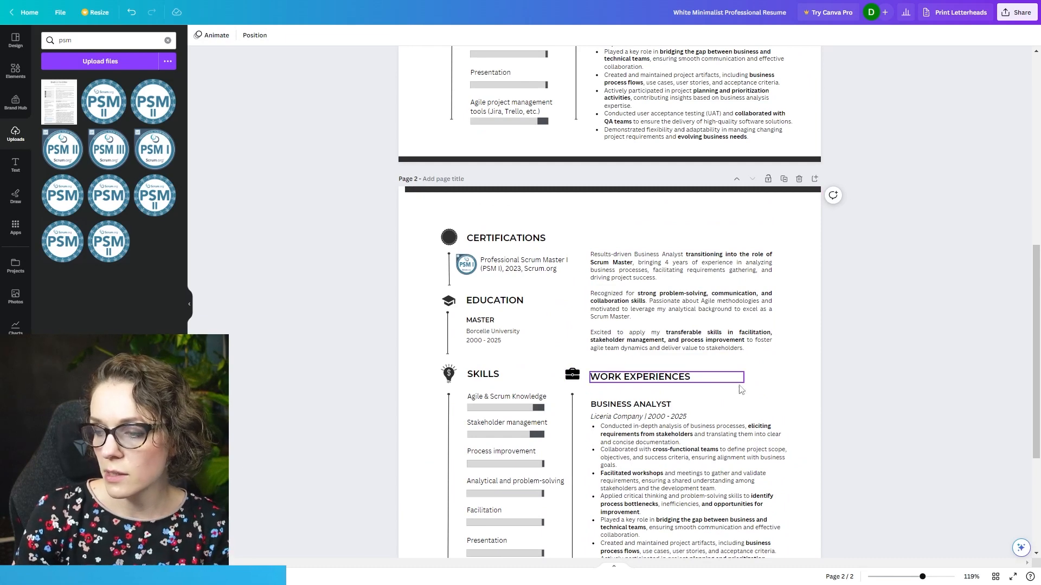
pyautogui.click(656, 262)
pyautogui.press('Delete')
# - Move the Work Experiences section with its icon and line up on page 2, level with the Certifications heading
pyautogui.scroll(-3, 813, 379)
pyautogui.moveTo(854, 492); pyautogui.dragTo(571, 183)
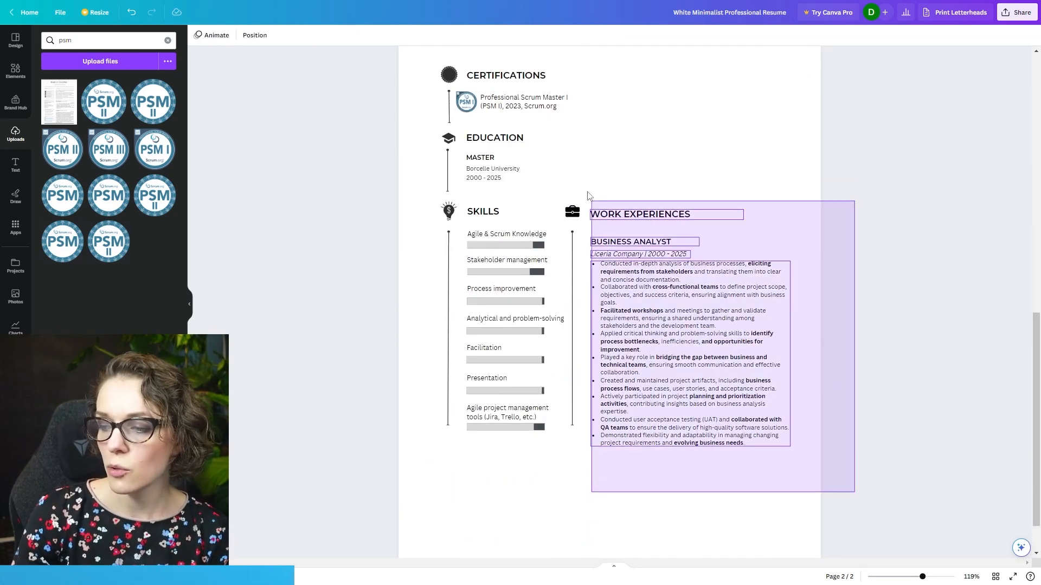
pyautogui.click(873, 374)
pyautogui.moveTo(870, 487); pyautogui.dragTo(771, 422)
pyautogui.moveTo(771, 421); pyautogui.dragTo(564, 206)
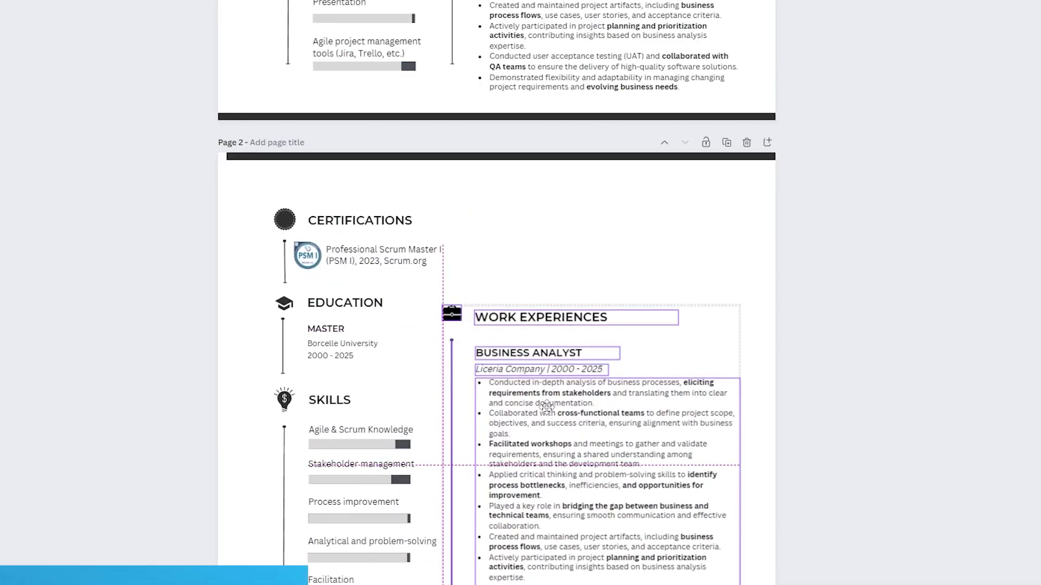
pyautogui.moveTo(546, 409); pyautogui.dragTo(546, 327)
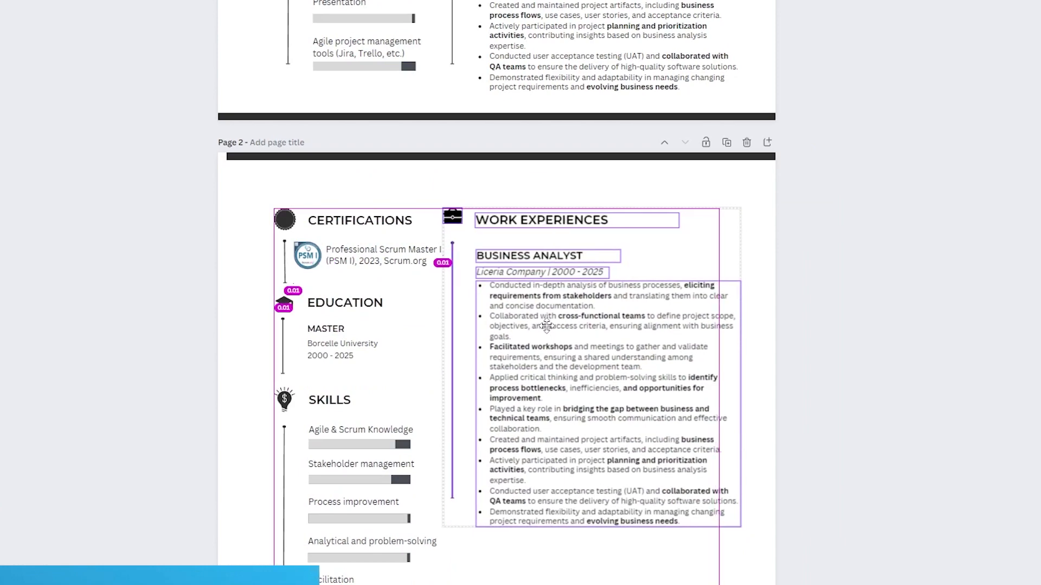
pyautogui.moveTo(546, 326); pyautogui.dragTo(550, 326)
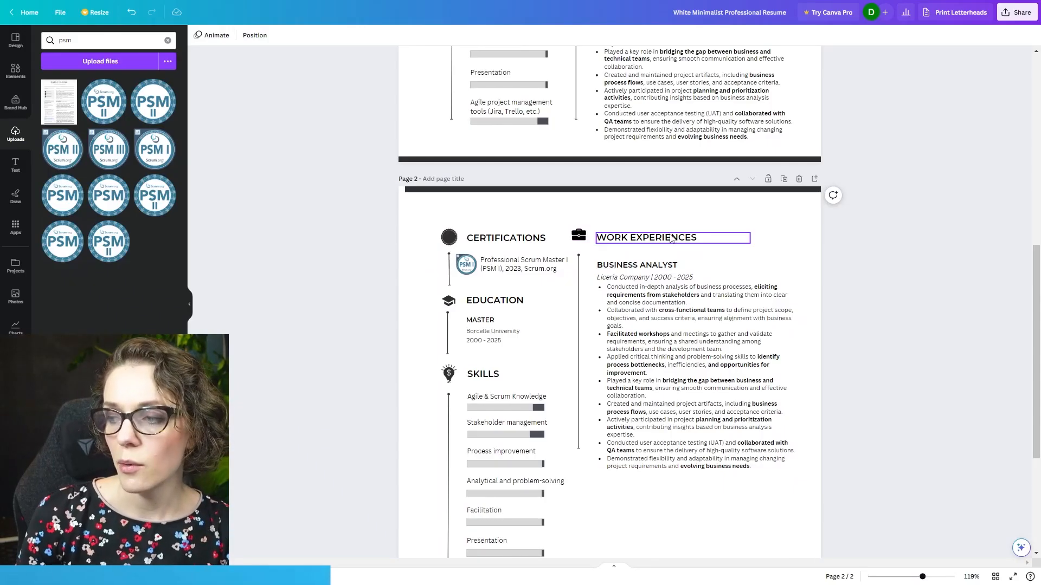
# - Extend the page 2 work section heading to read "WORK EXPERIENCES (CONT.)"
pyautogui.doubleClick(672, 237)
pyautogui.press('Right')
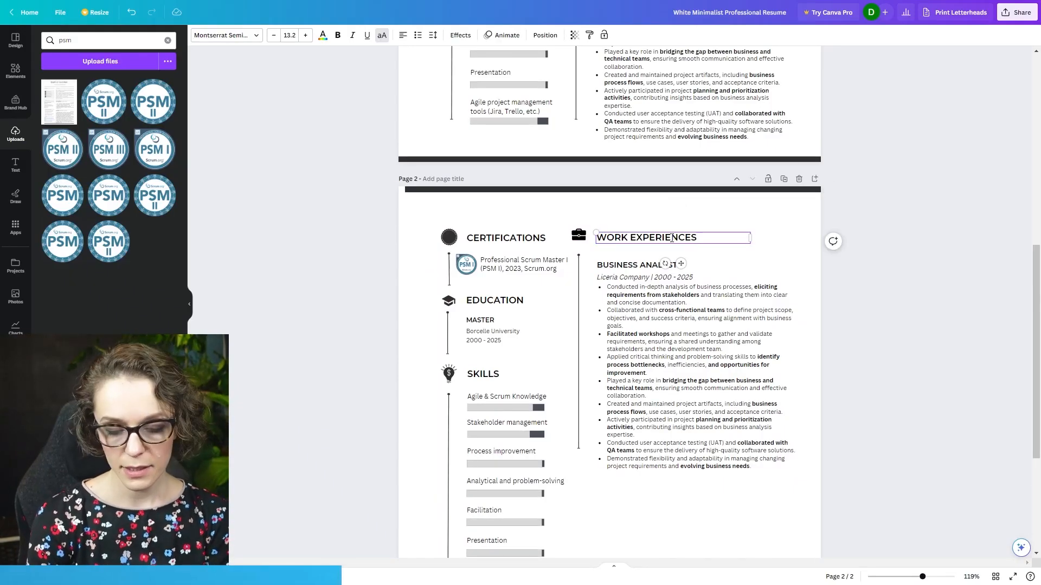
pyautogui.write('(CONT.')
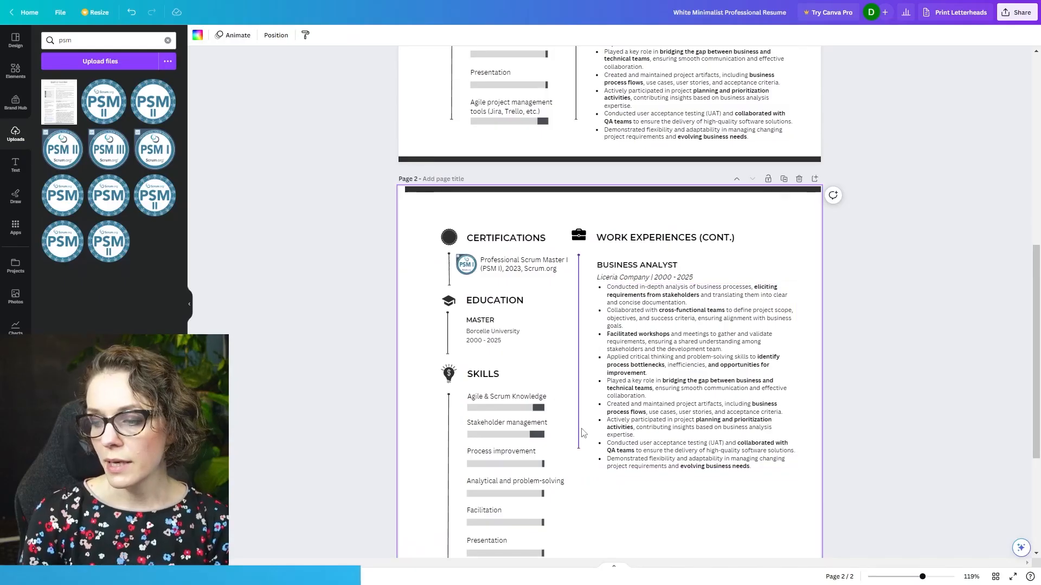
# - Lengthen the vertical line beside the page 2 Work Experiences text down toward the lower part of the page
pyautogui.click(456, 480)
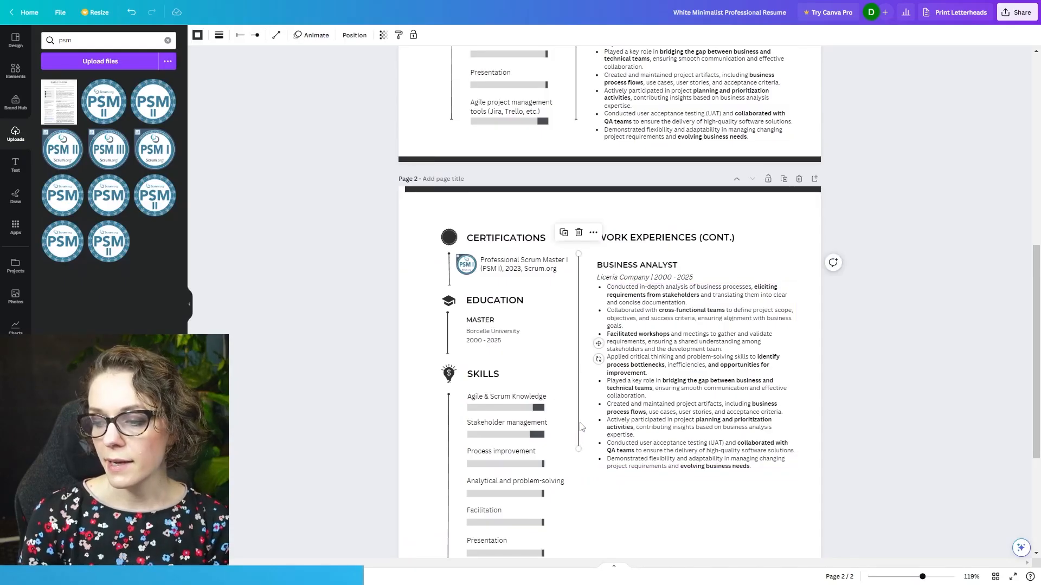
pyautogui.scroll(-4, 483, 275)
pyautogui.moveTo(578, 232); pyautogui.dragTo(583, 373)
pyautogui.moveTo(582, 373); pyautogui.dragTo(579, 373)
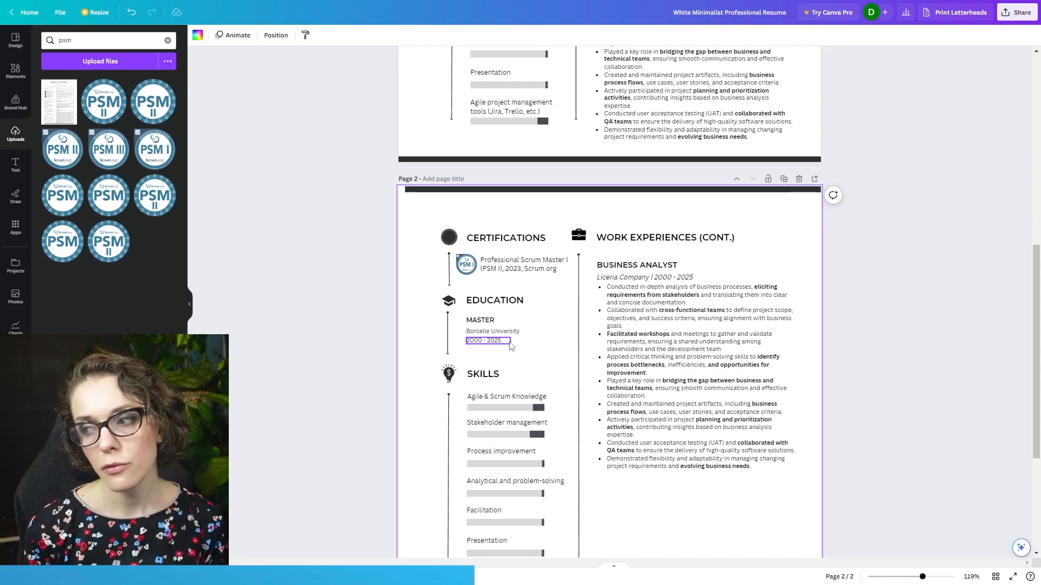
# - Delete the PSM I badge from page 2 and change the Certifications heading to "REFERENCES"
pyautogui.click(468, 268)
pyautogui.press('Delete')
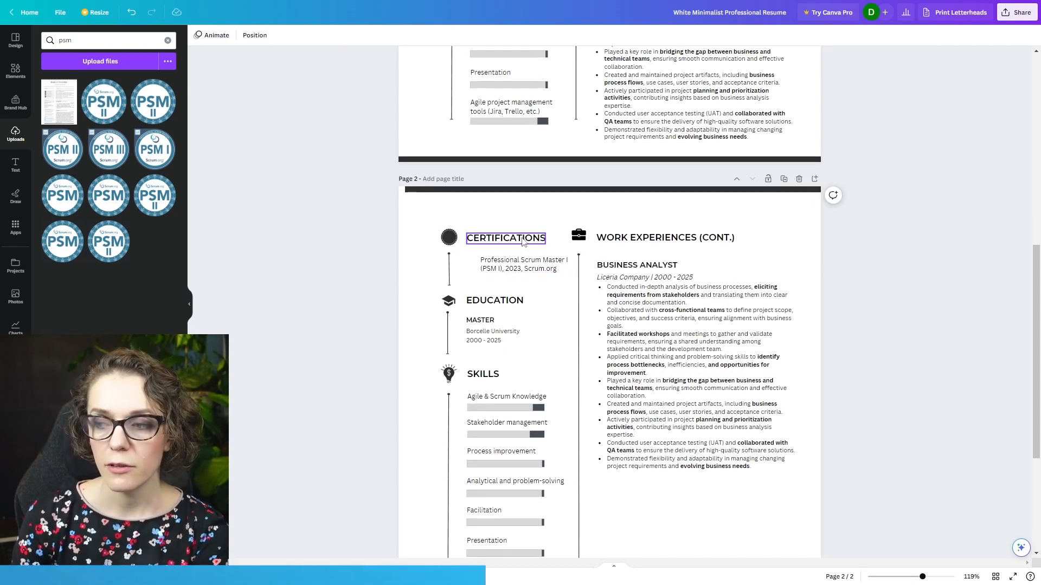
pyautogui.doubleClick(523, 242)
pyautogui.write('REFERENCES')
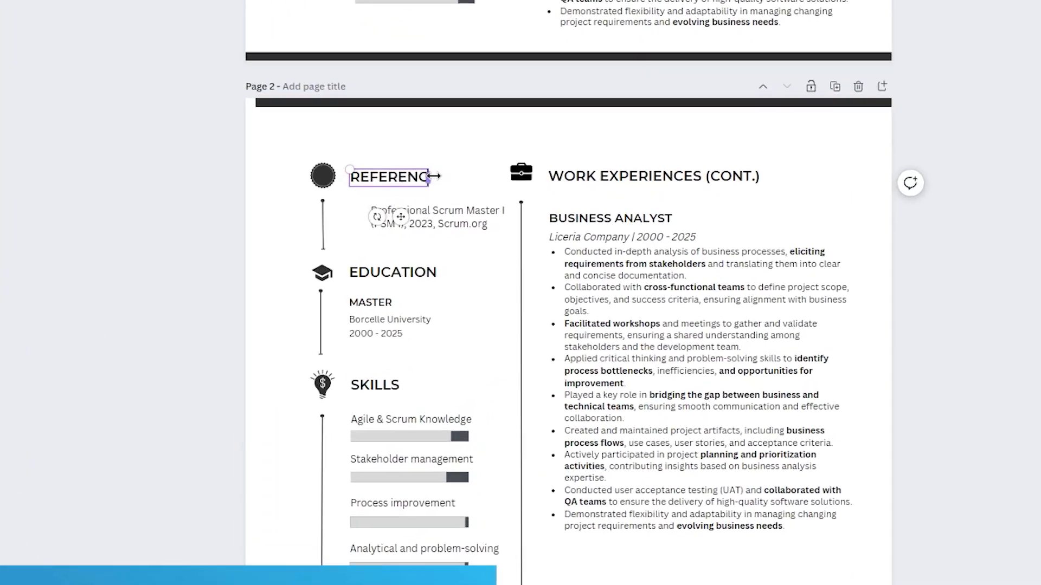
# - Replace the certification text under References with "Provided upon request" and align it with the heading's starting edge
pyautogui.tripleClick(464, 215)
pyautogui.write('Provided upon request')
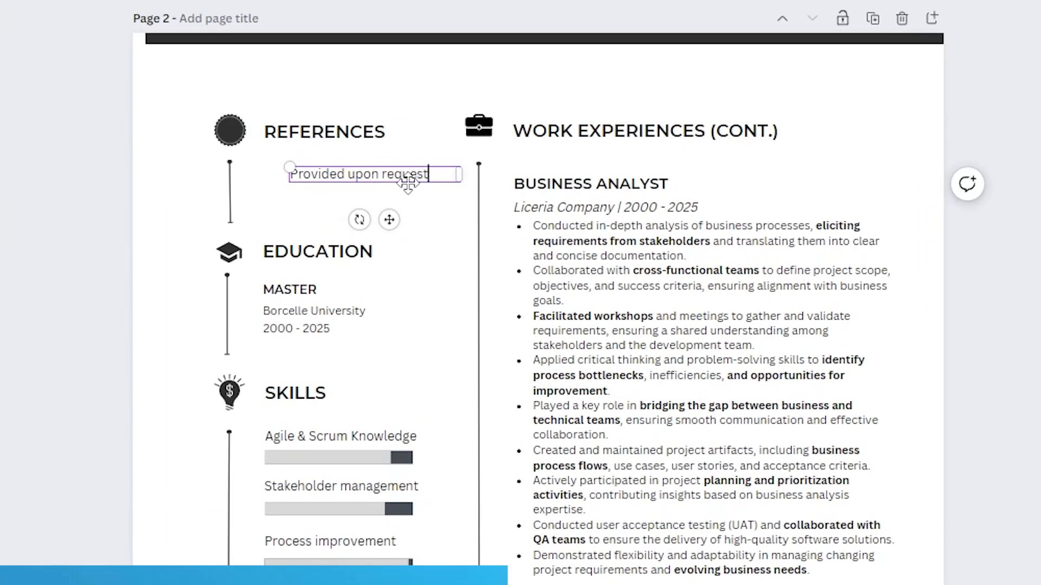
pyautogui.moveTo(389, 219); pyautogui.dragTo(360, 223)
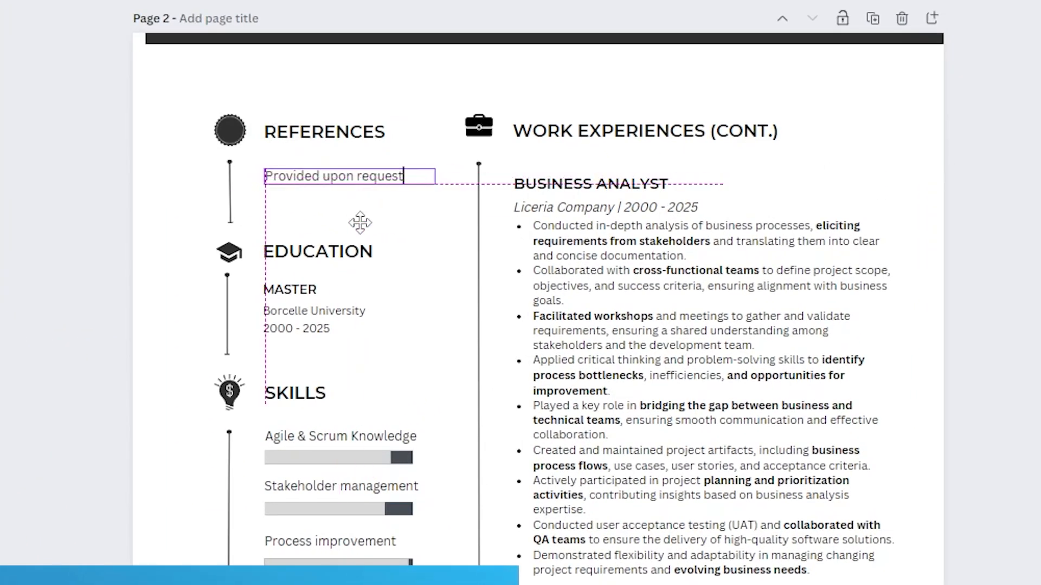
# - Change the page 2 Education heading to "LINKS" and delete the Skills section below it
pyautogui.click(315, 252)
pyautogui.doubleClick(314, 252)
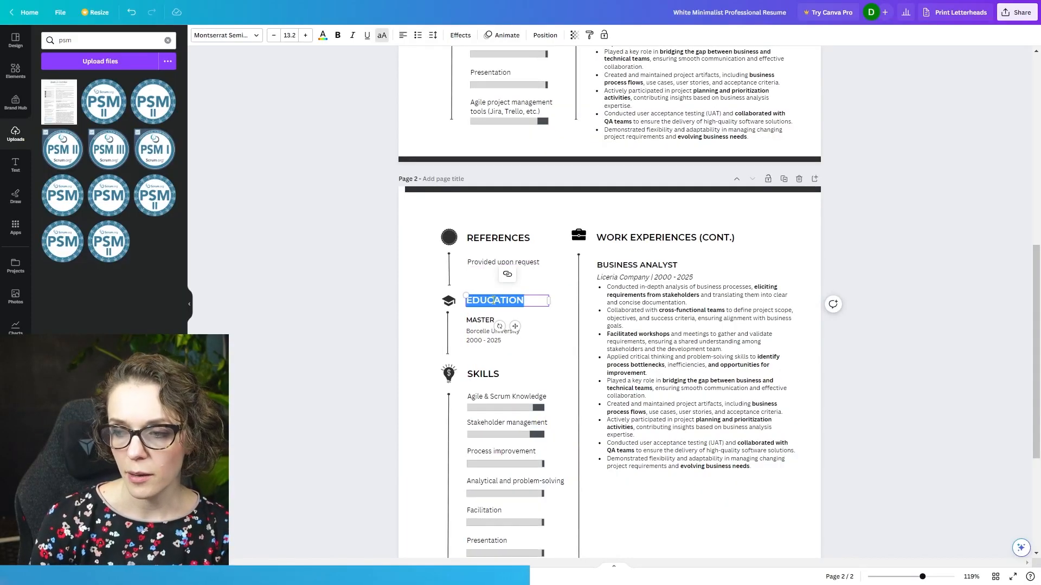
pyautogui.write('LINKS')
pyautogui.click(414, 329)
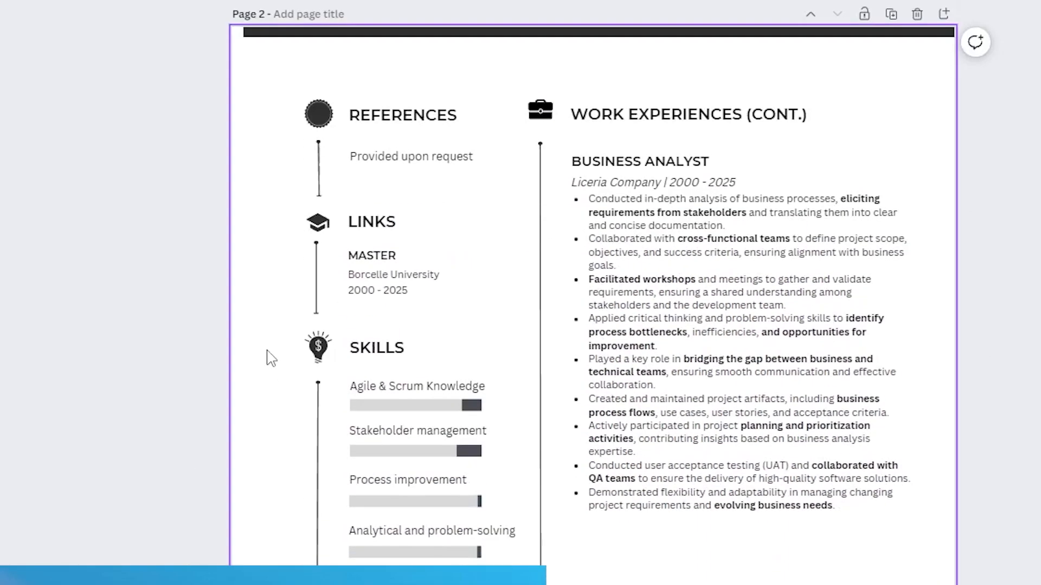
pyautogui.moveTo(247, 319); pyautogui.dragTo(451, 577)
pyautogui.press('Delete')
# - Extend the vertical line under the Links icon down to the end level of the Work Experiences line
pyautogui.click(318, 295)
pyautogui.moveTo(316, 314); pyautogui.dragTo(317, 377)
pyautogui.moveTo(335, 479); pyautogui.dragTo(449, 478)
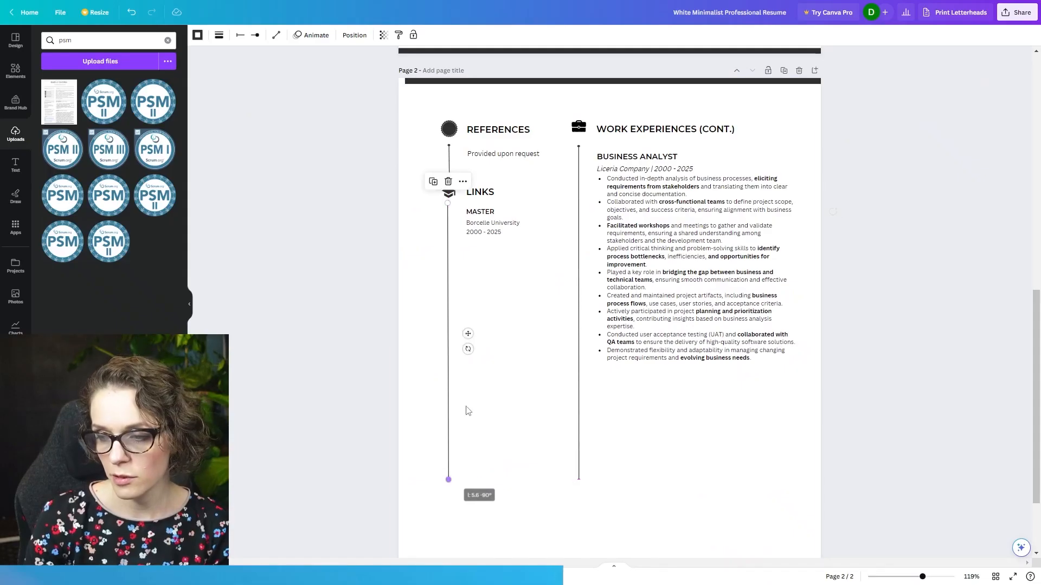
# - Change the "MASTER" subheading under Links to "LINKEDIN" and delete the entry's "2000 - 2025" date line
pyautogui.doubleClick(390, 358)
pyautogui.write('LINKEDIN')
pyautogui.click(485, 232)
pyautogui.press('Delete')
# - Duplicate the LinkedIn entry with its text line below the original and rename the copy "MEDIUM"
pyautogui.click(516, 267)
pyautogui.moveTo(514, 249); pyautogui.dragTo(487, 251)
pyautogui.hotkey('ctrl', 'd')
pyautogui.doubleClick(485, 241)
pyautogui.write('MEDIUM')
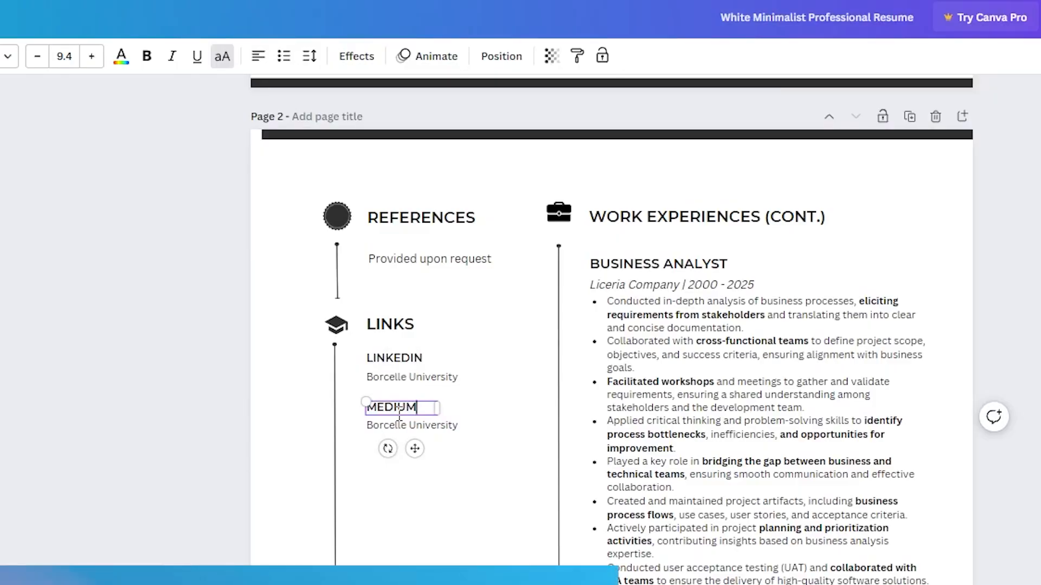
pyautogui.click(535, 353)
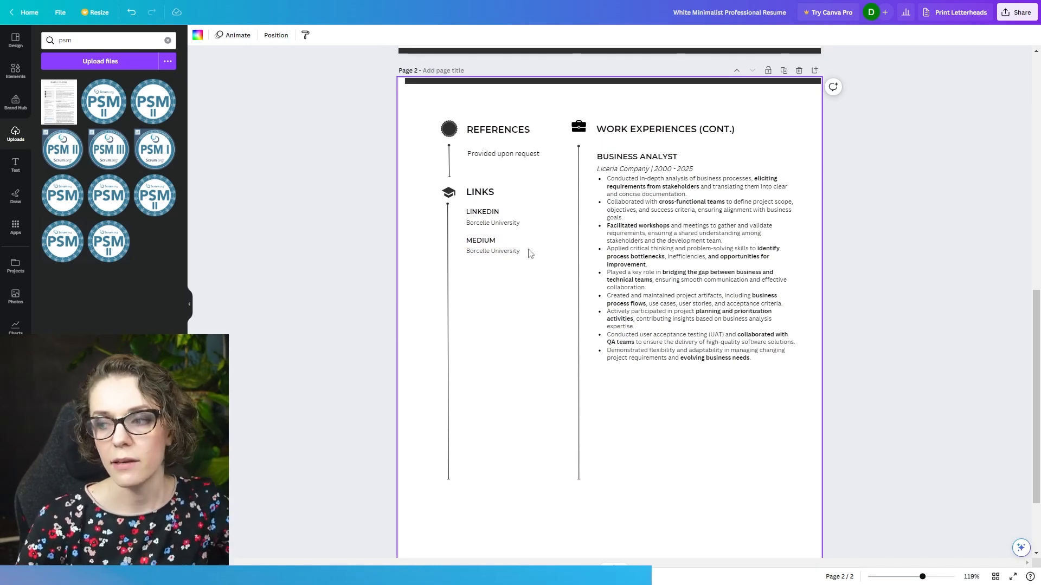
# - Download all pages of the resume as a PDF Standard file
pyautogui.scroll(-2, 520, 279)
pyautogui.scroll(15, 513, 287)
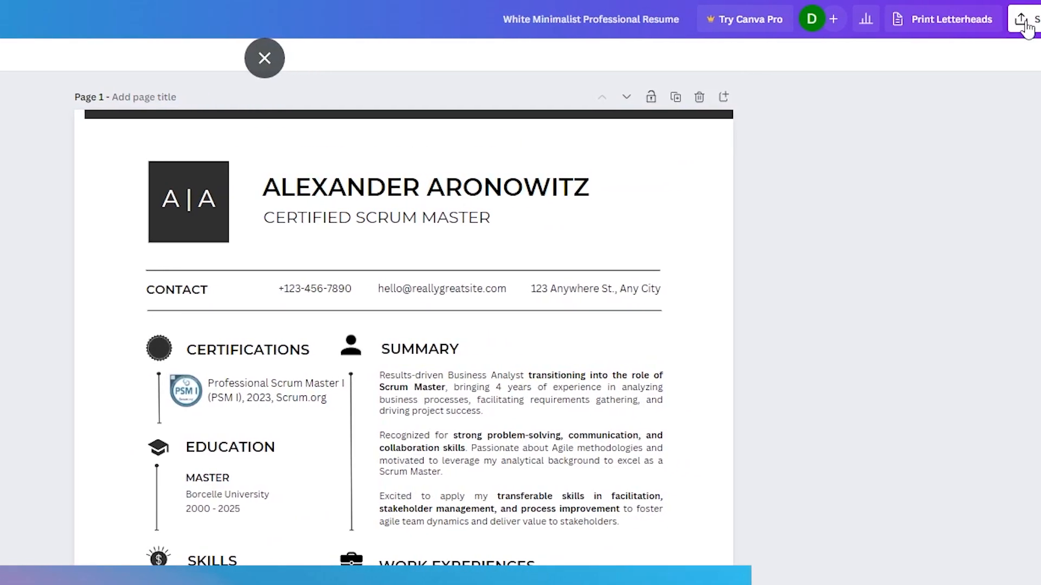
pyautogui.click(990, 28)
pyautogui.click(819, 351)
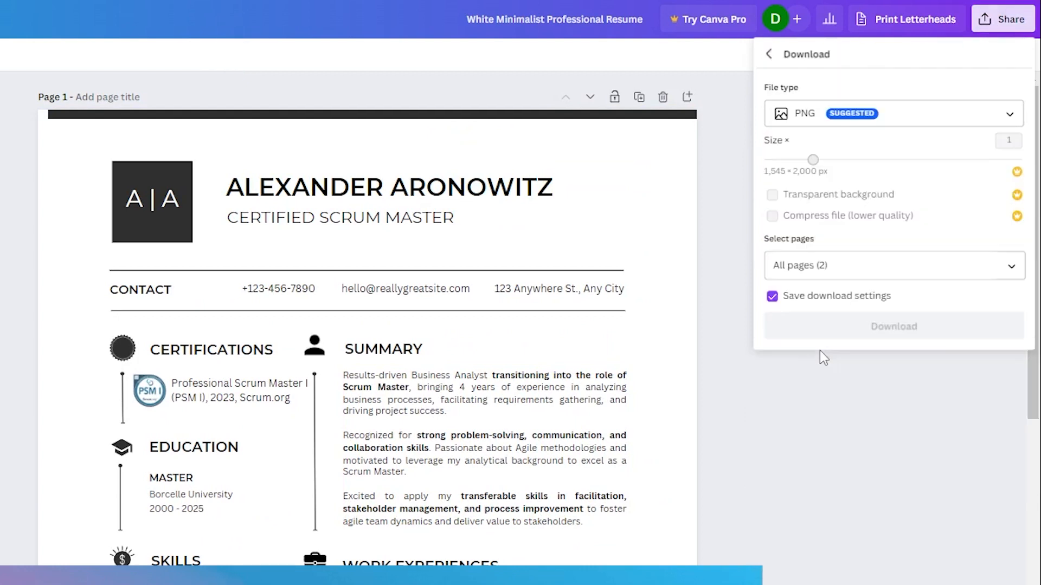
pyautogui.click(830, 121)
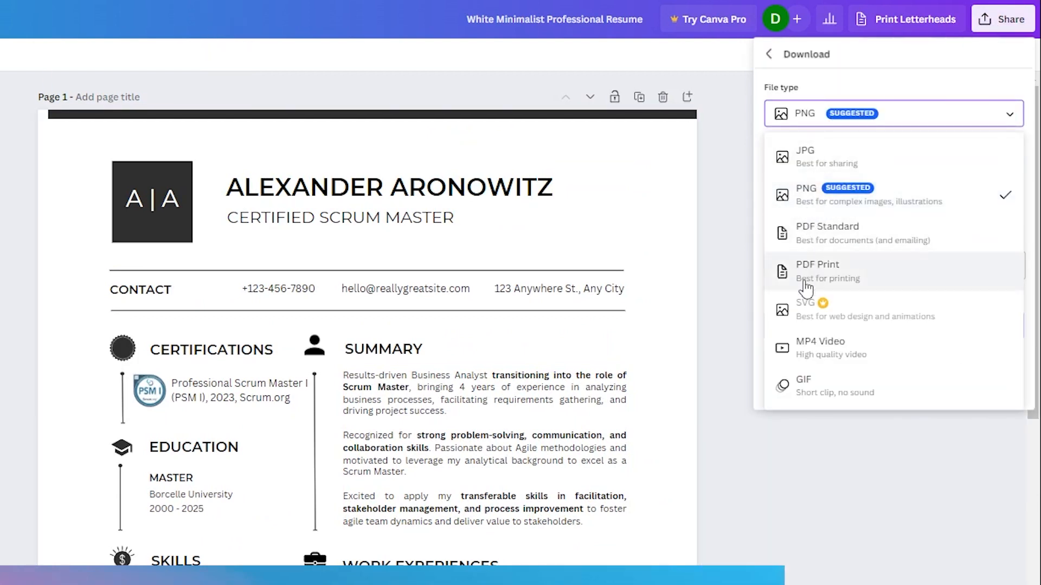
pyautogui.click(821, 229)
pyautogui.click(876, 209)
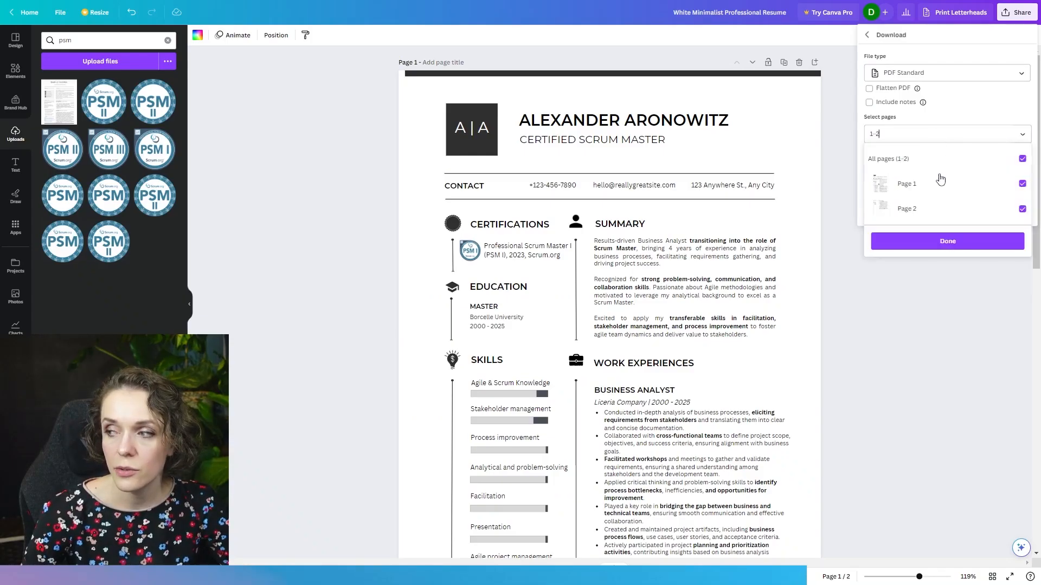
pyautogui.click(968, 143)
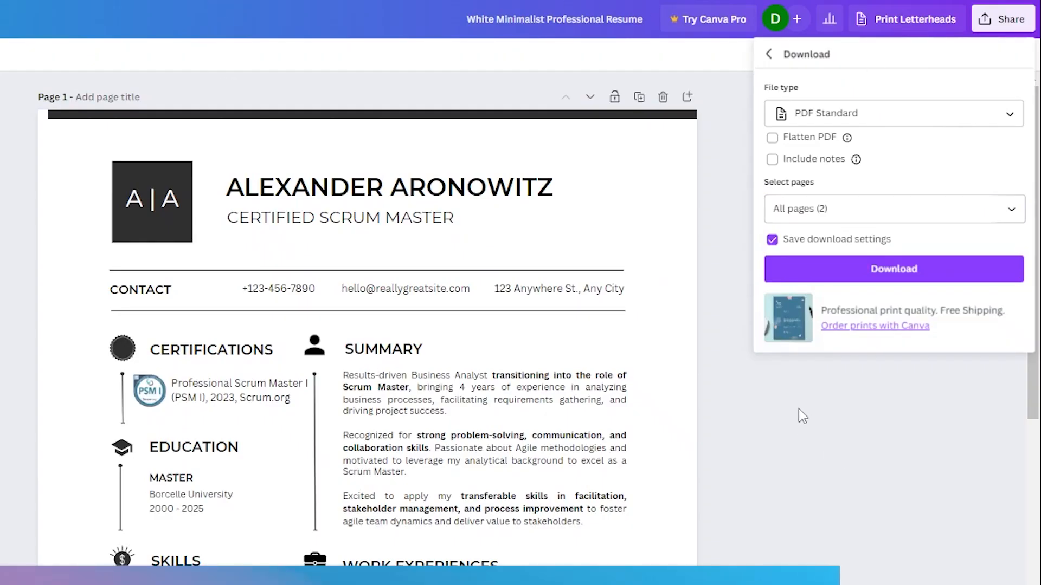
pyautogui.click(861, 274)
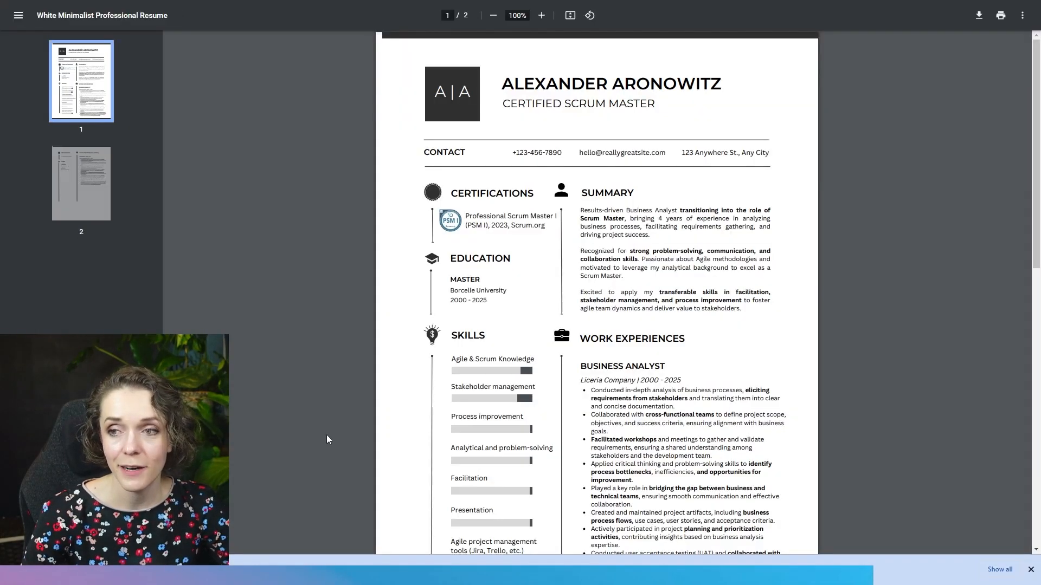
# - Review both pages of the downloaded resume PDF, from the summary and skills through References and Links
pyautogui.scroll(-3, 786, 355)
pyautogui.scroll(-5, 786, 355)
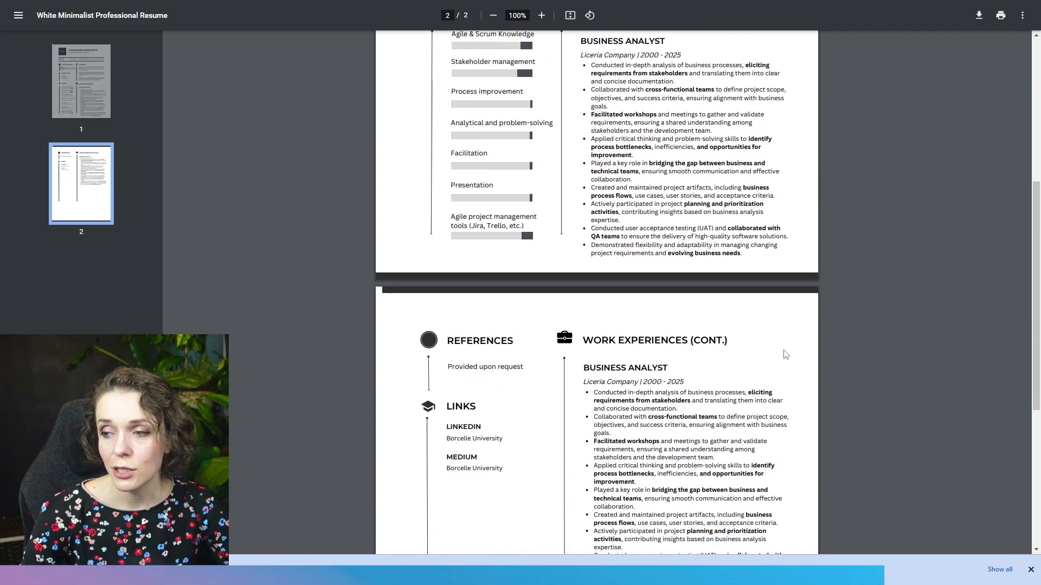
pyautogui.scroll(14, 781, 384)
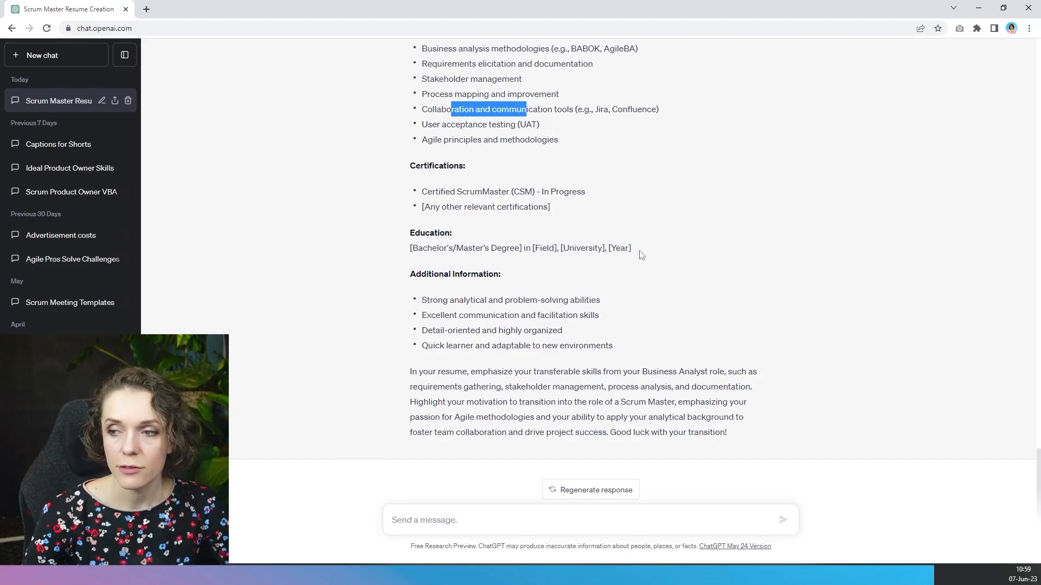
# - Switch to the ChatGPT conversation and review the revised Scrum Master resume response from its contact information to the closing advice
pyautogui.click(637, 252)
pyautogui.scroll(10, 616, 282)
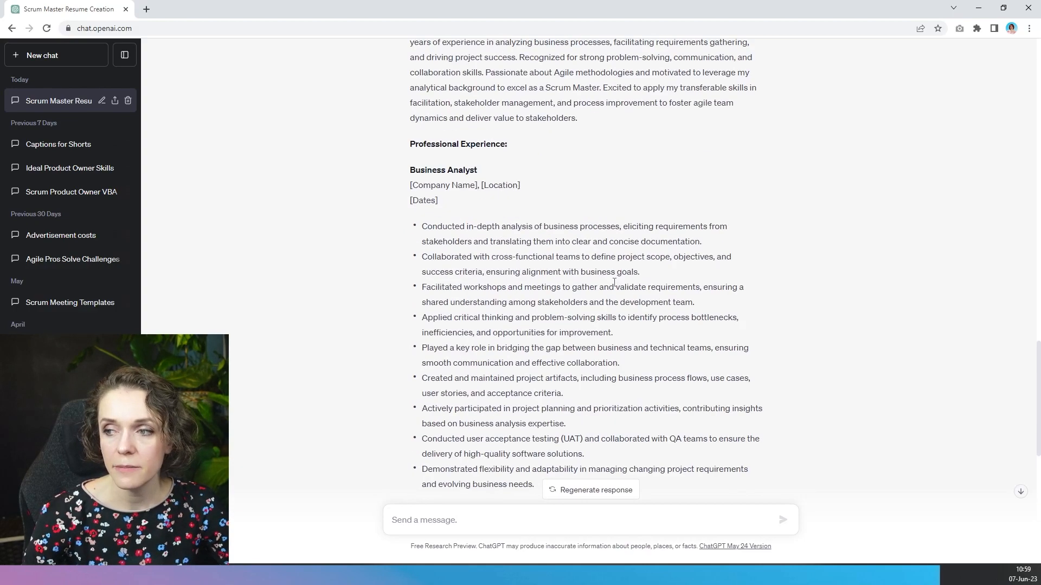
pyautogui.scroll(3, 617, 282)
pyautogui.moveTo(407, 172); pyautogui.dragTo(758, 416)
pyautogui.scroll(-7, 623, 342)
pyautogui.scroll(-5, 592, 353)
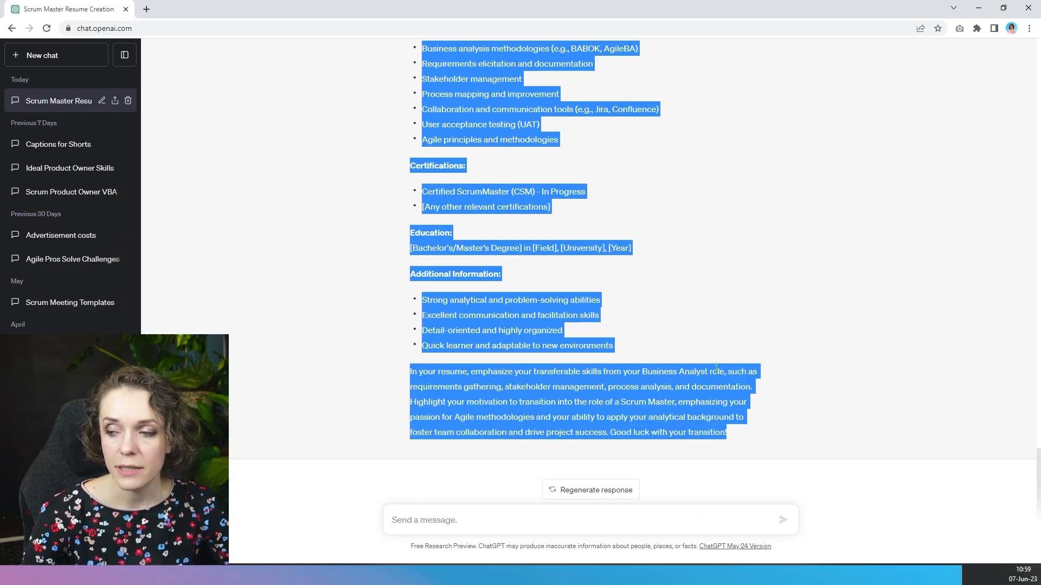
pyautogui.click(758, 416)
pyautogui.scroll(15, 616, 336)
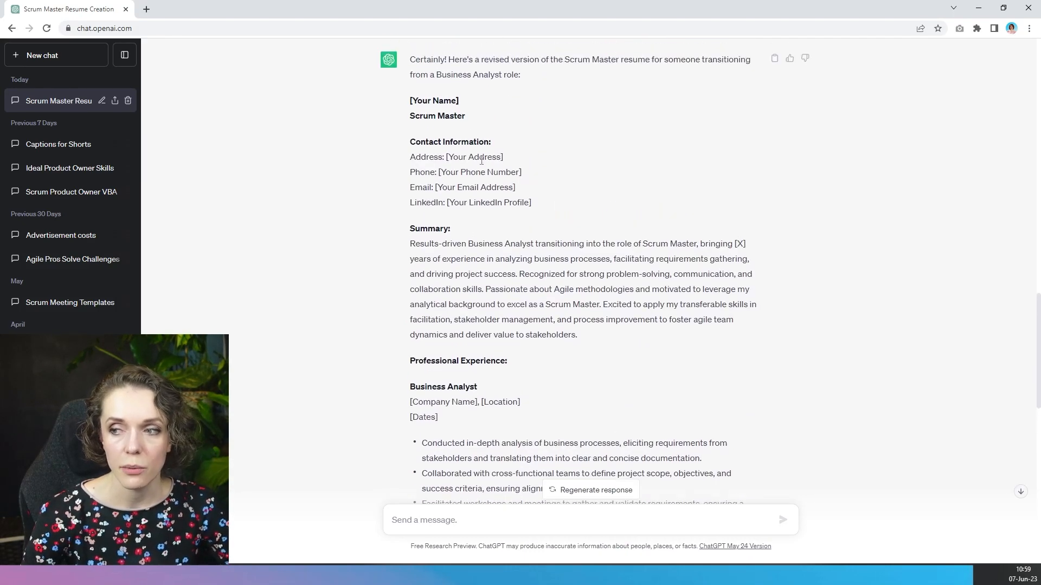